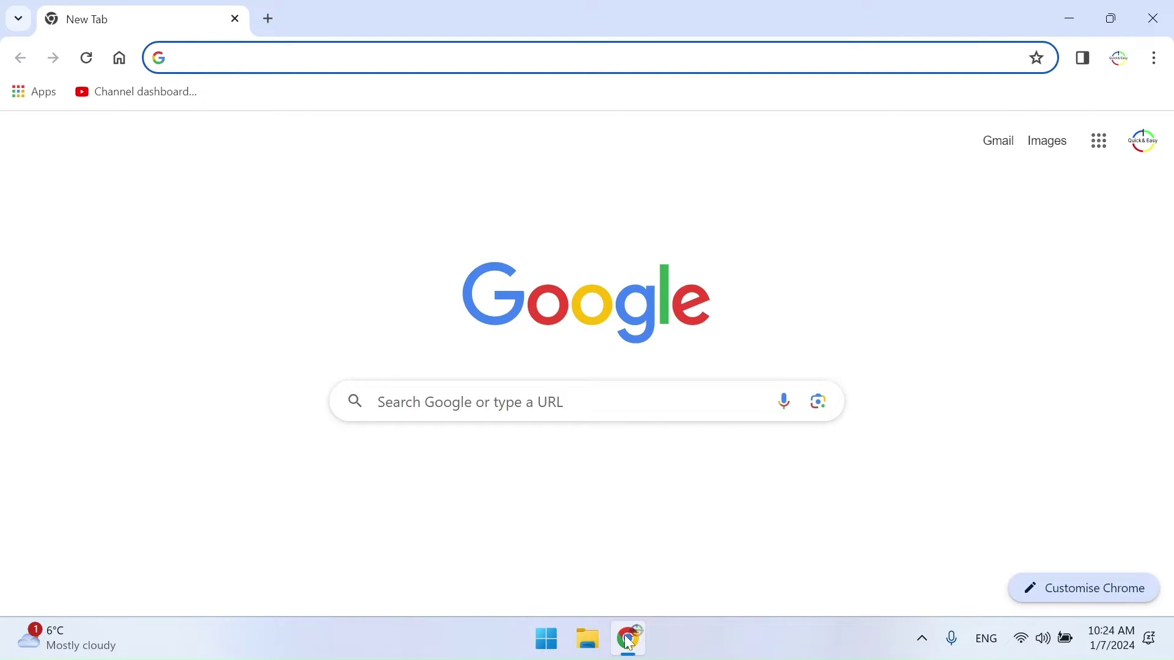
# - Search Google for tiny11
pyautogui.write('tiny11')
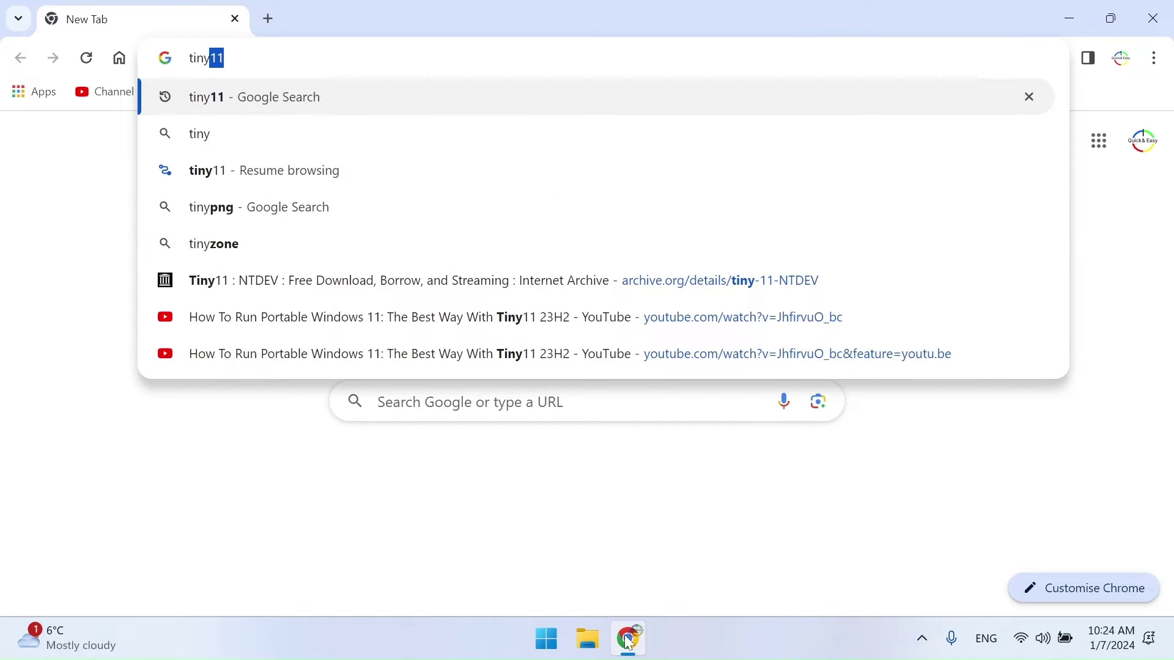
pyautogui.press('Return')
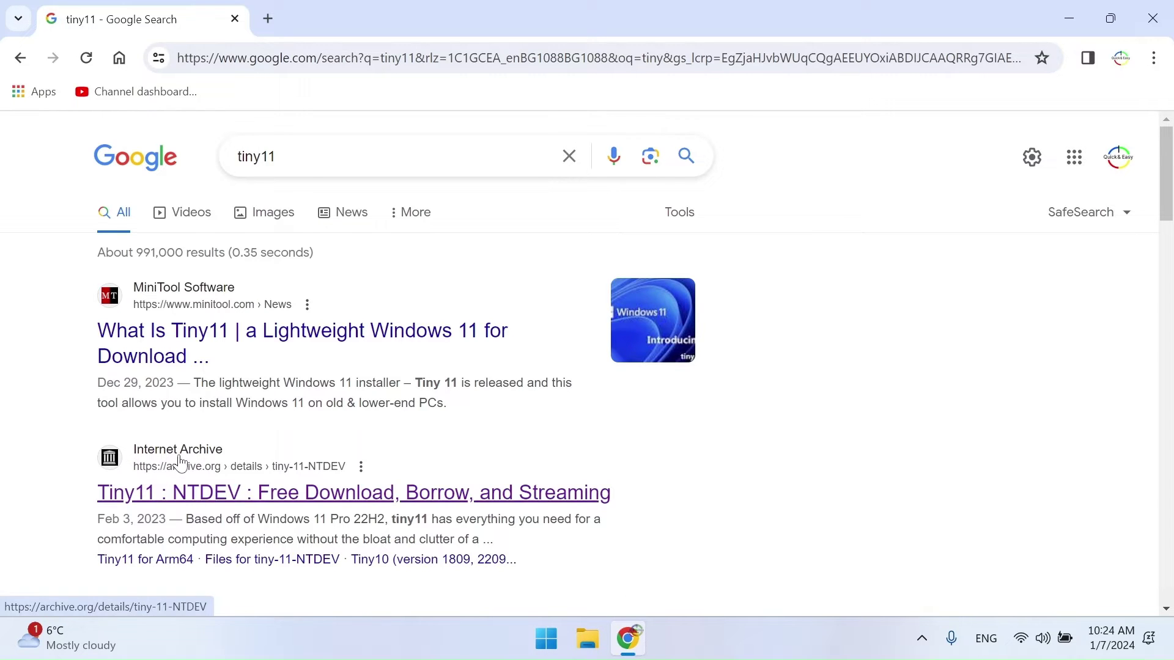
# - Open the Tiny11 NTDEV Internet Archive item, dismiss the content advisory, and read its description
pyautogui.click(214, 495)
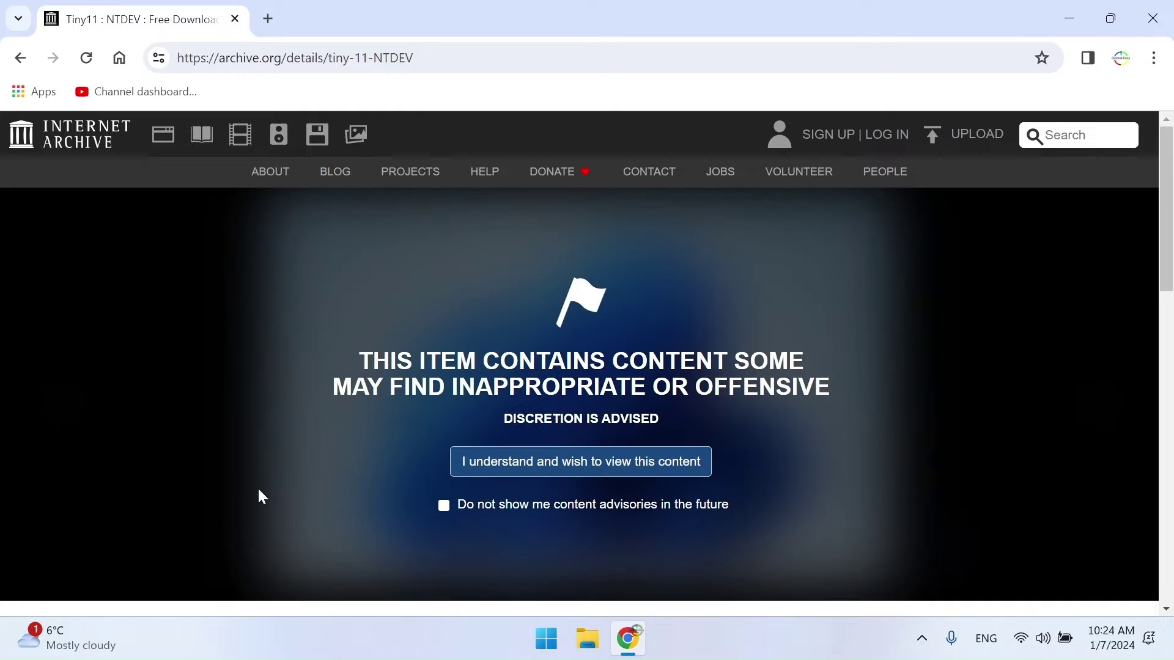
pyautogui.click(479, 461)
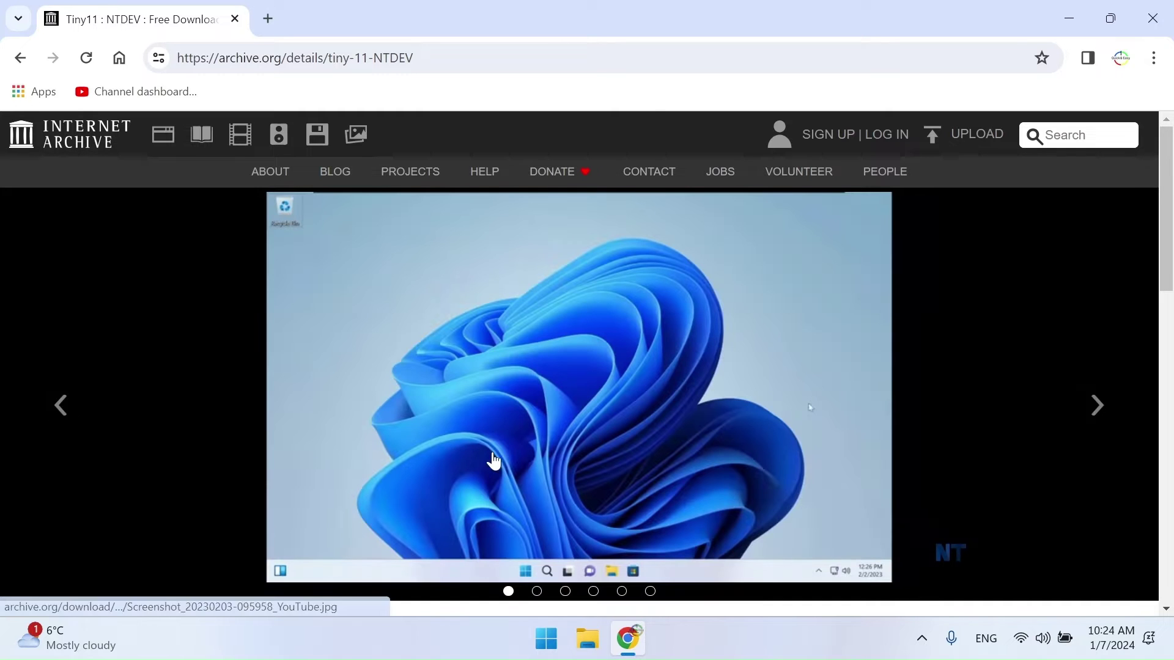
pyautogui.scroll(-5, 518, 375)
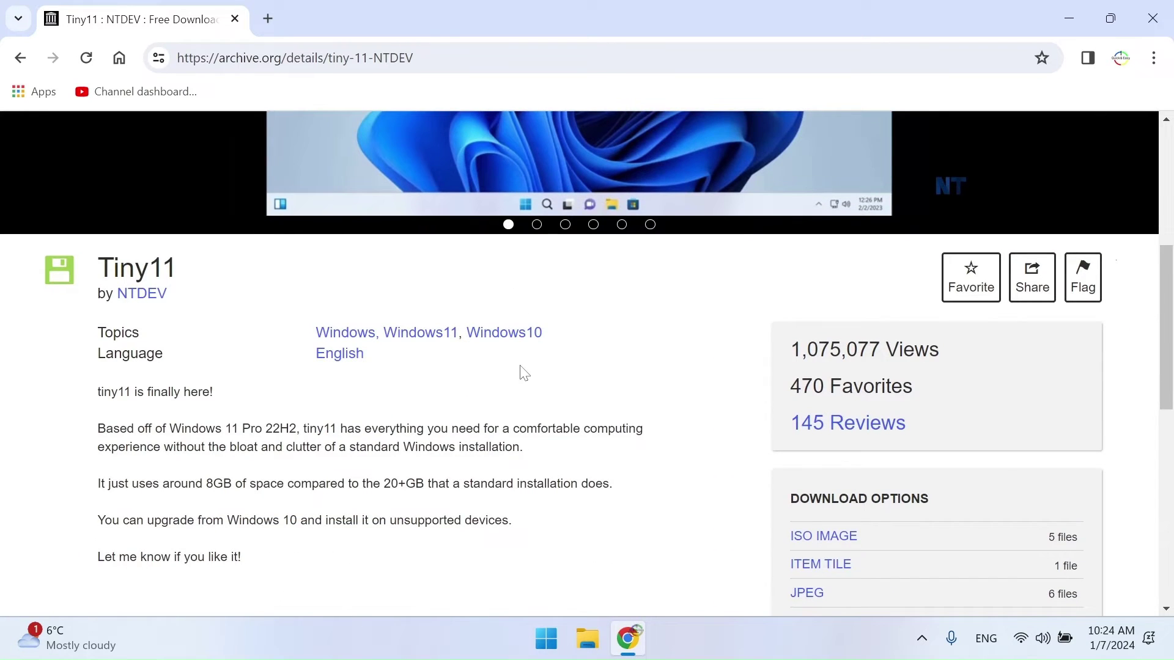
pyautogui.scroll(-3, 524, 374)
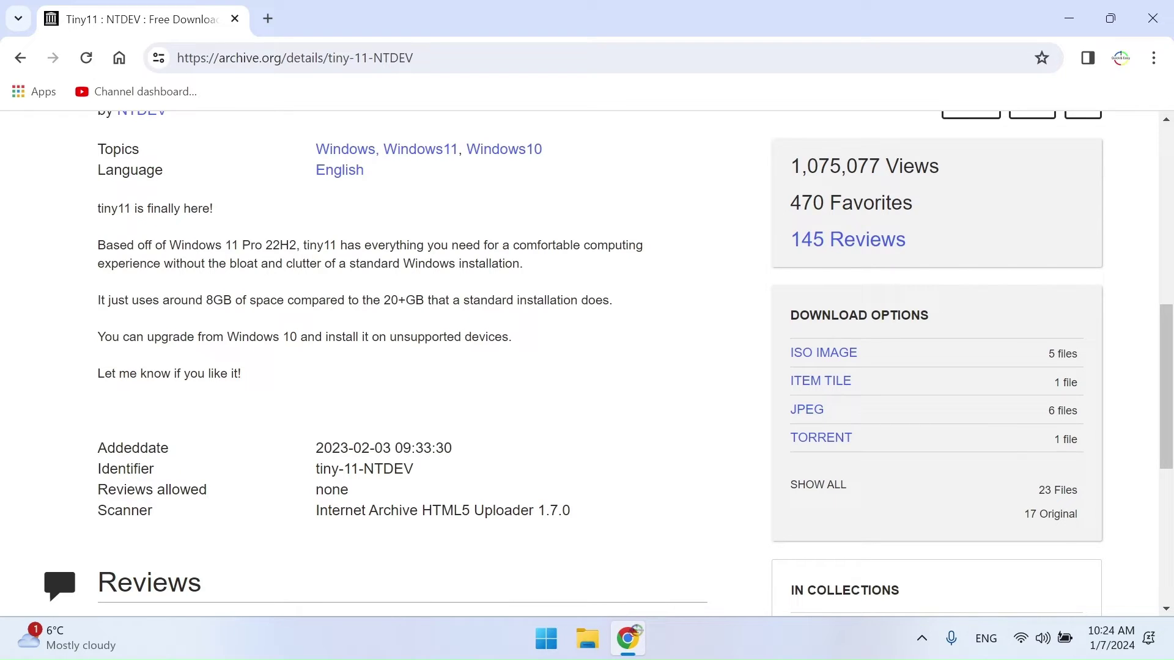
pyautogui.moveTo(170, 246); pyautogui.dragTo(310, 245)
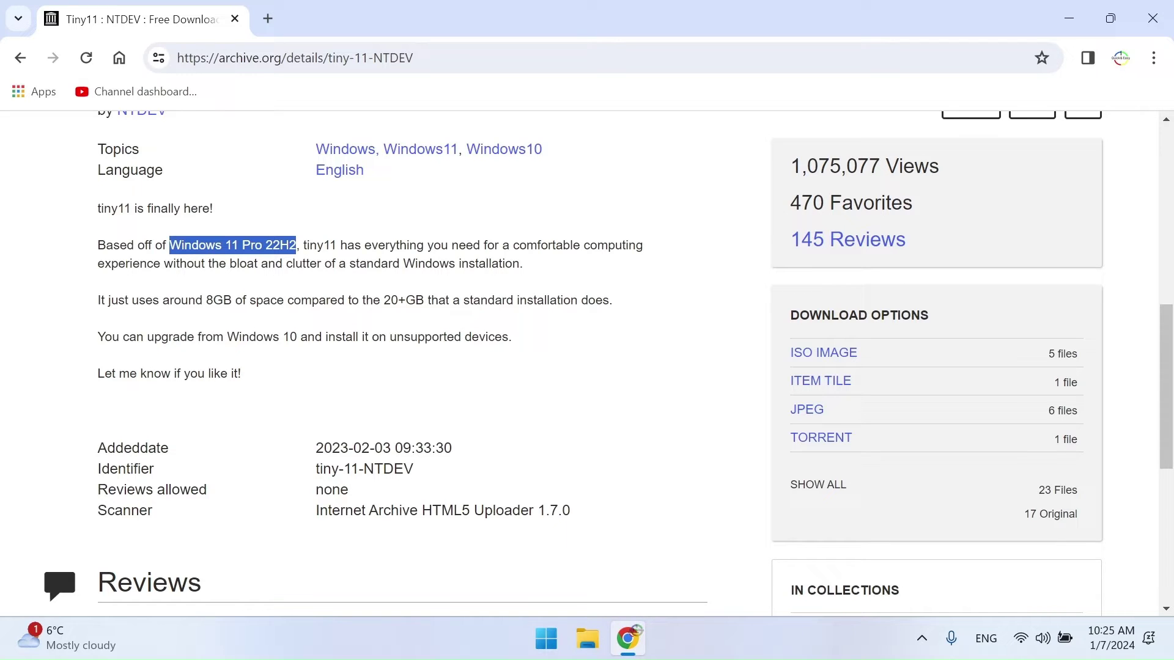
pyautogui.moveTo(98, 337); pyautogui.dragTo(517, 344)
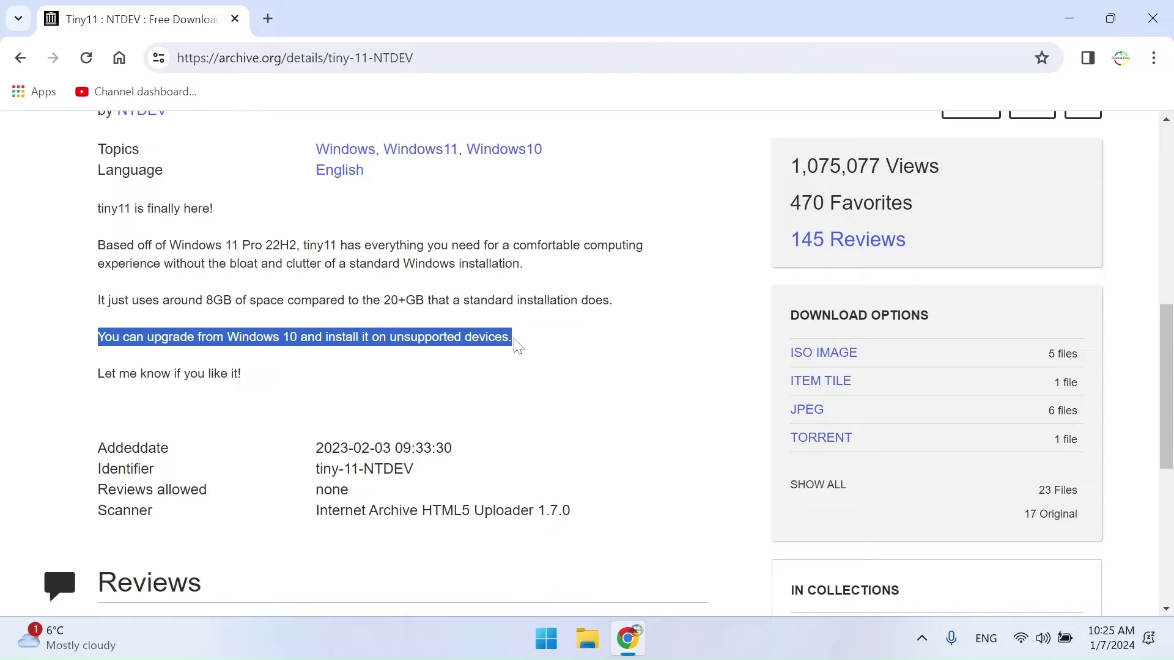
pyautogui.click(626, 328)
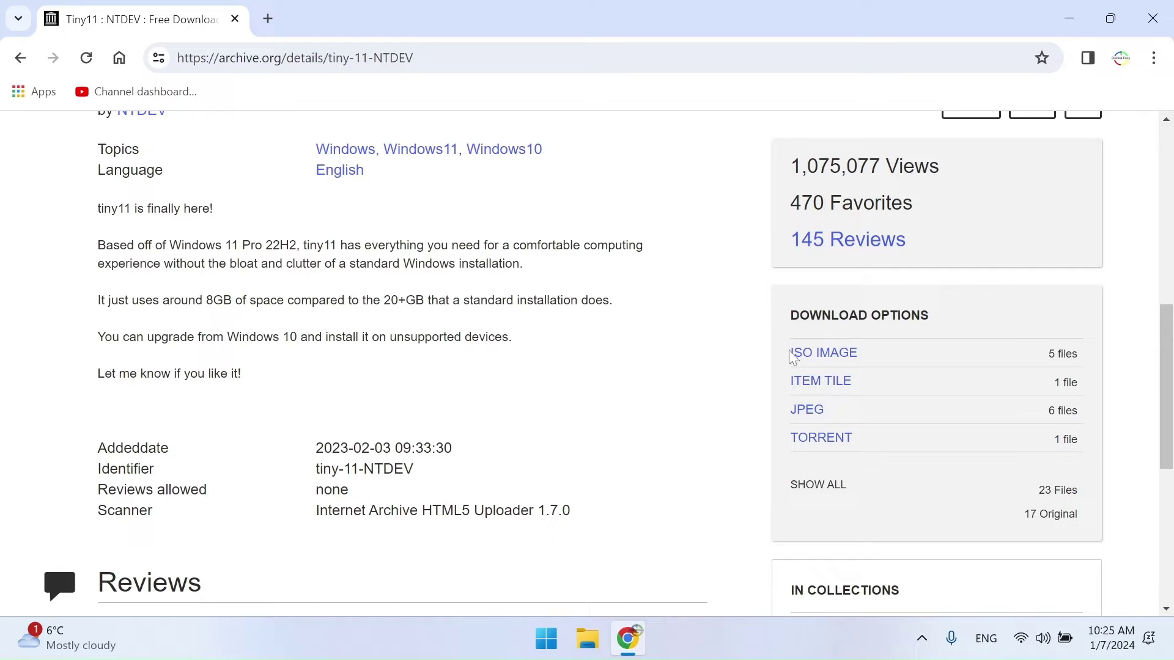
# - Download the 23H2 x64 ISO image and check its download progress
pyautogui.click(816, 360)
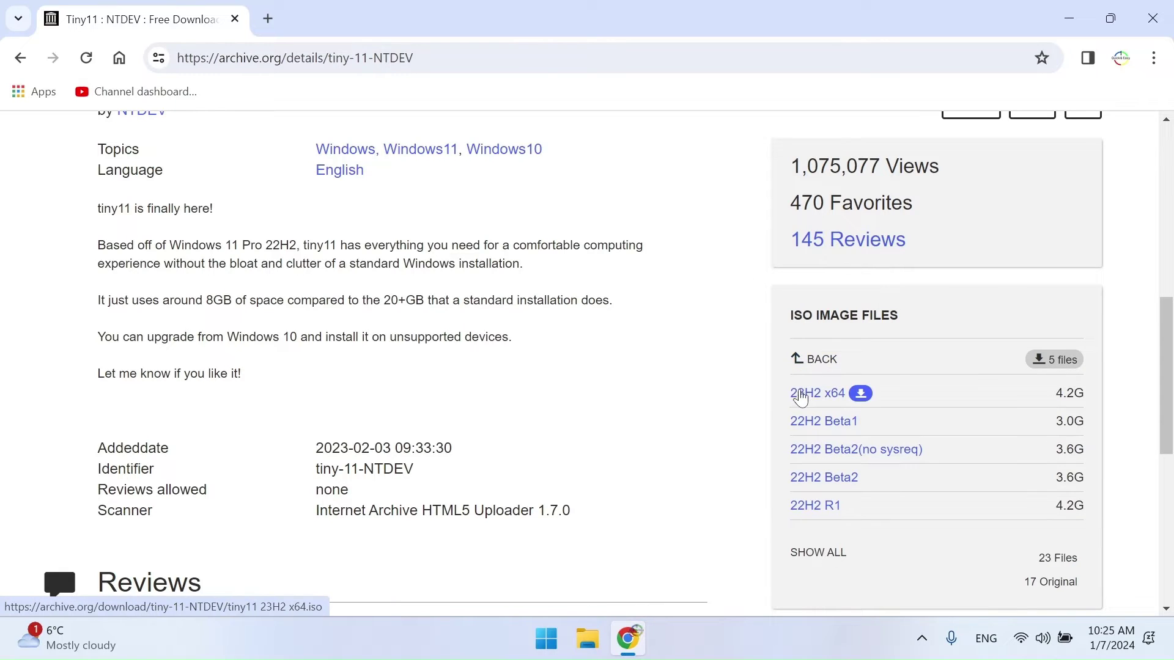
pyautogui.click(829, 394)
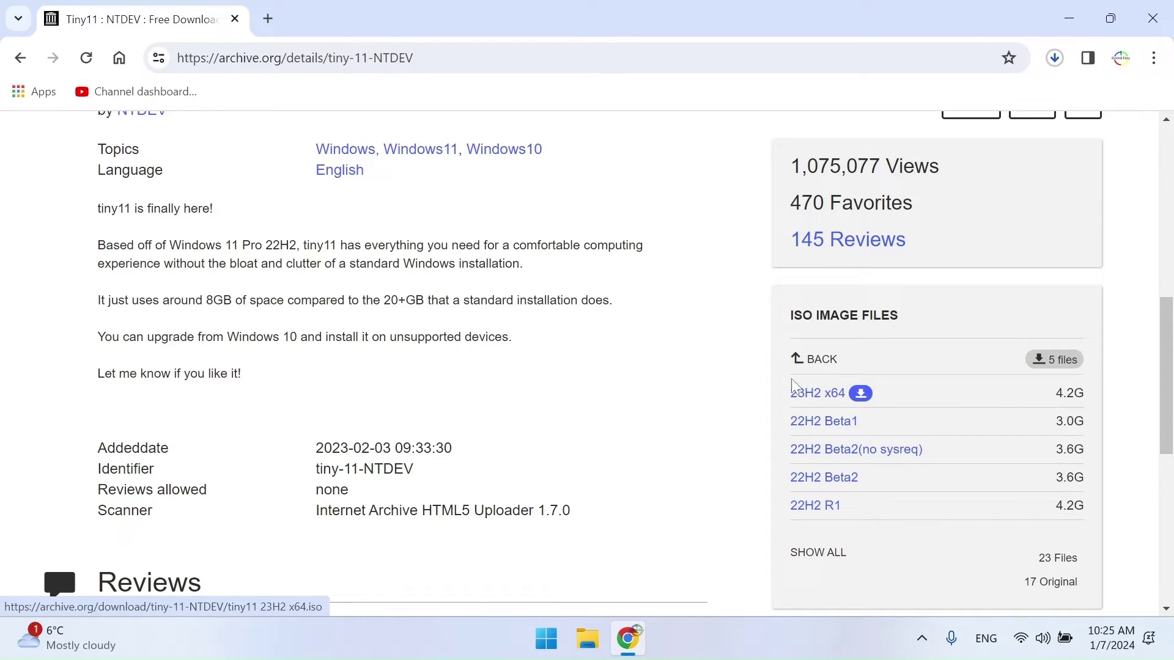
pyautogui.scroll(-1, 709, 367)
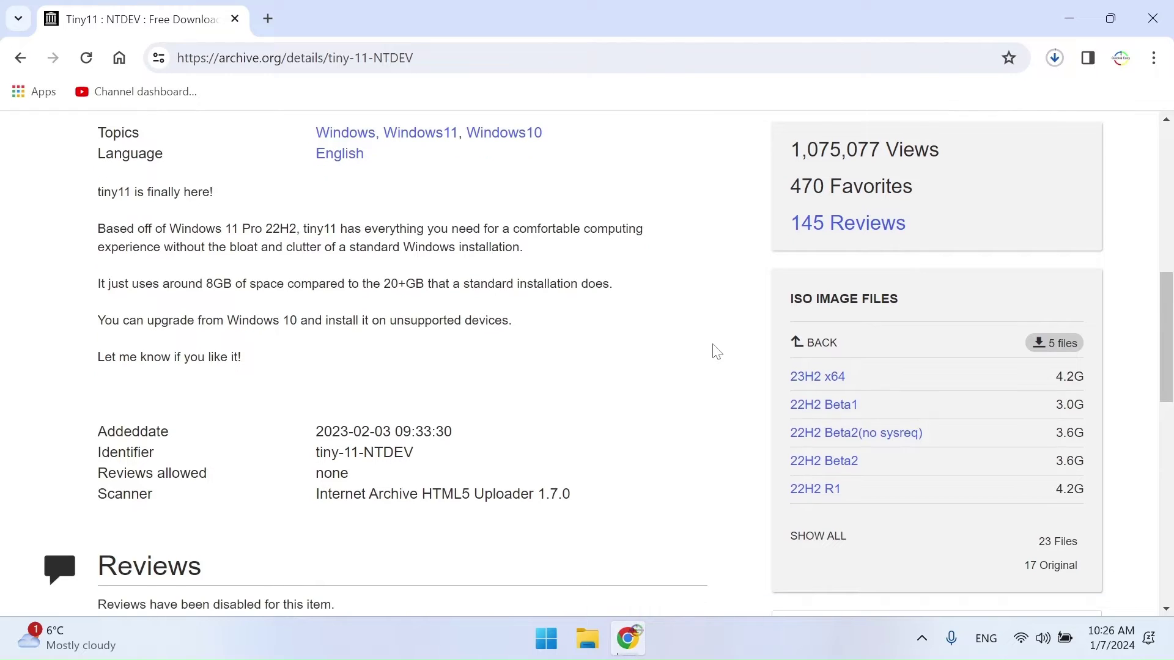
pyautogui.click(1049, 66)
# - Search Google for 'windows 10' and open Microsoft's Download Windows 10 Disc Image (ISO File) page
pyautogui.moveTo(1002, 162)
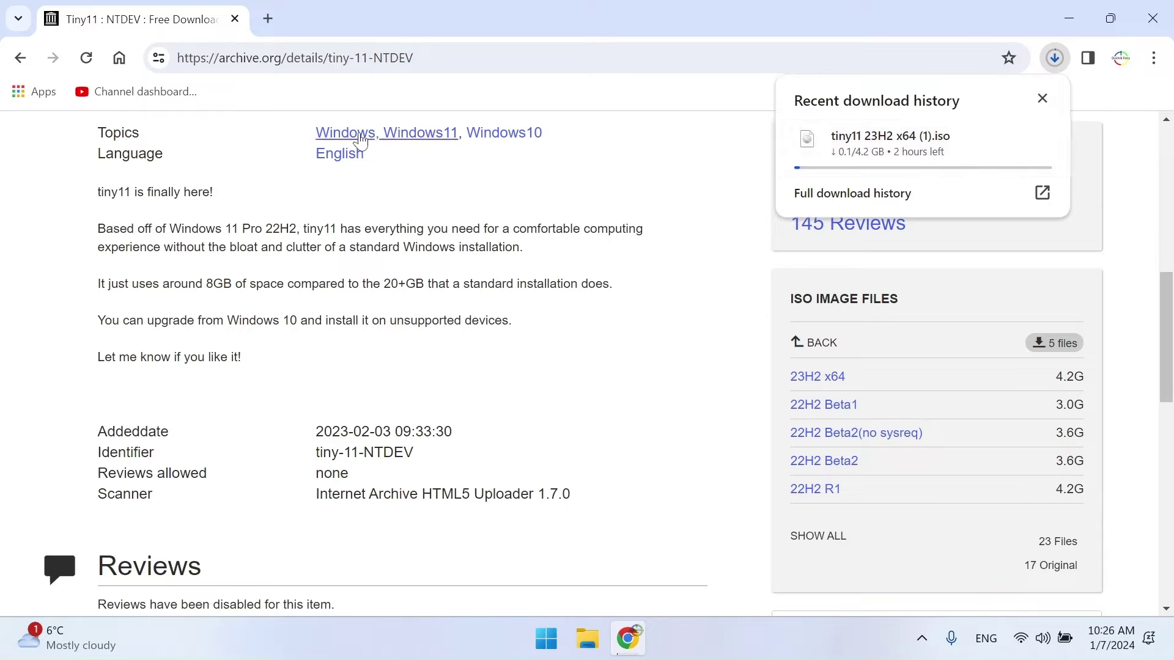
pyautogui.click(25, 60)
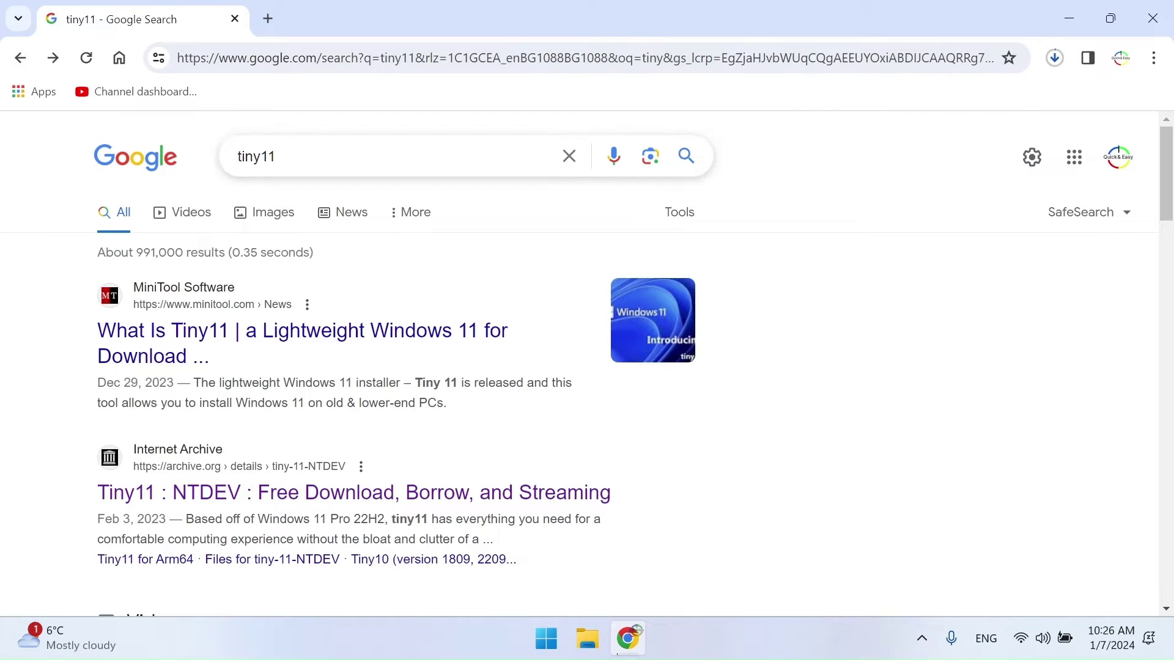
pyautogui.click(201, 168)
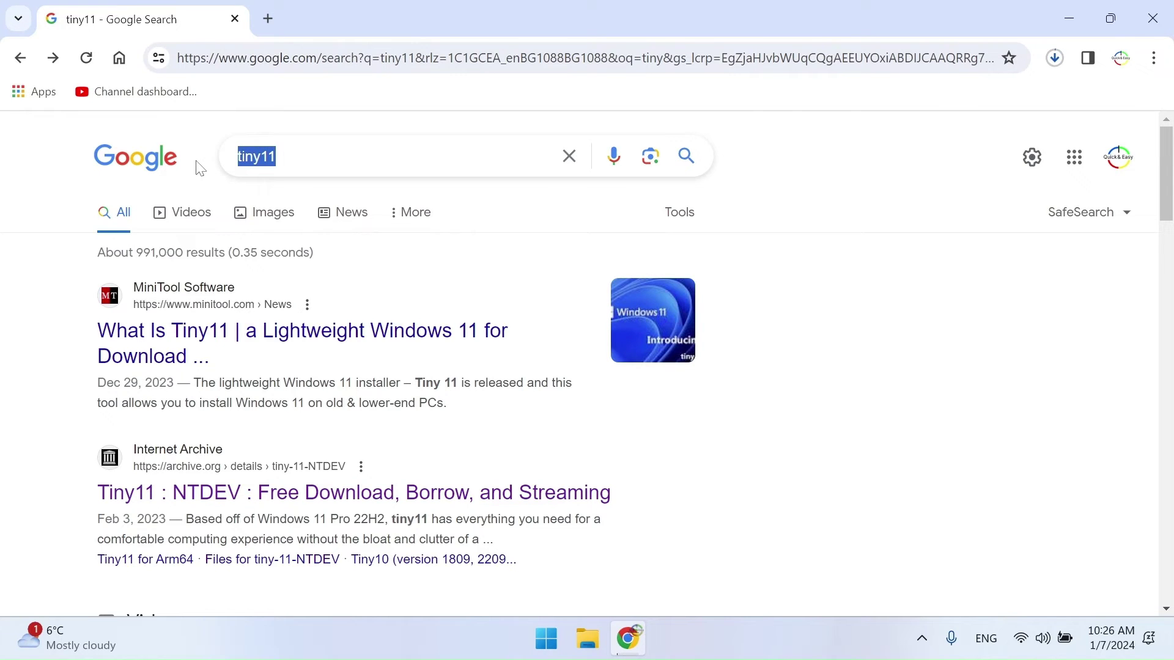
pyautogui.write('windo')
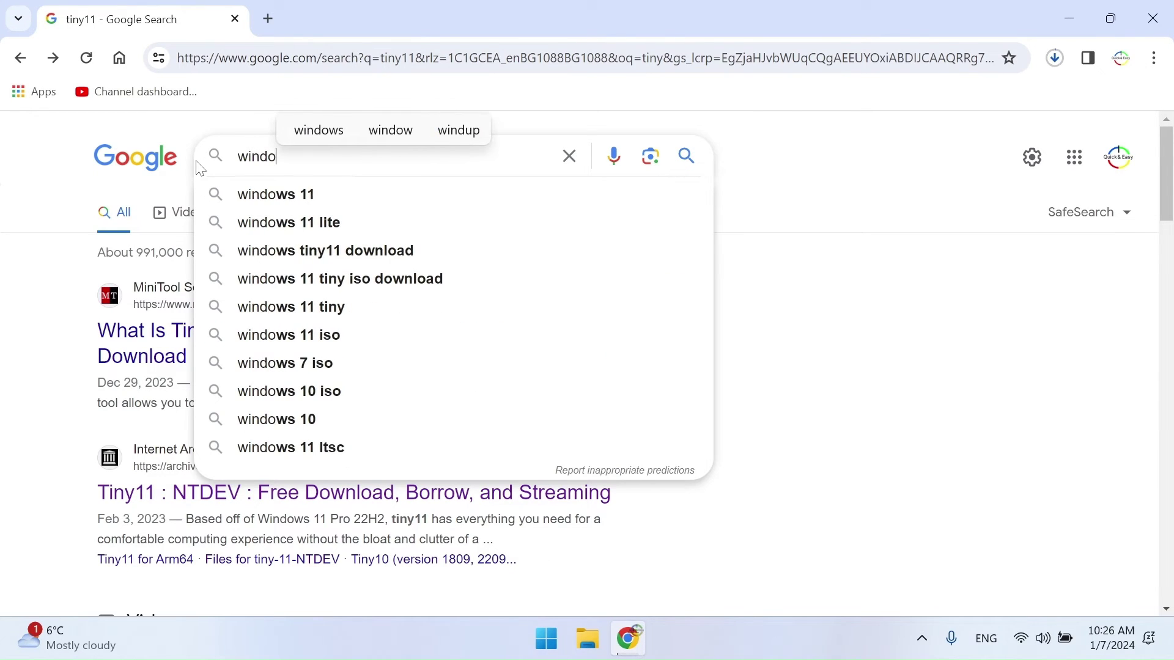
pyautogui.write('ws 10')
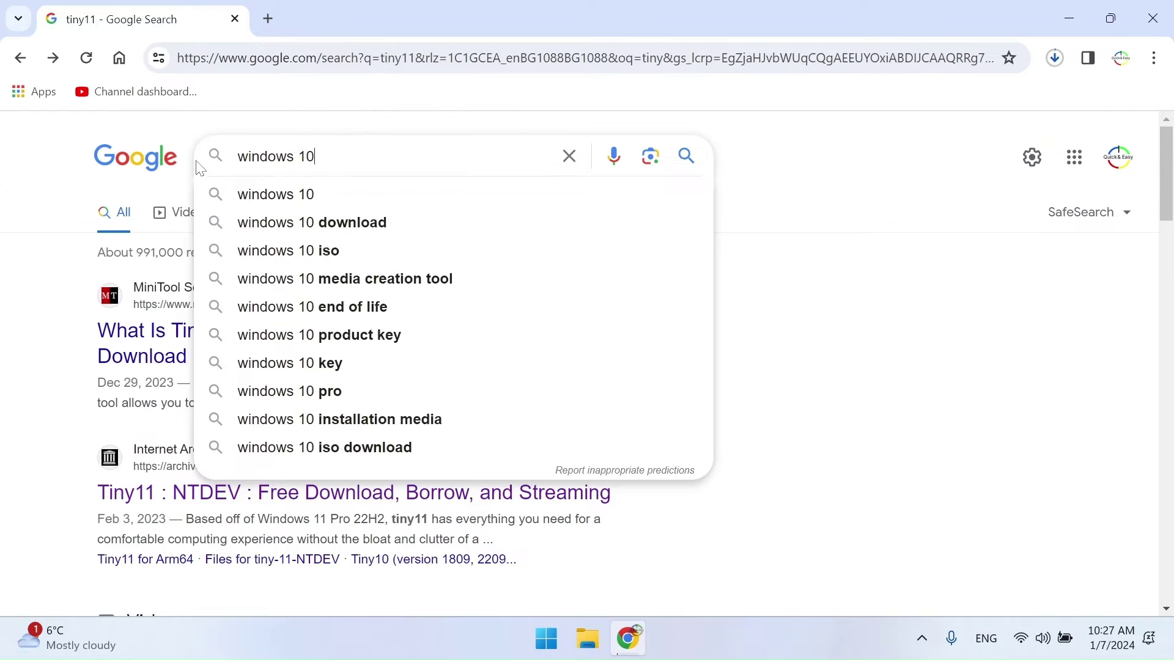
pyautogui.press('Return')
pyautogui.scroll(-5, 1166, 264)
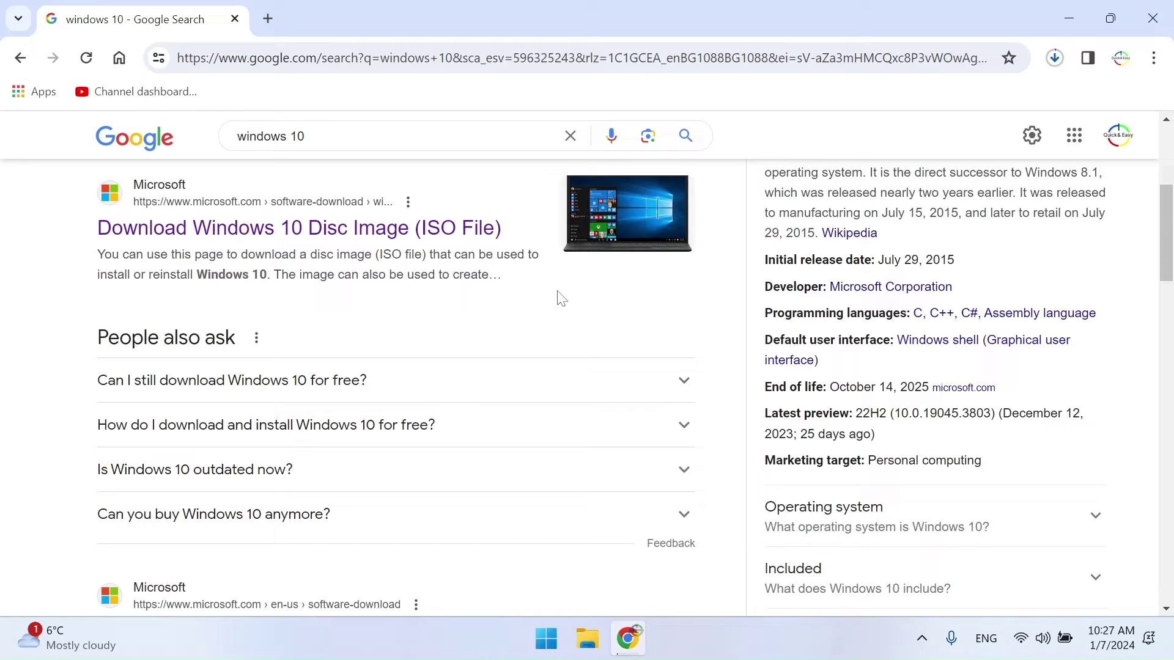
pyautogui.click(372, 236)
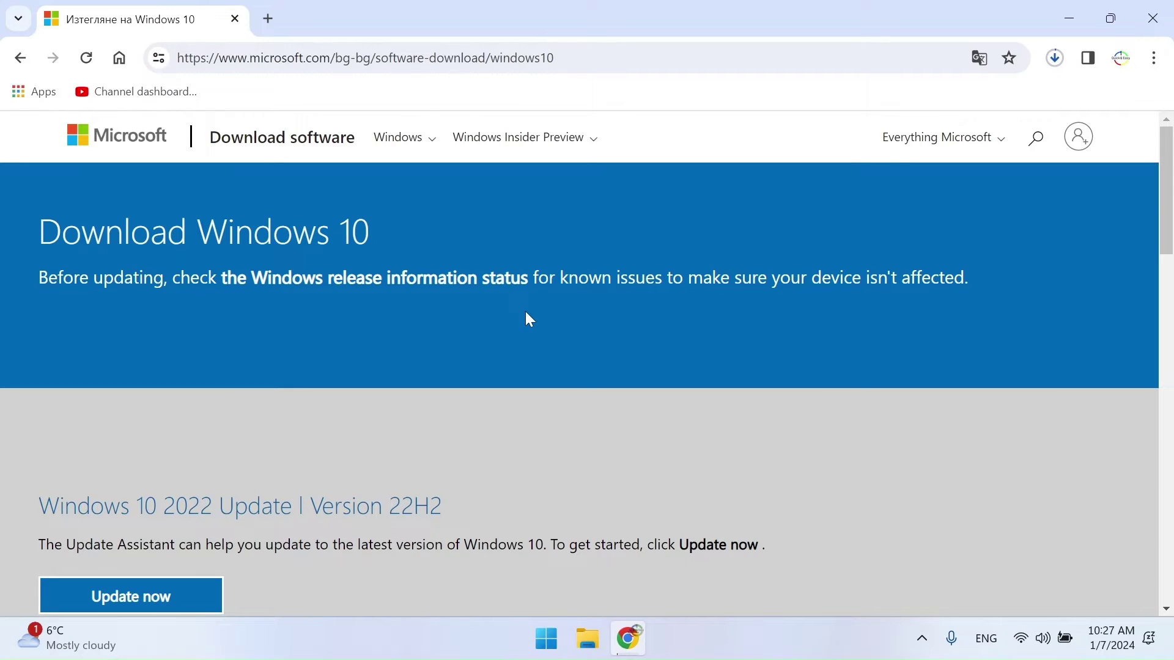
# - Bring up Chrome's More tools menu to reach Developer tools for the Windows 10 page
pyautogui.scroll(-6, 525, 313)
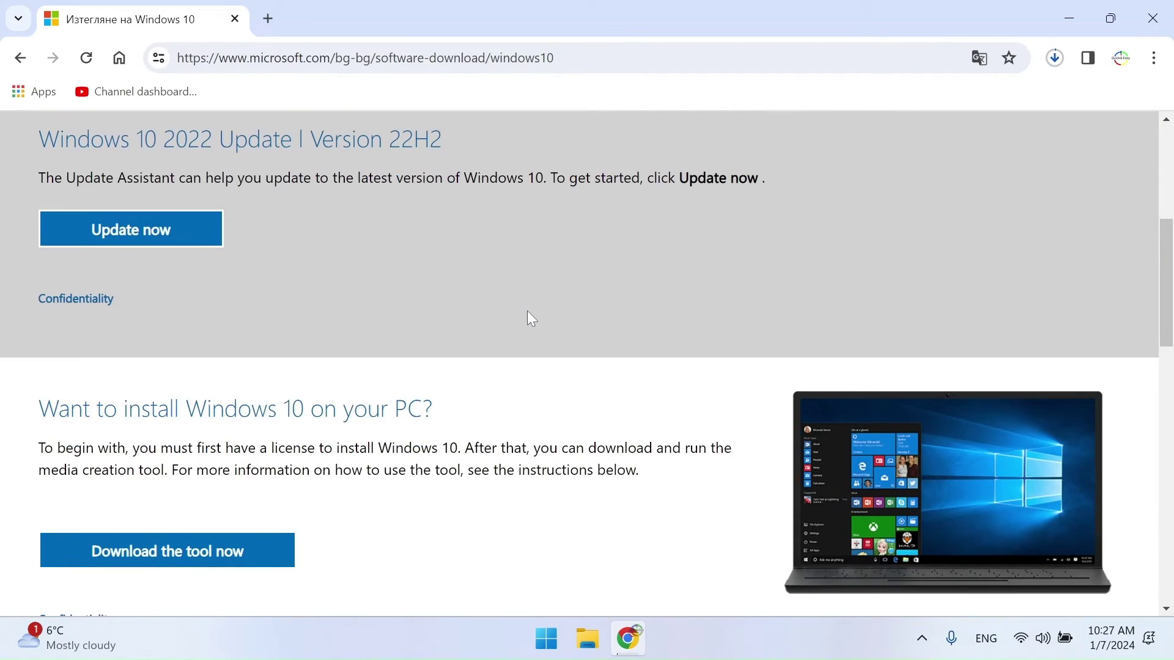
pyautogui.click(1155, 61)
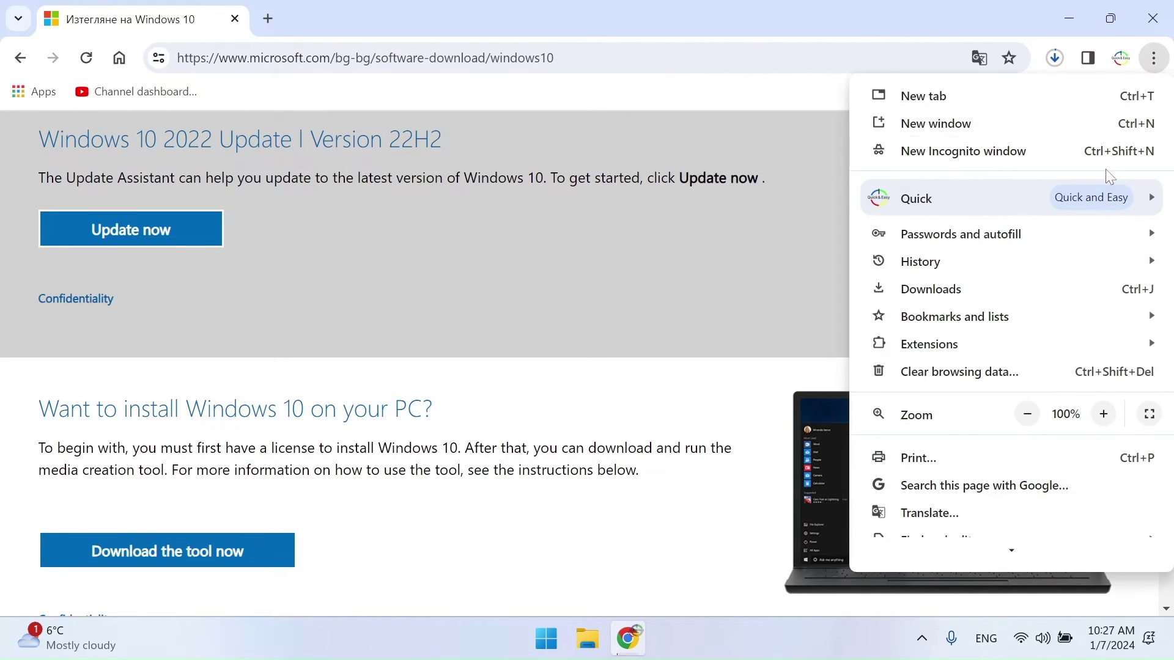
pyautogui.scroll(-1, 982, 390)
pyautogui.scroll(-4, 982, 391)
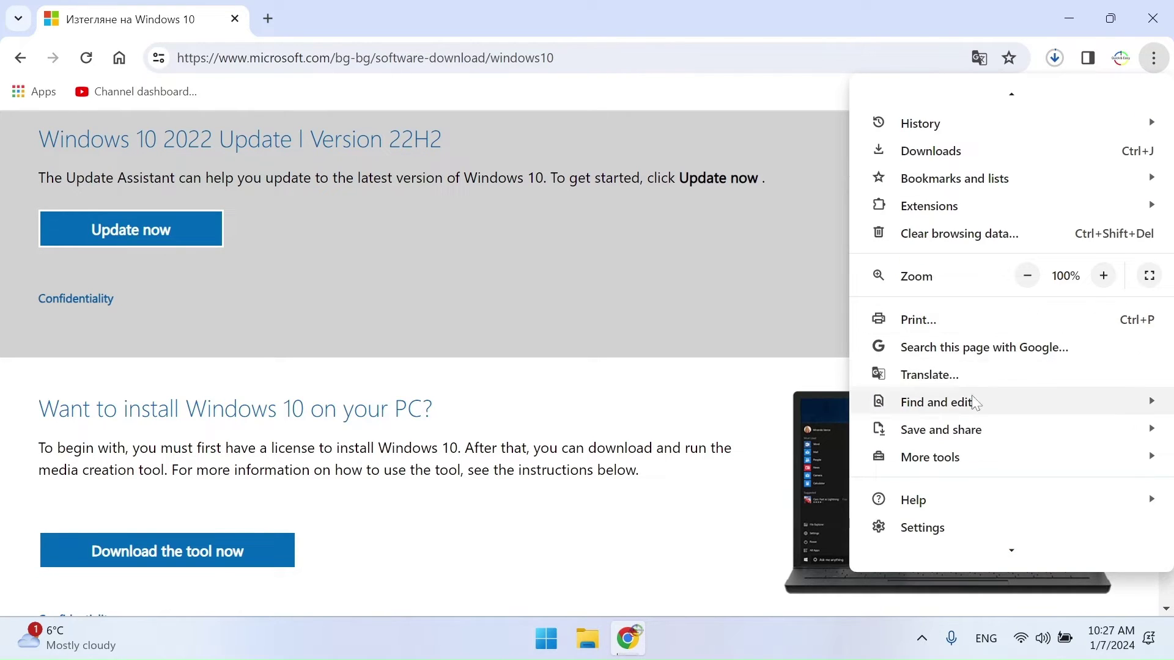
pyautogui.moveTo(951, 465)
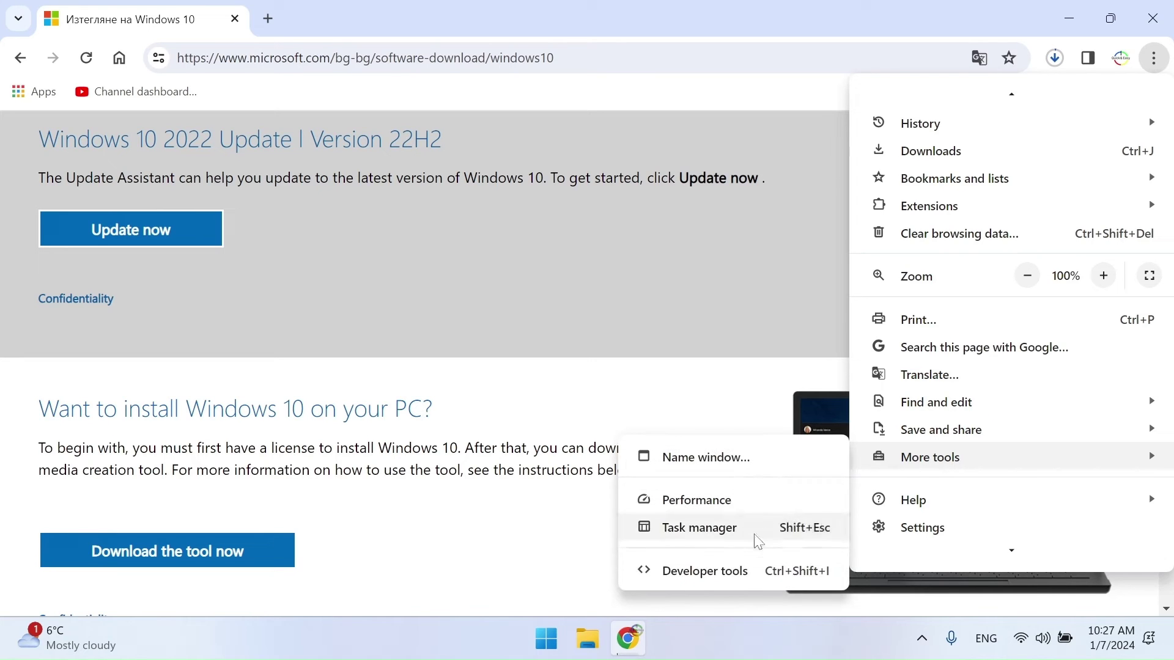
# - Emulate the page as an iPad Pro at 75% zoom and scroll to the install section
pyautogui.click(686, 578)
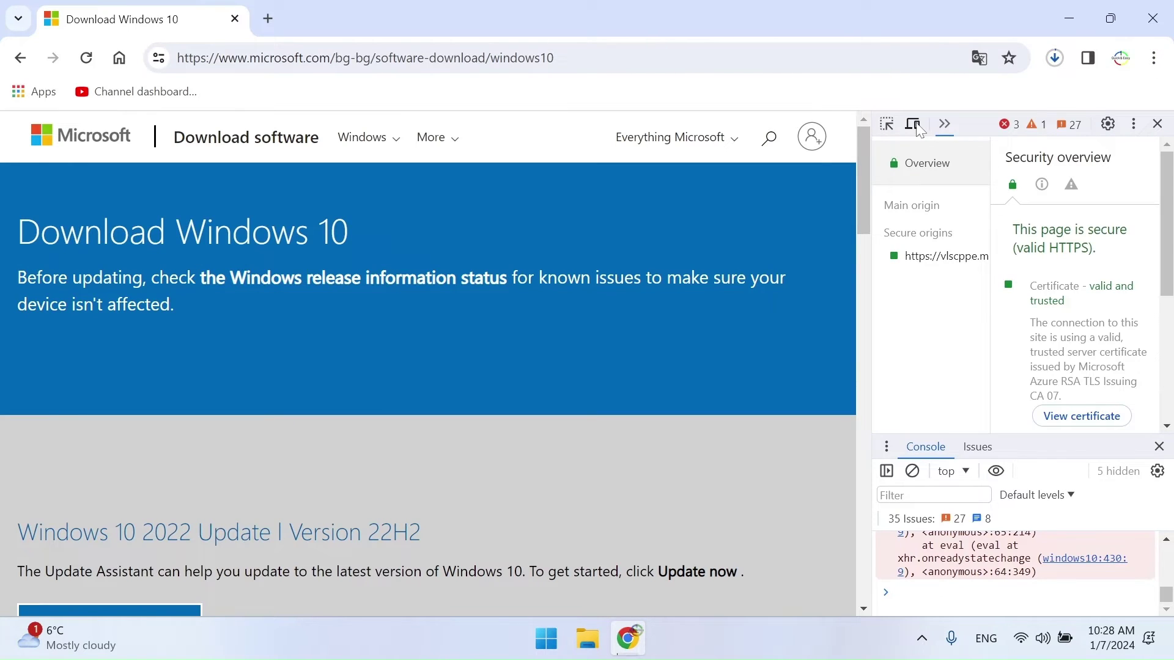
pyautogui.click(917, 127)
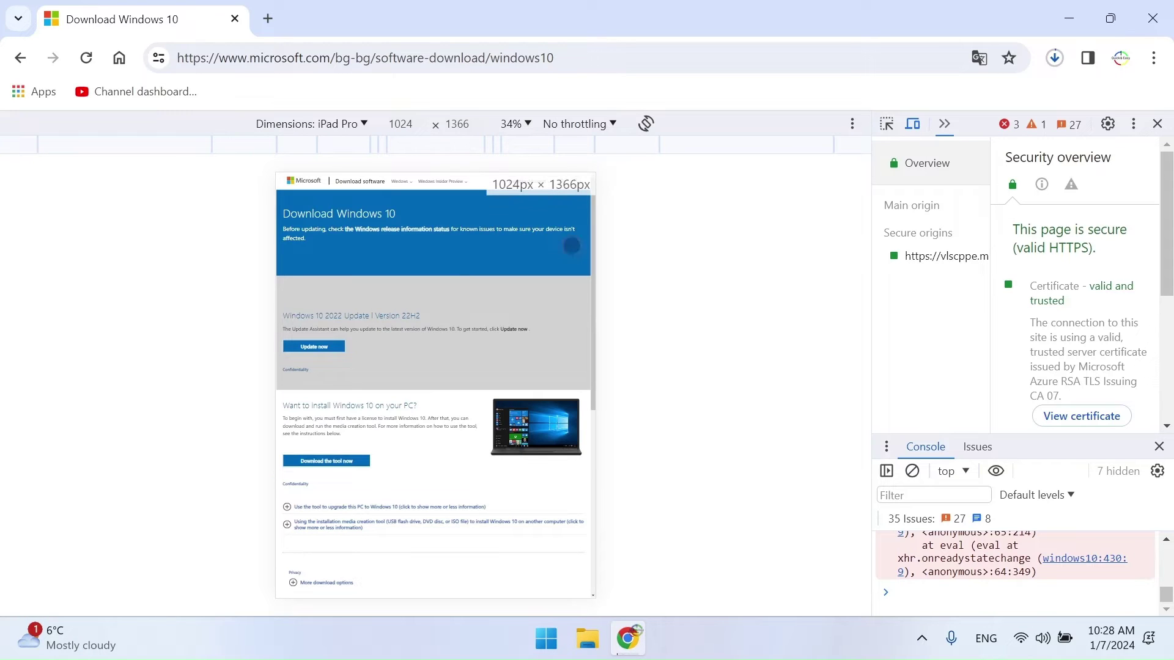
pyautogui.click(365, 125)
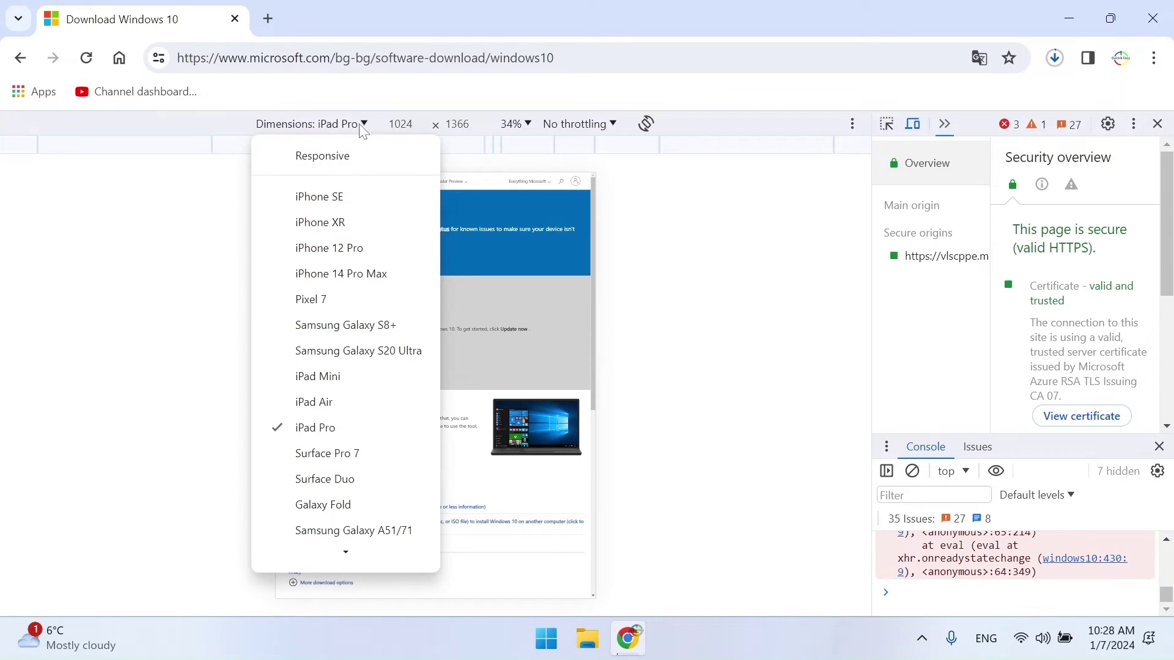
pyautogui.click(329, 428)
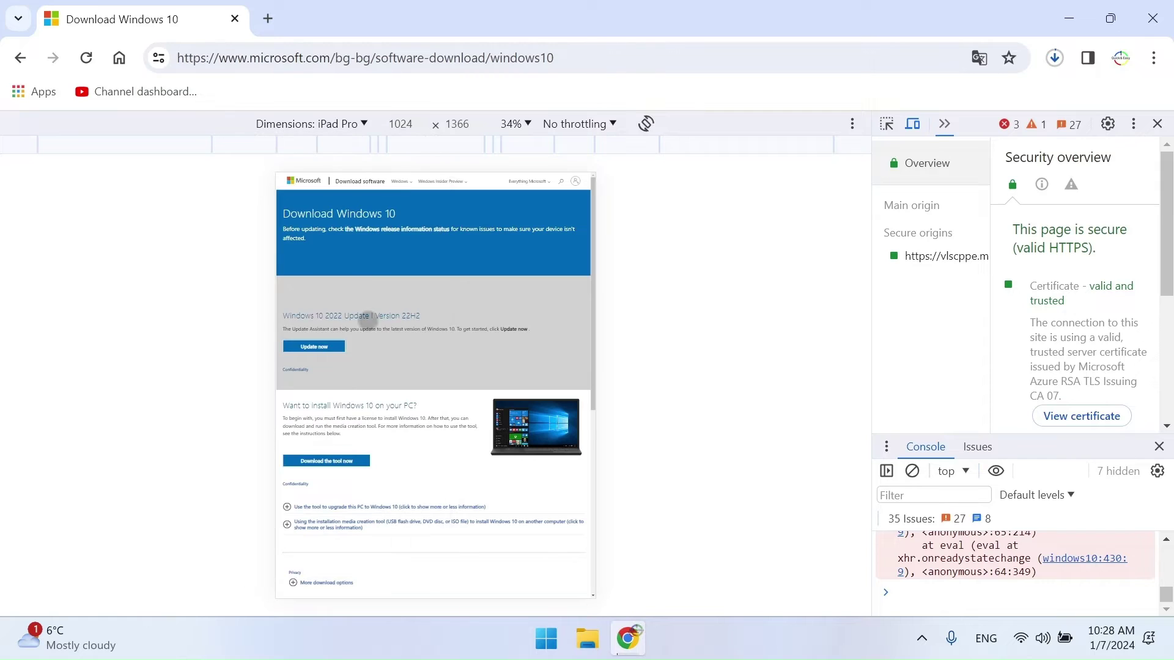
pyautogui.click(525, 124)
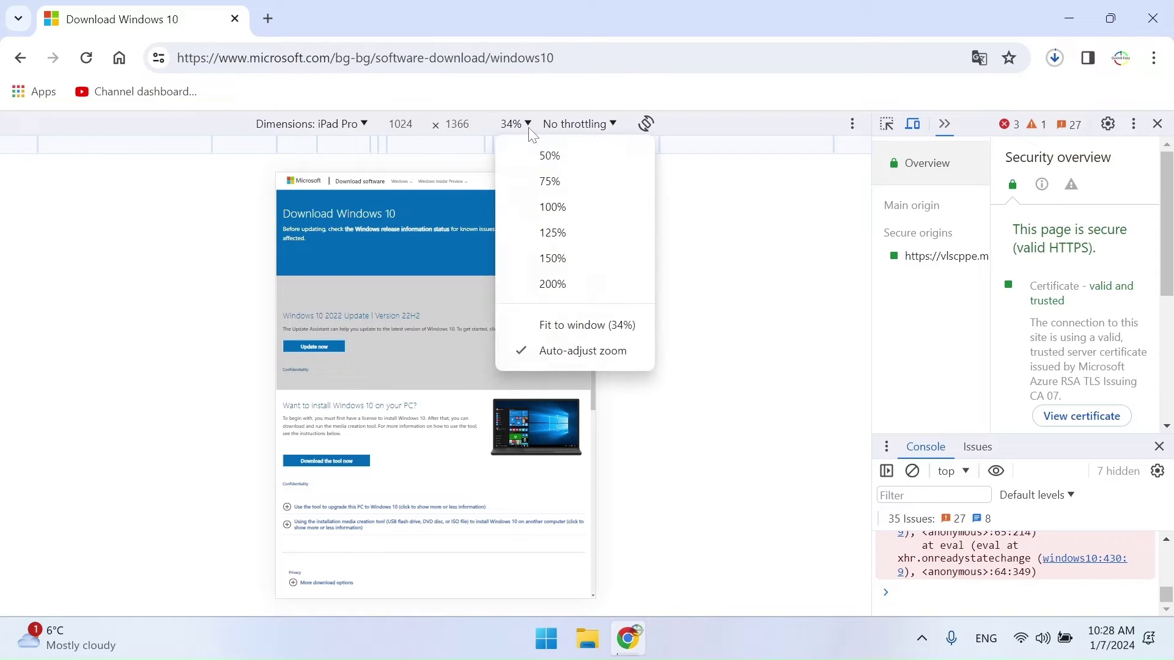
pyautogui.click(552, 181)
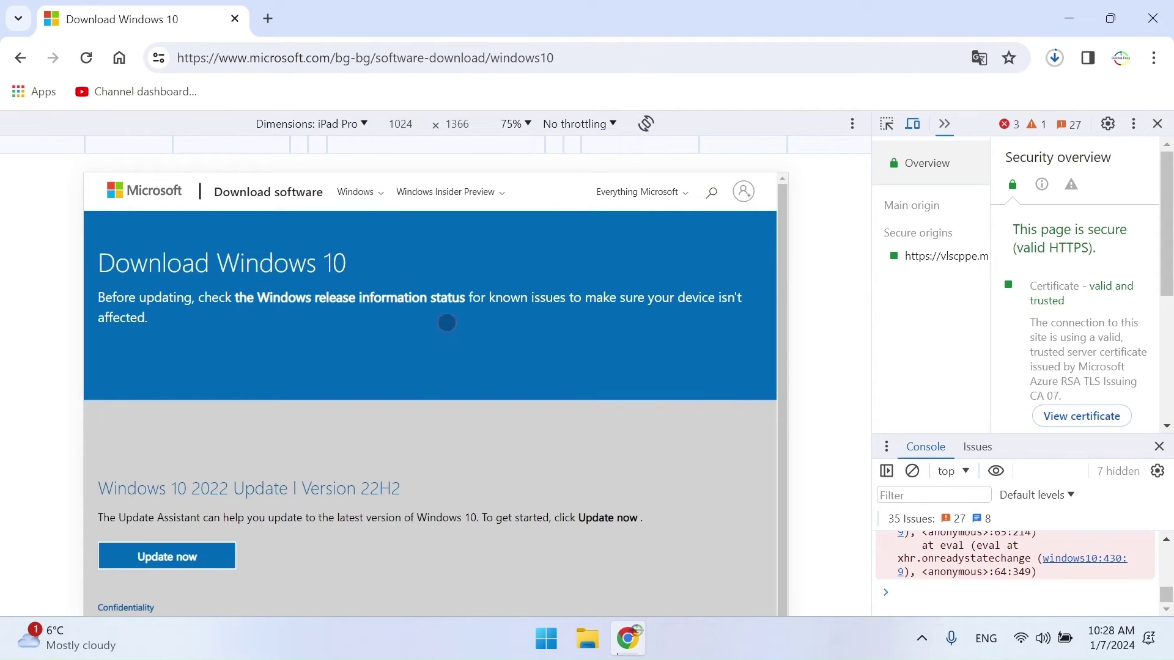
pyautogui.scroll(-4, 533, 347)
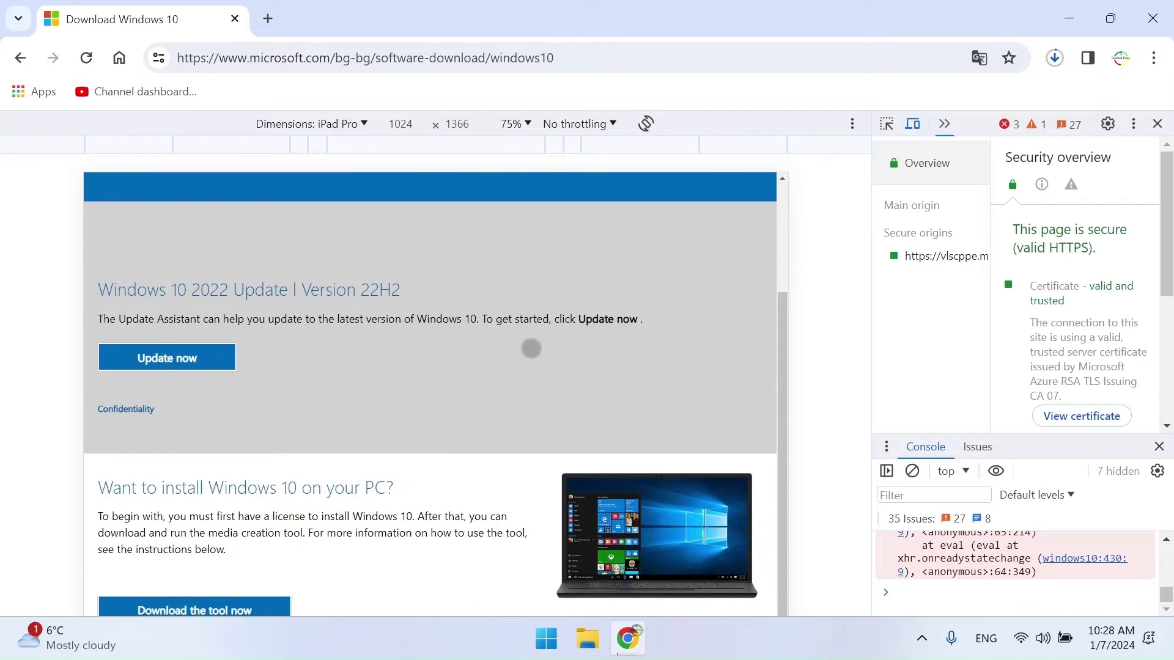
pyautogui.scroll(-1, 528, 347)
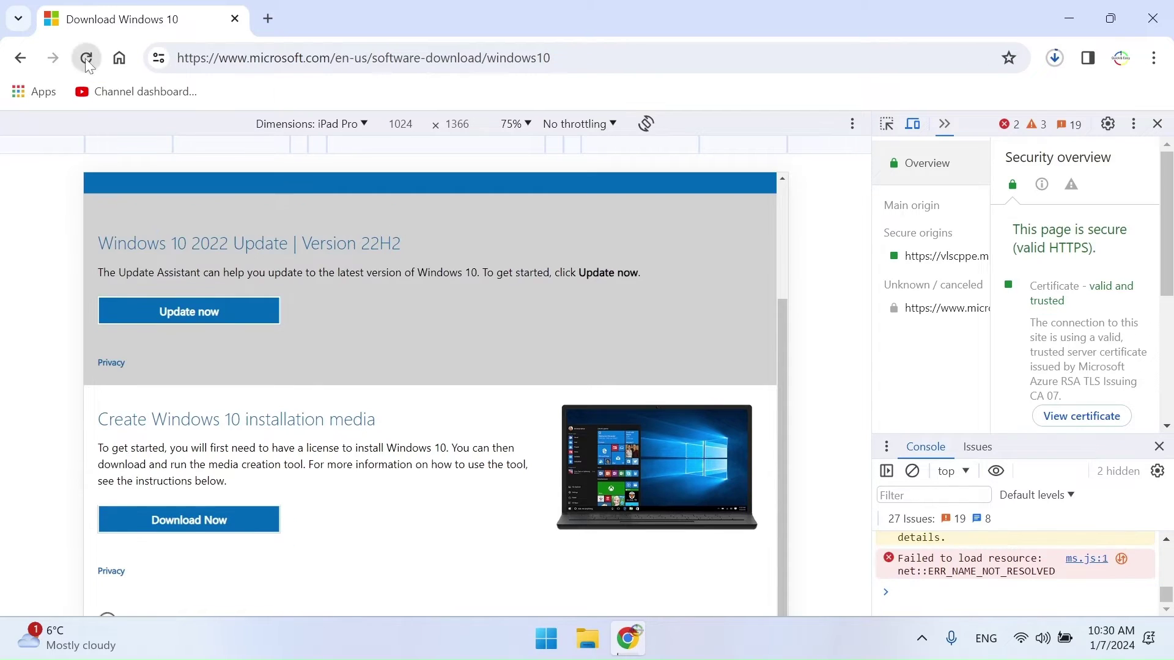
# - Reload to the ISO page and confirm the Windows 10 (multi-edition ISO) edition
pyautogui.click(86, 58)
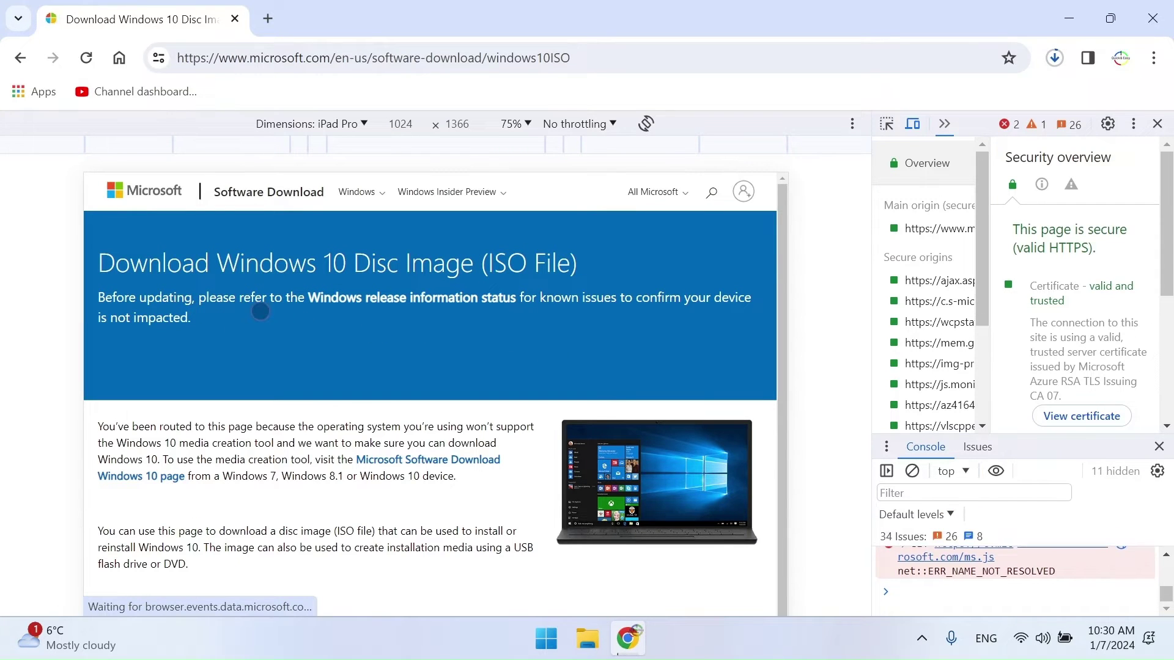
pyautogui.scroll(-2, 366, 338)
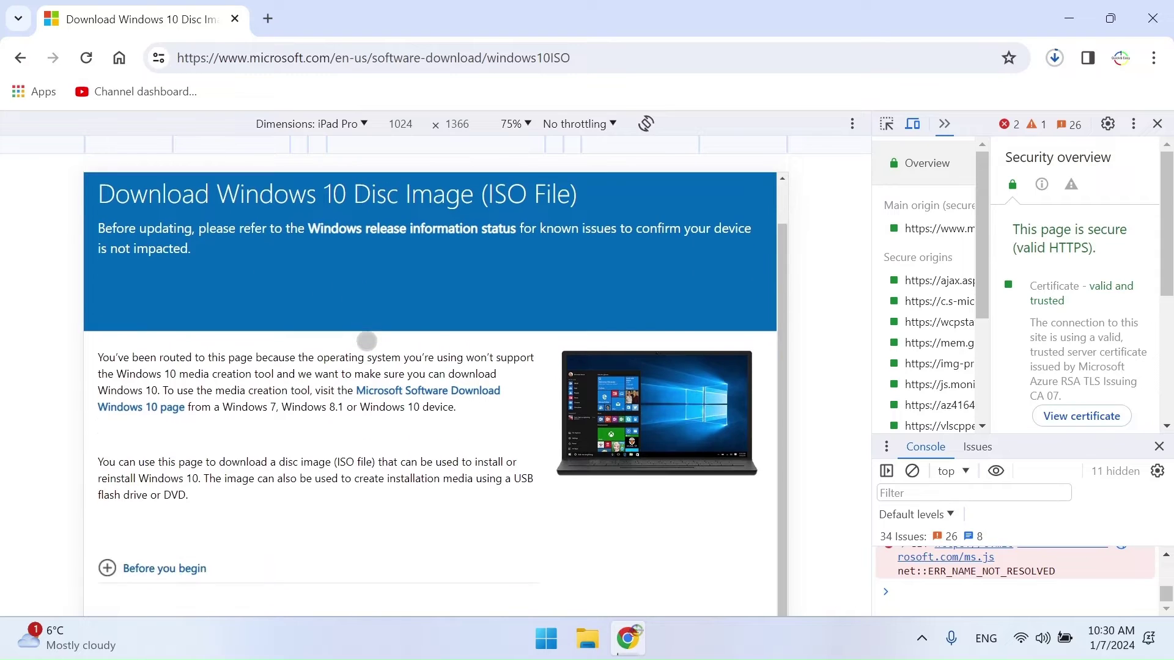
pyautogui.scroll(-1, 370, 340)
pyautogui.scroll(-5, 367, 340)
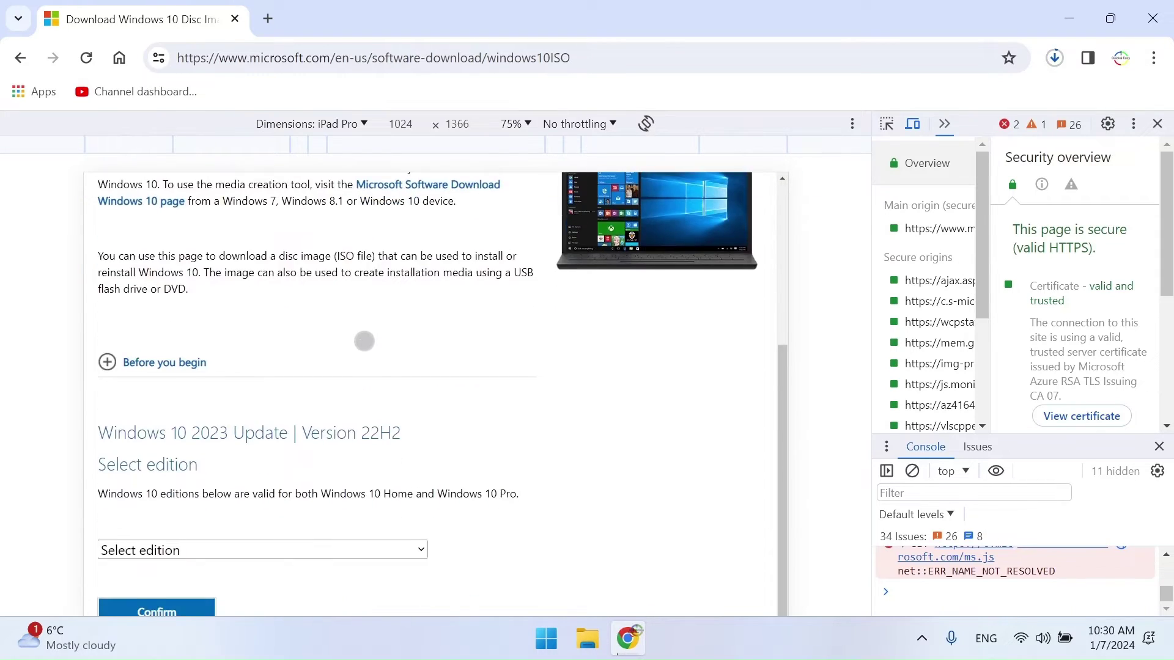
pyautogui.click(421, 413)
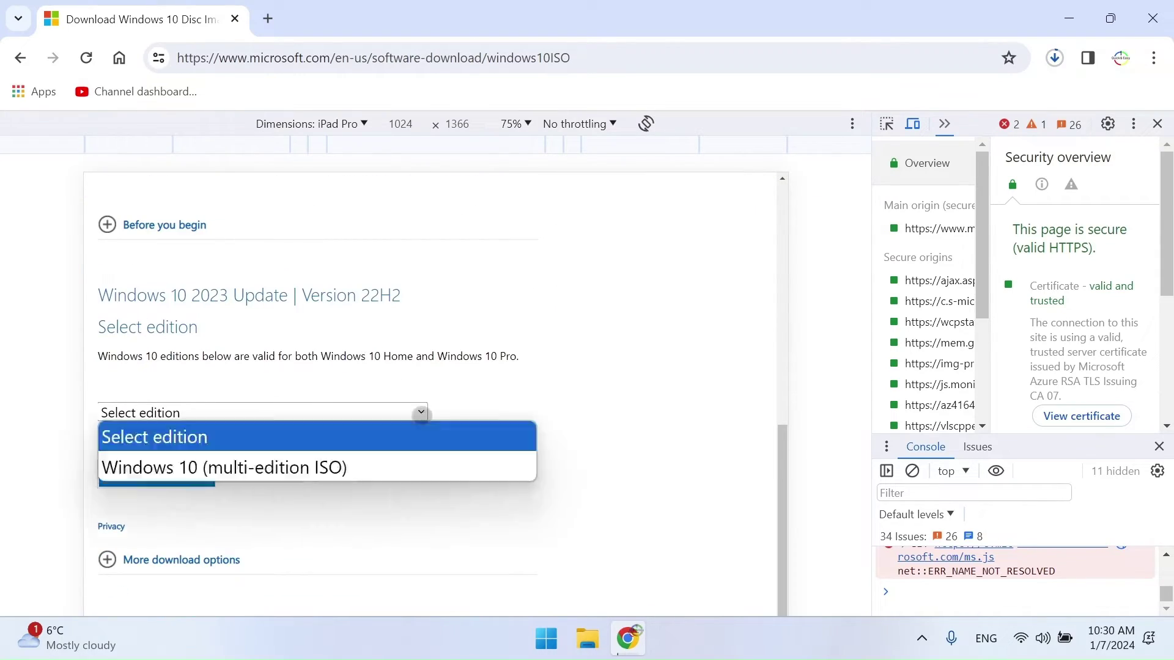
pyautogui.click(386, 468)
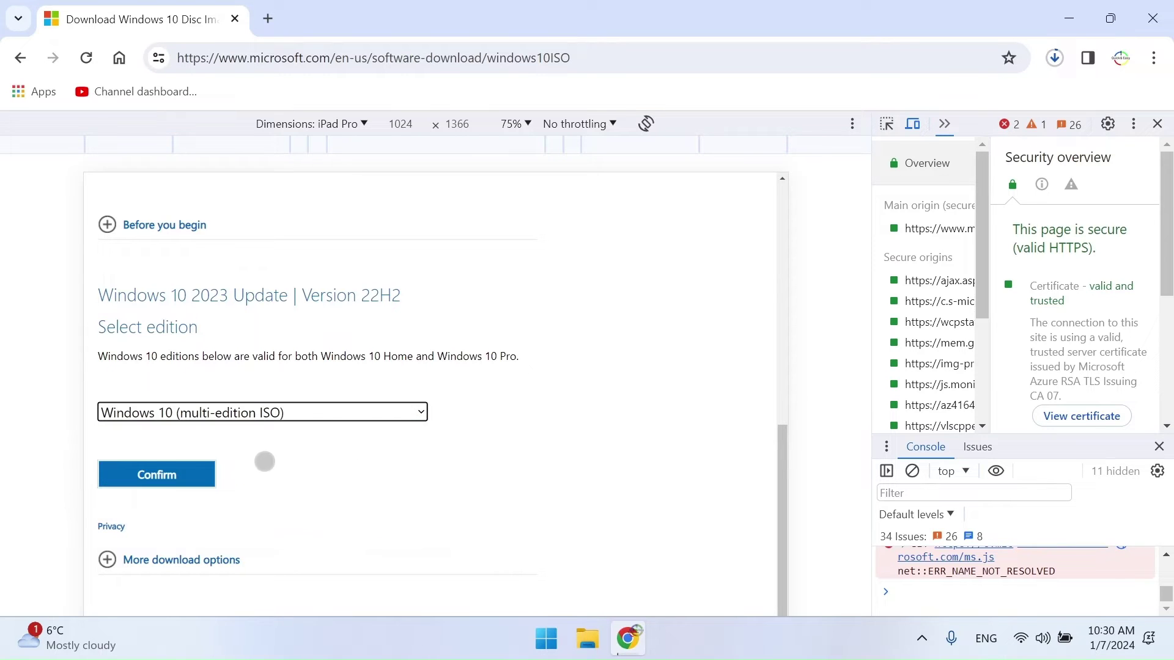
pyautogui.click(187, 475)
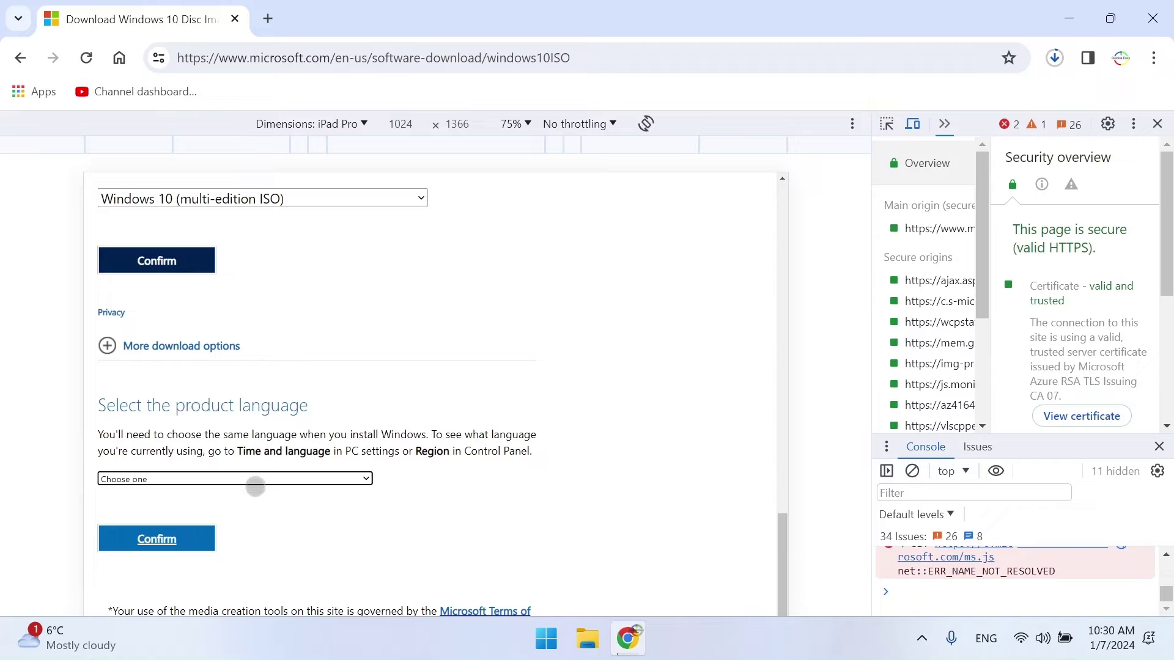
# - Confirm English (United States) as the language, start the 64-bit download, and check downloads
pyautogui.click(264, 479)
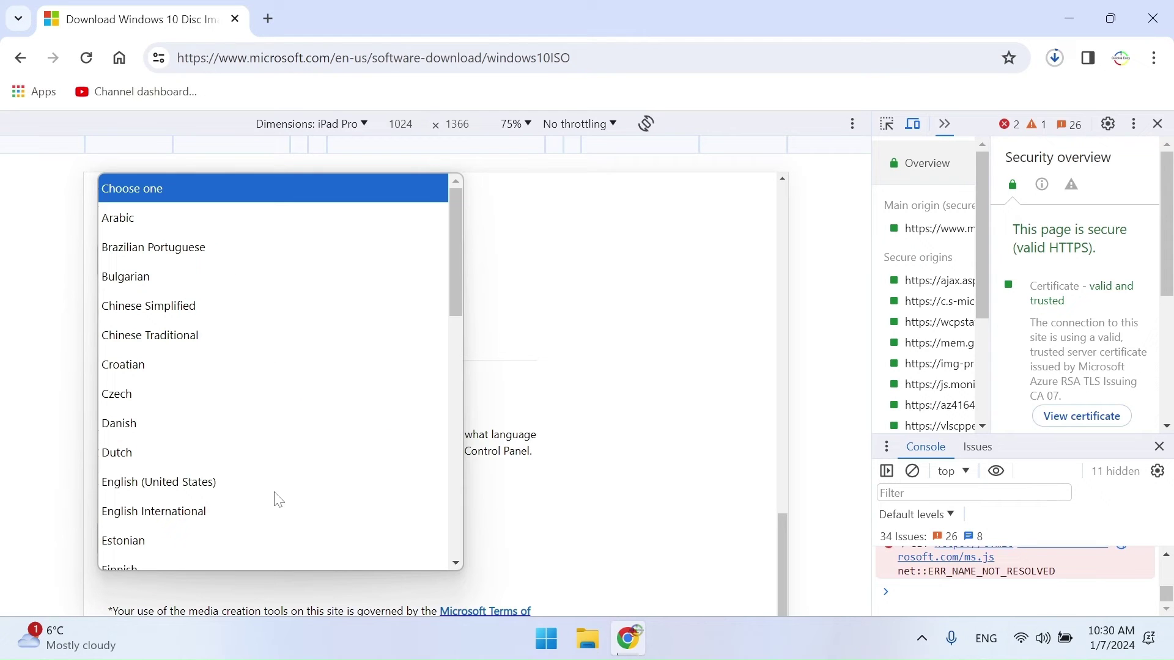
pyautogui.click(187, 483)
pyautogui.click(157, 539)
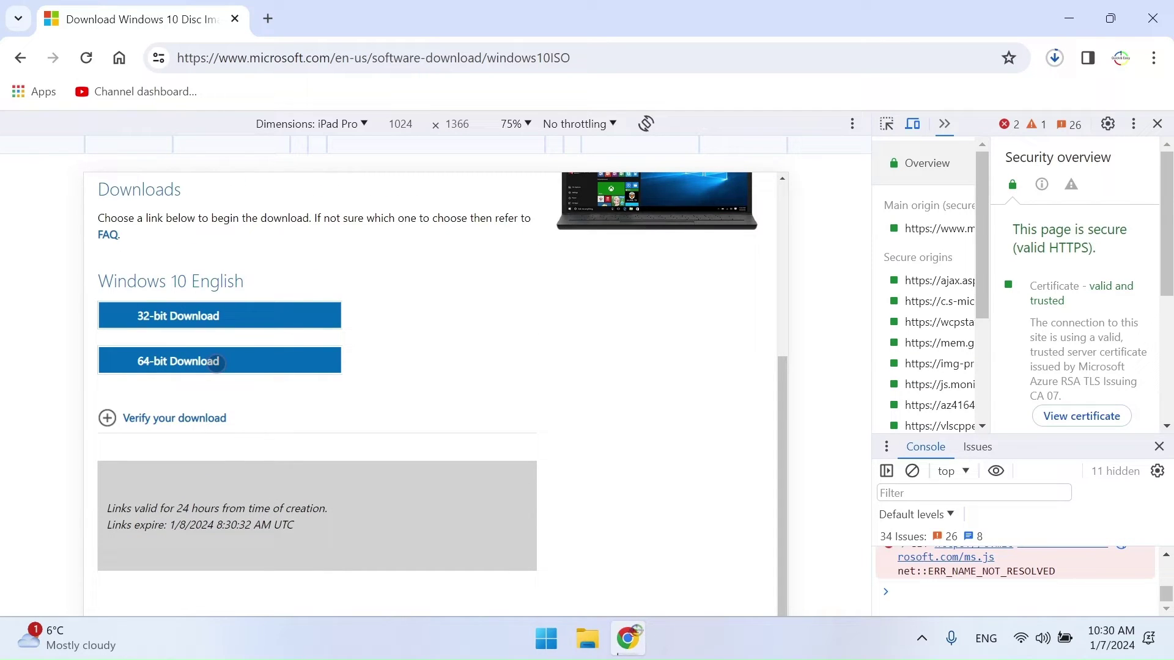
pyautogui.click(216, 361)
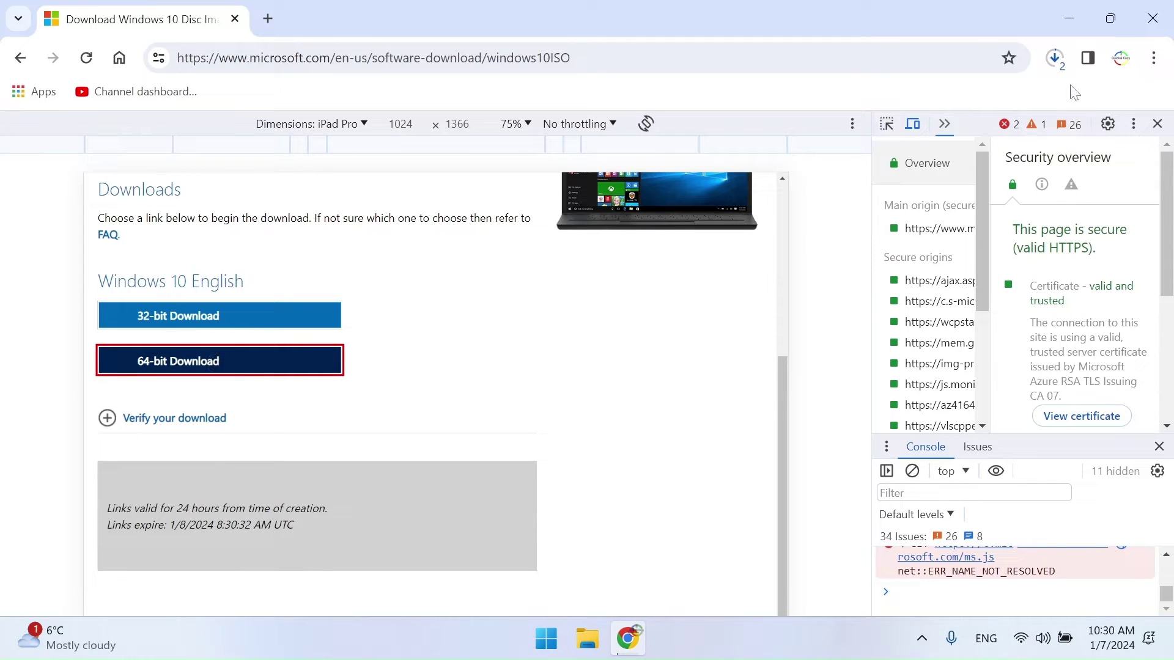
pyautogui.click(1056, 59)
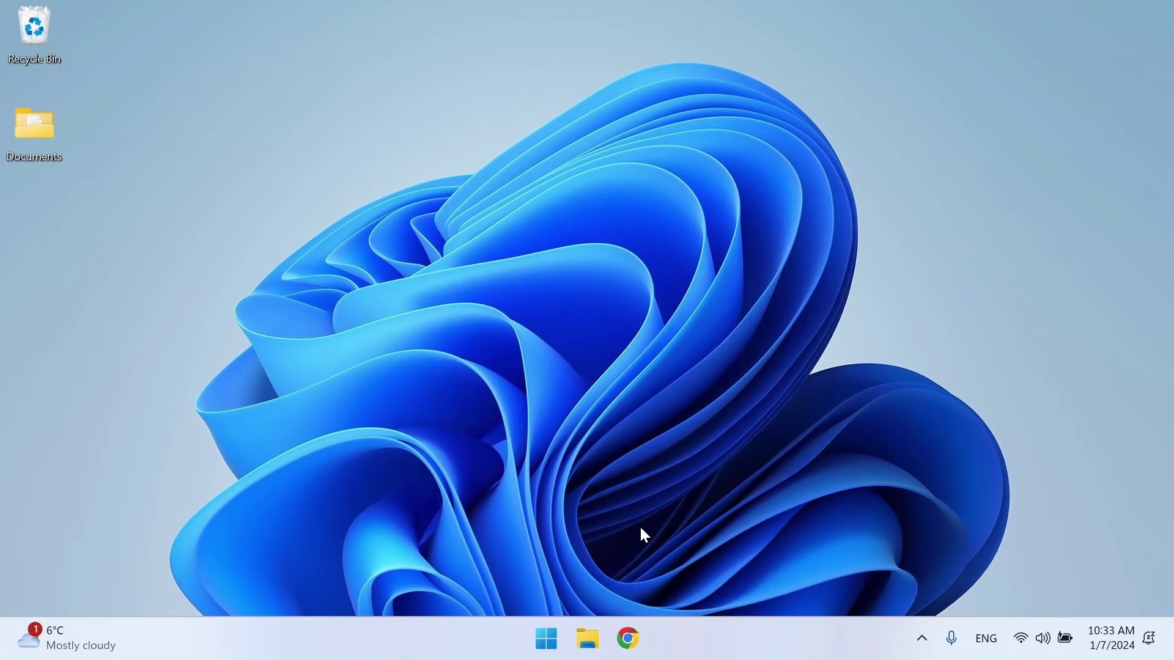
# - Copy both ISO files from the Downloads folder
pyautogui.click(587, 636)
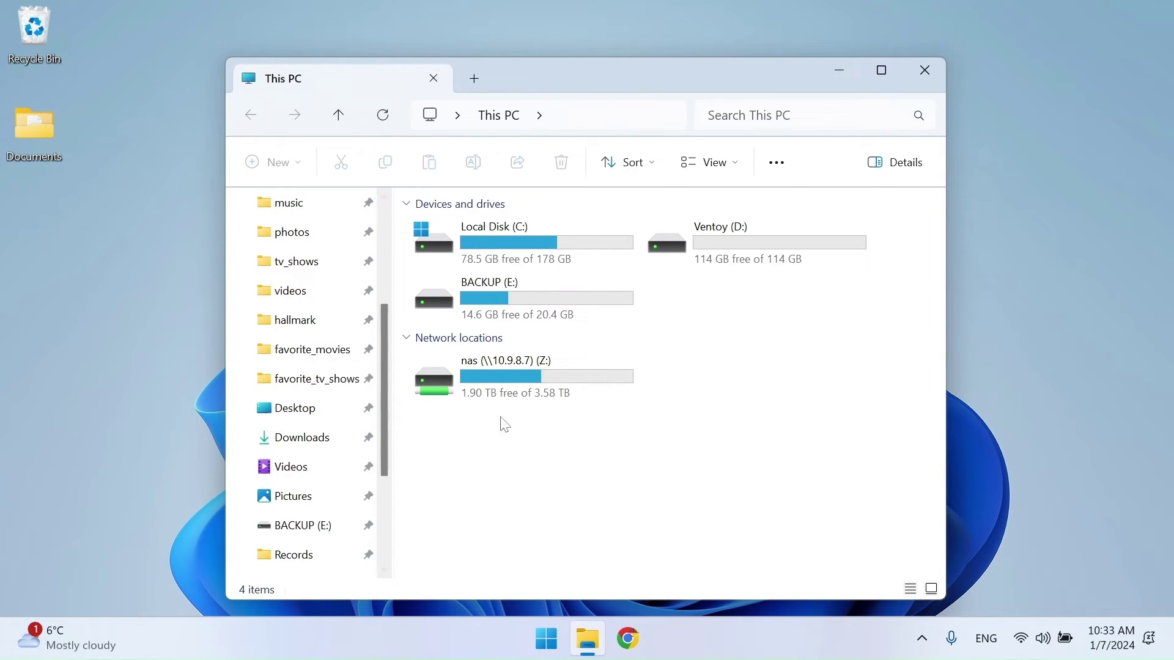
pyautogui.click(296, 438)
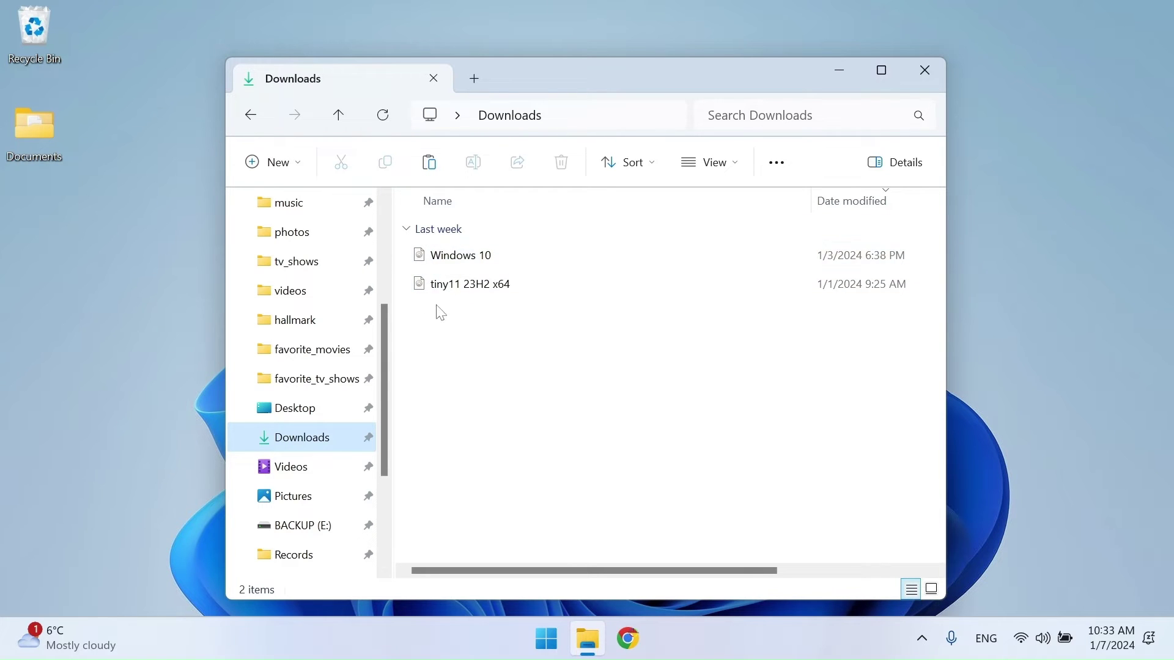
pyautogui.moveTo(441, 308); pyautogui.dragTo(531, 255)
pyautogui.rightClick(530, 255)
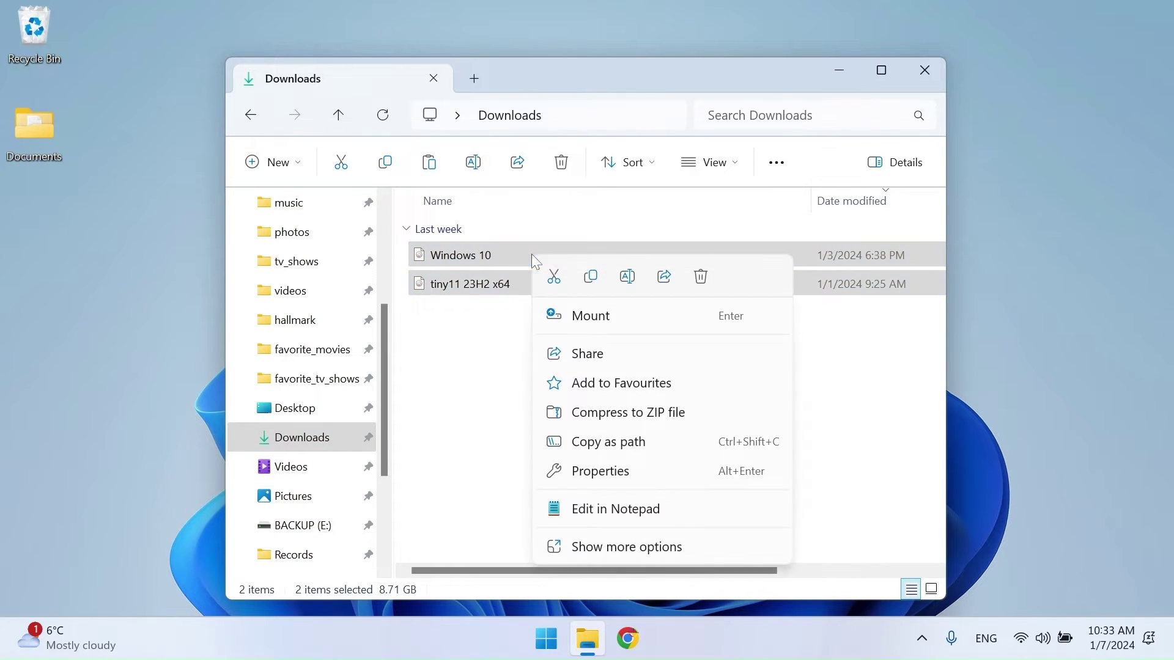
pyautogui.click(590, 278)
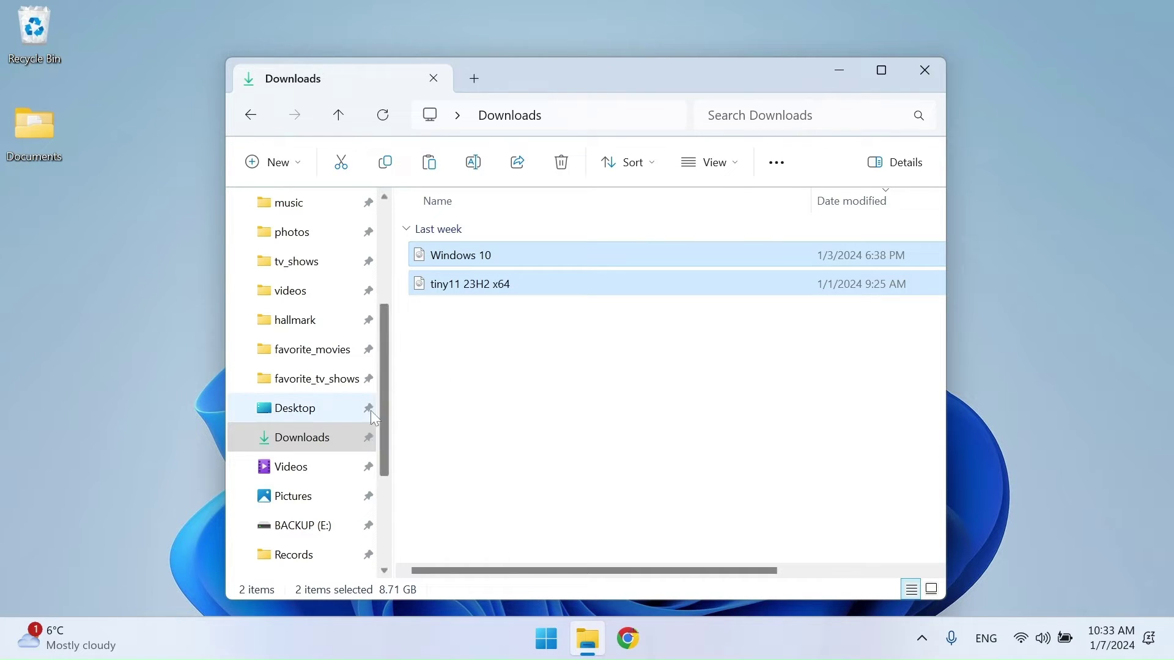
# - Open the empty Ventoy (D:) drive from This PC and bring up its context menu
pyautogui.scroll(-3, 336, 422)
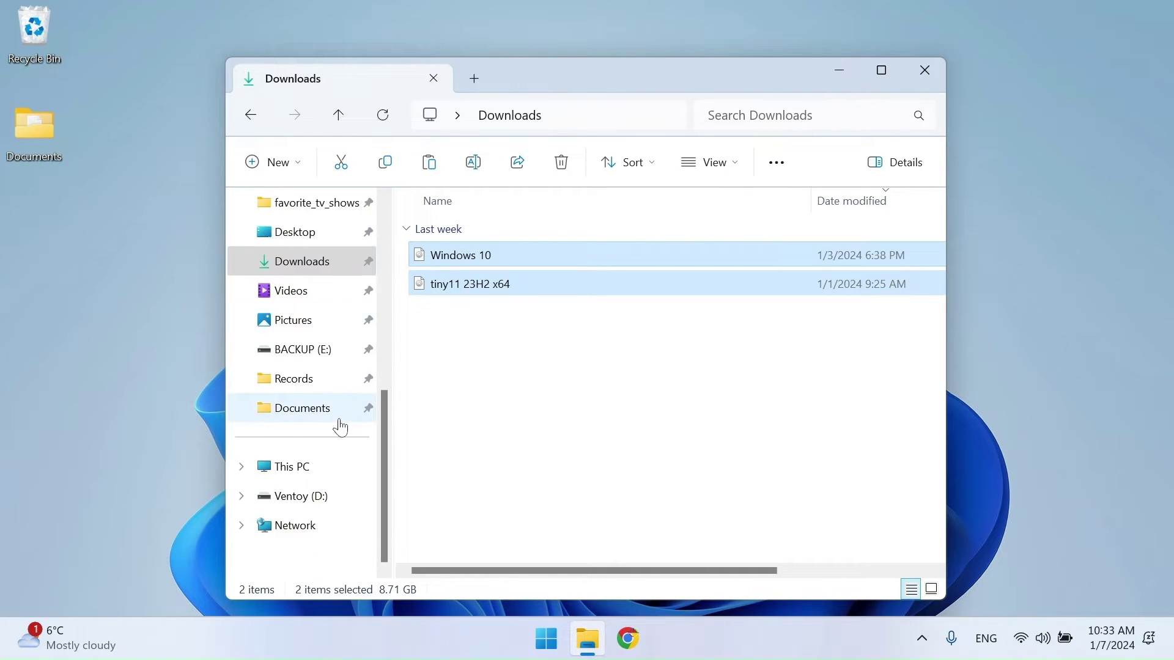
pyautogui.click(303, 468)
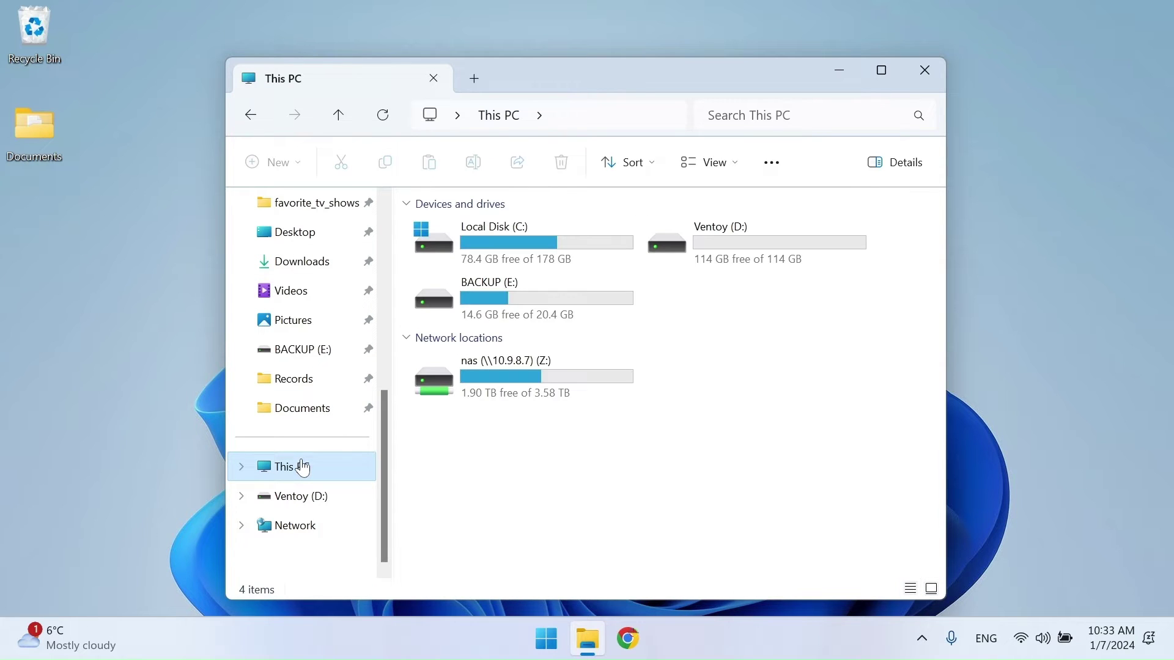
pyautogui.doubleClick(719, 245)
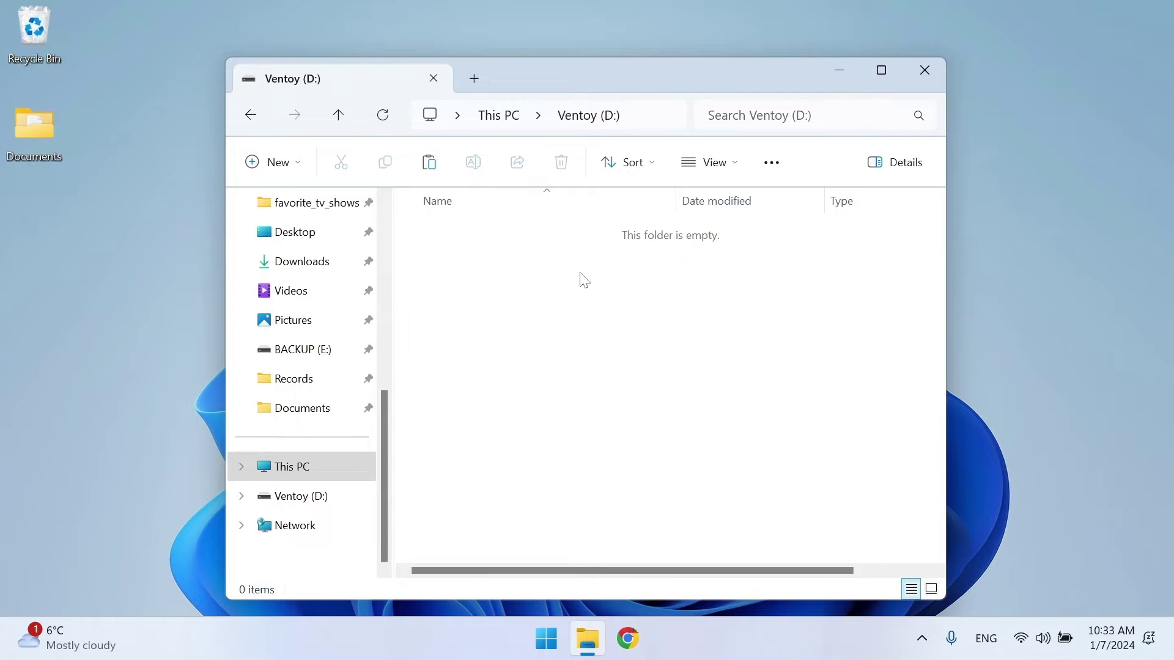
pyautogui.rightClick(581, 275)
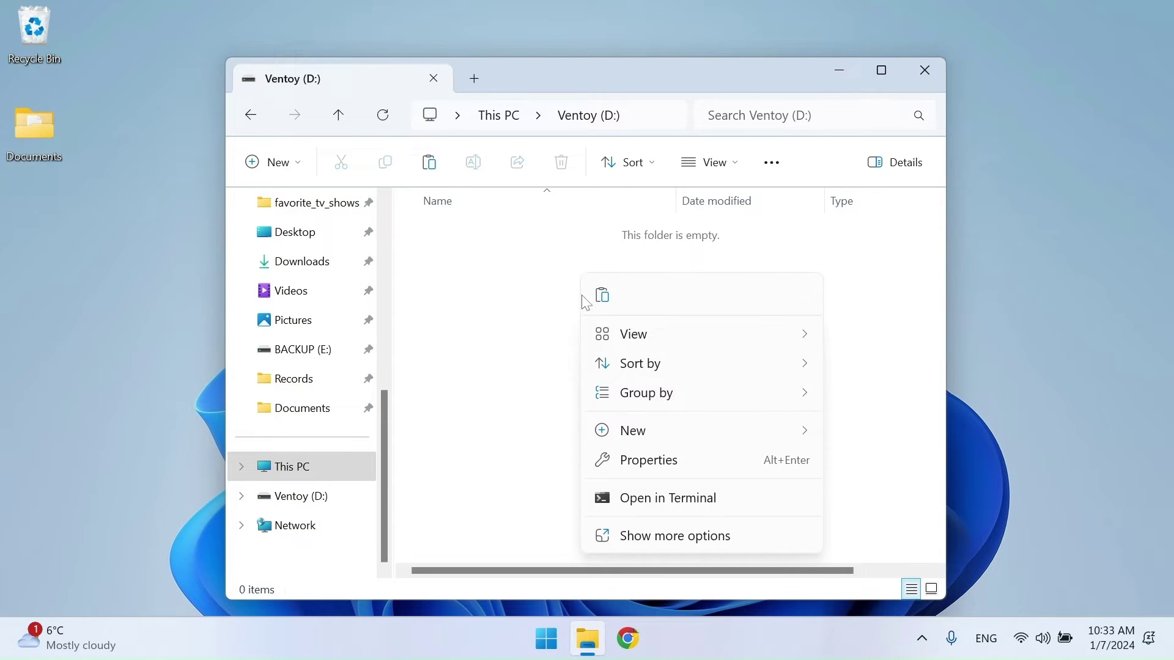
# - Paste the Windows 10 and tiny11 23H2 x64 ISOs (8.71 GB) onto Ventoy (D:)
pyautogui.click(605, 298)
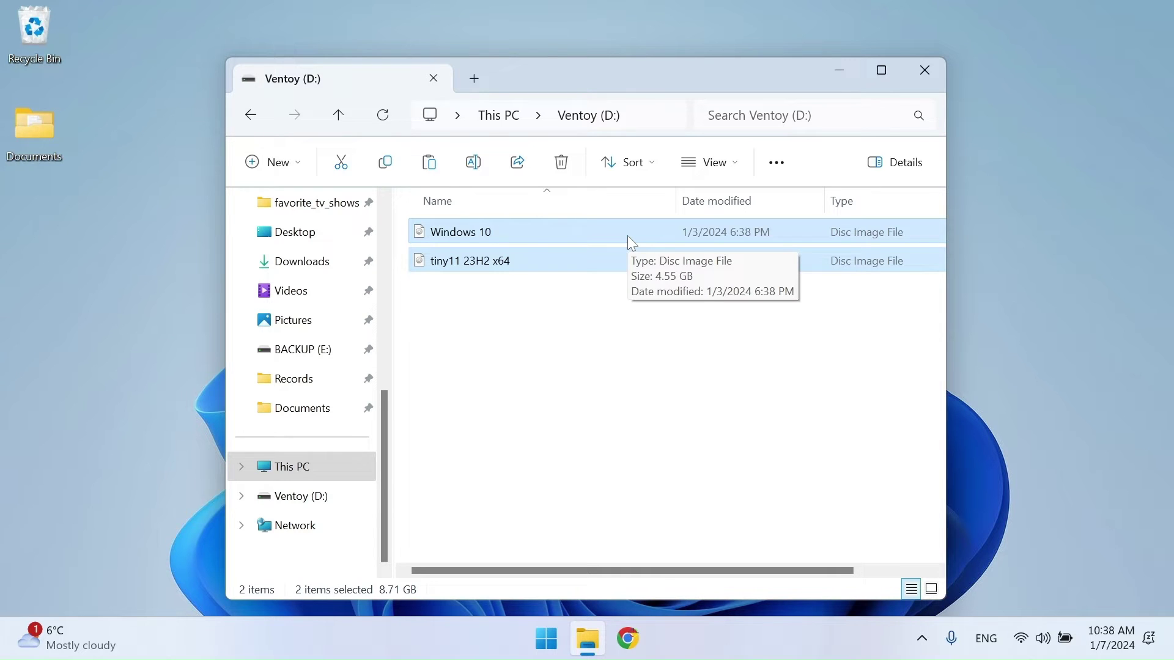
# - Eject the Ventoy (D:) drive, close File Explorer, and restart the PC
pyautogui.click(538, 336)
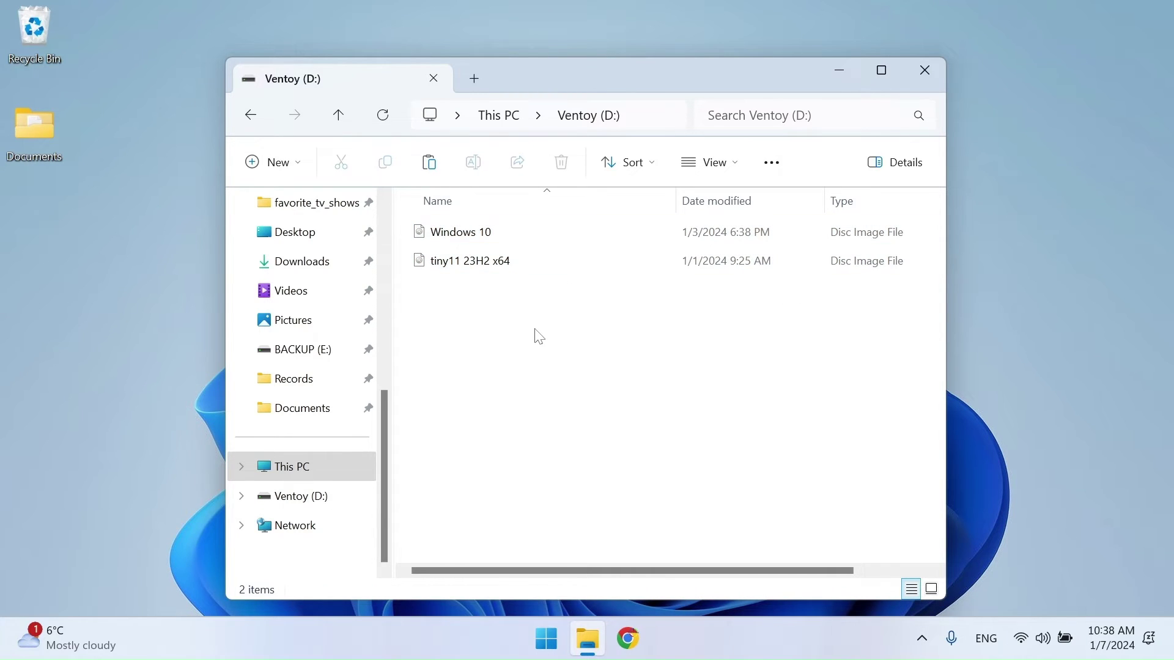
pyautogui.click(281, 466)
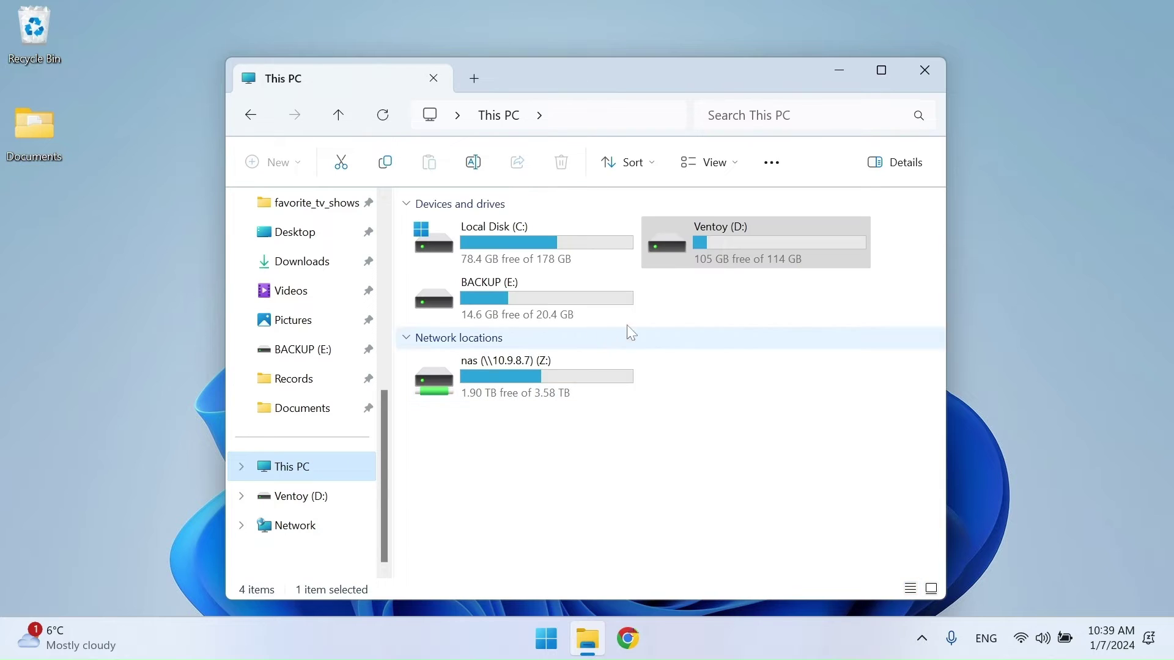
pyautogui.rightClick(760, 227)
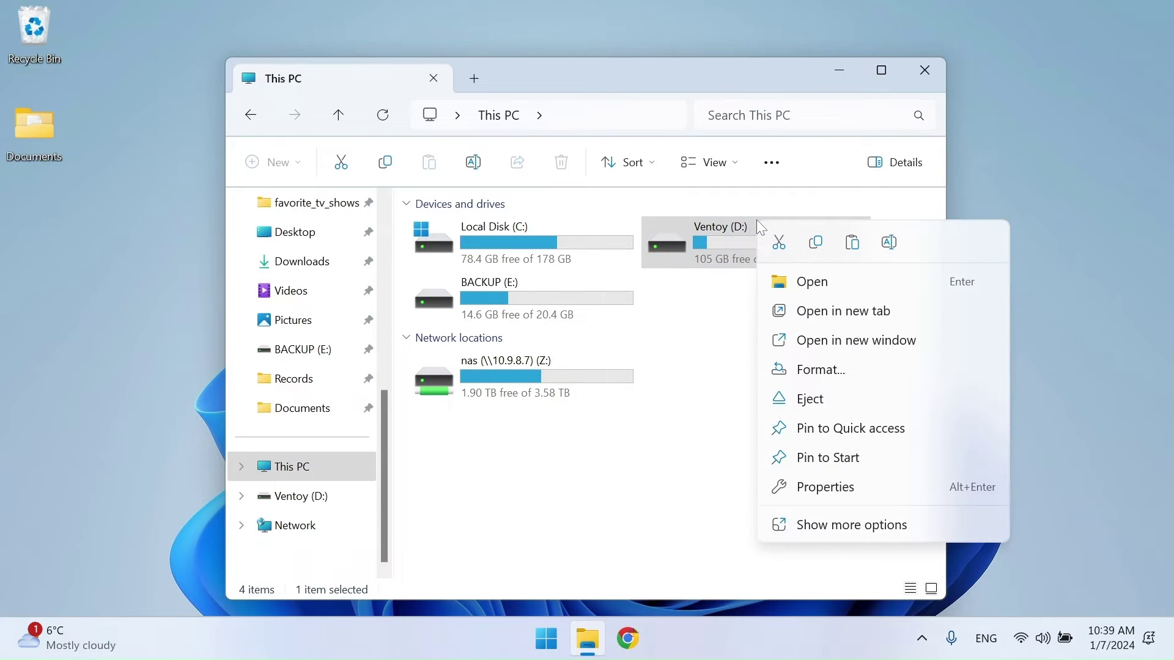
pyautogui.click(830, 400)
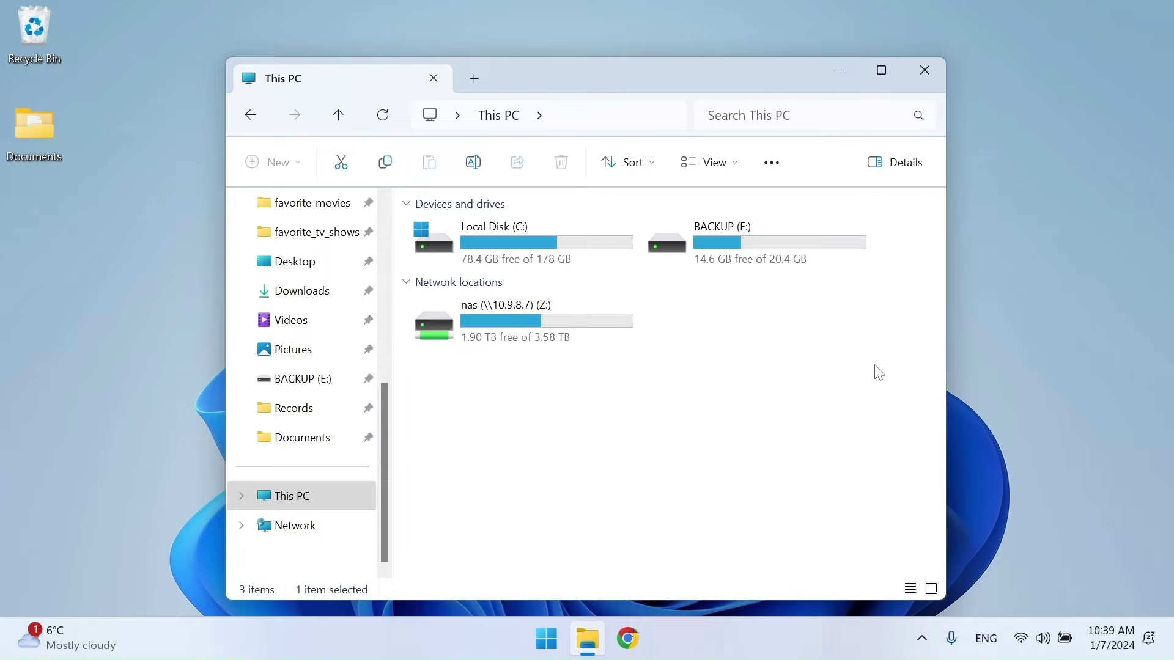
pyautogui.click(920, 72)
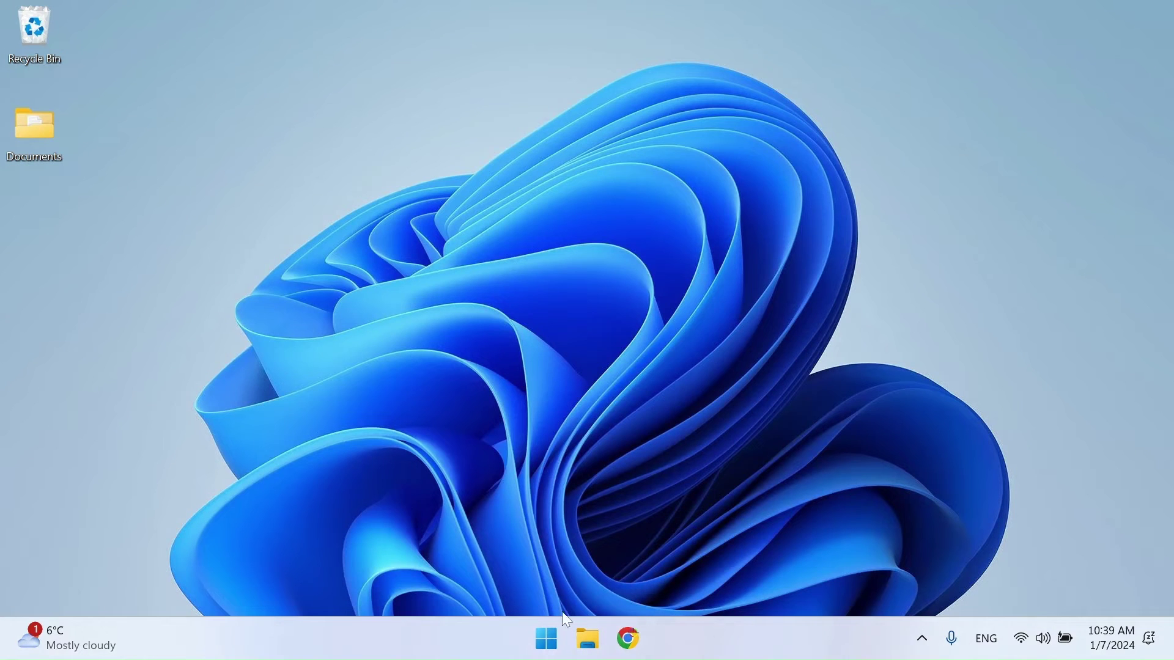
pyautogui.click(556, 634)
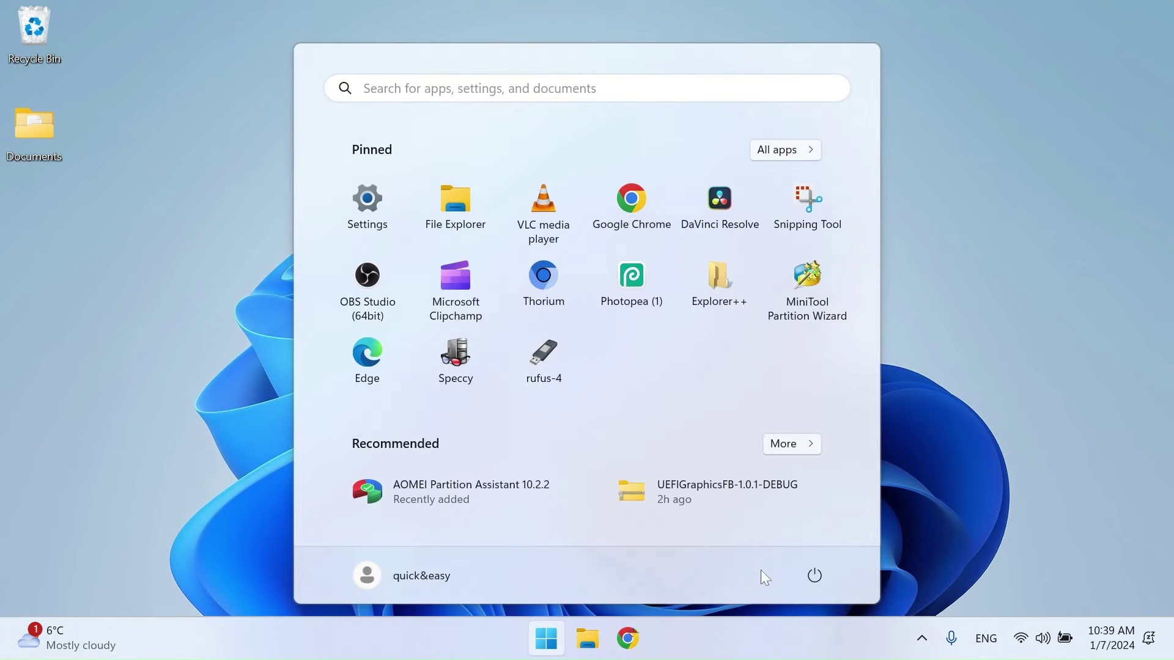
pyautogui.click(815, 577)
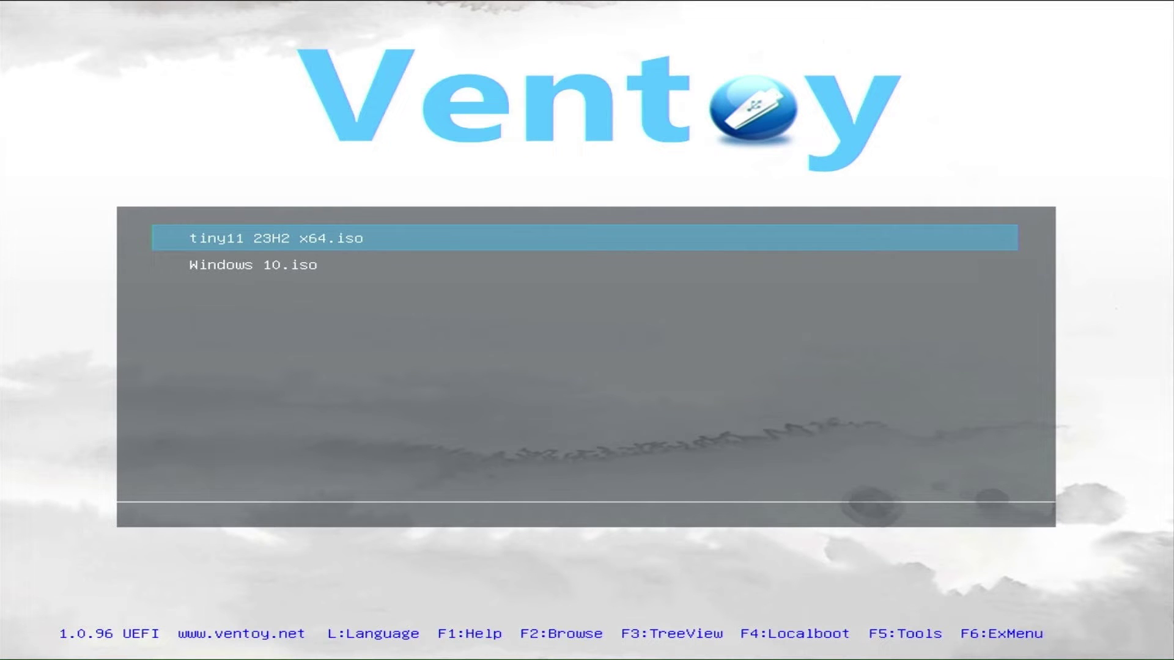
# - Select Windows 10.iso in the Ventoy menu and boot it
pyautogui.press('Down')
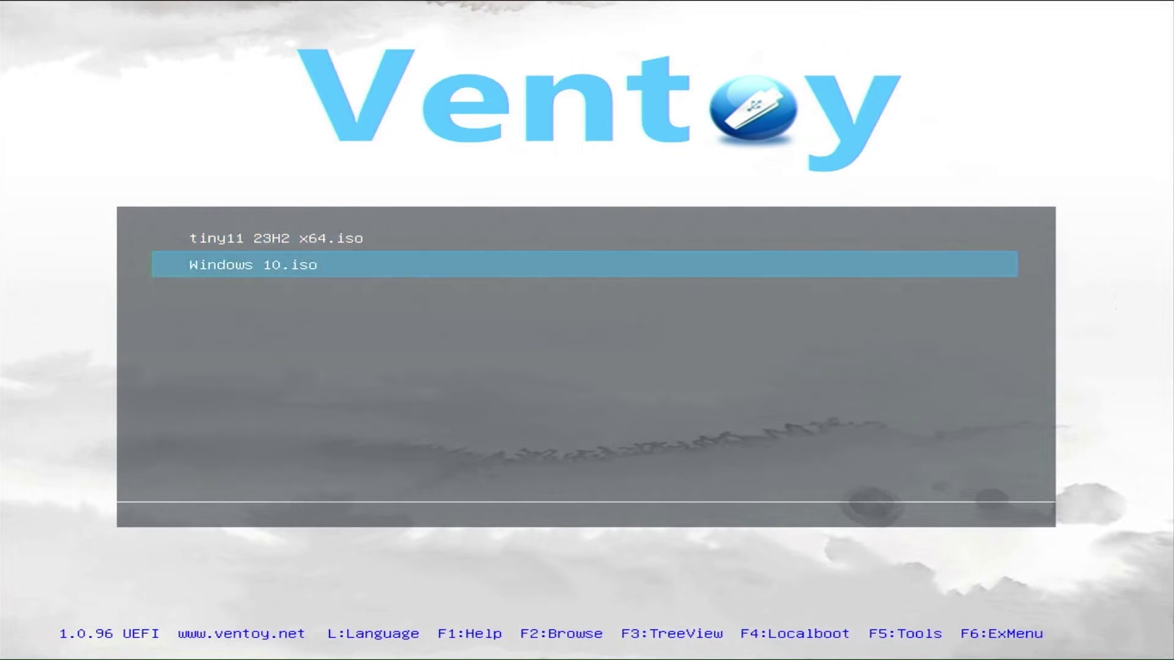
pyautogui.press('Return')
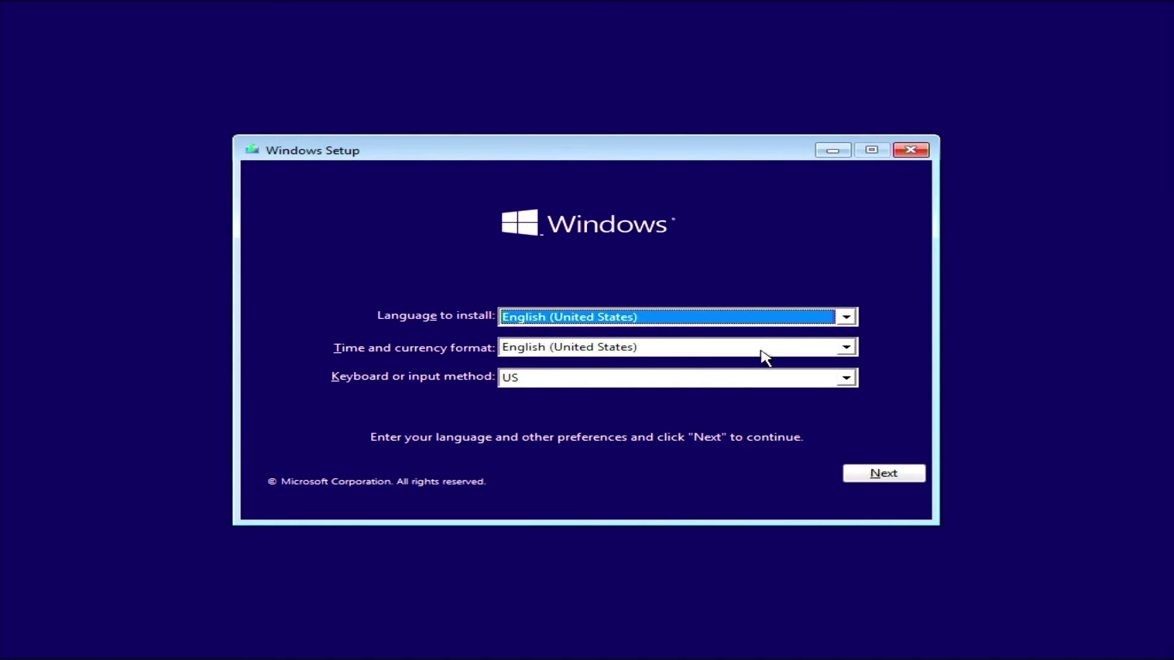
# - Keep the default language and keyboard settings, start installing, and skip the product key
pyautogui.click(862, 472)
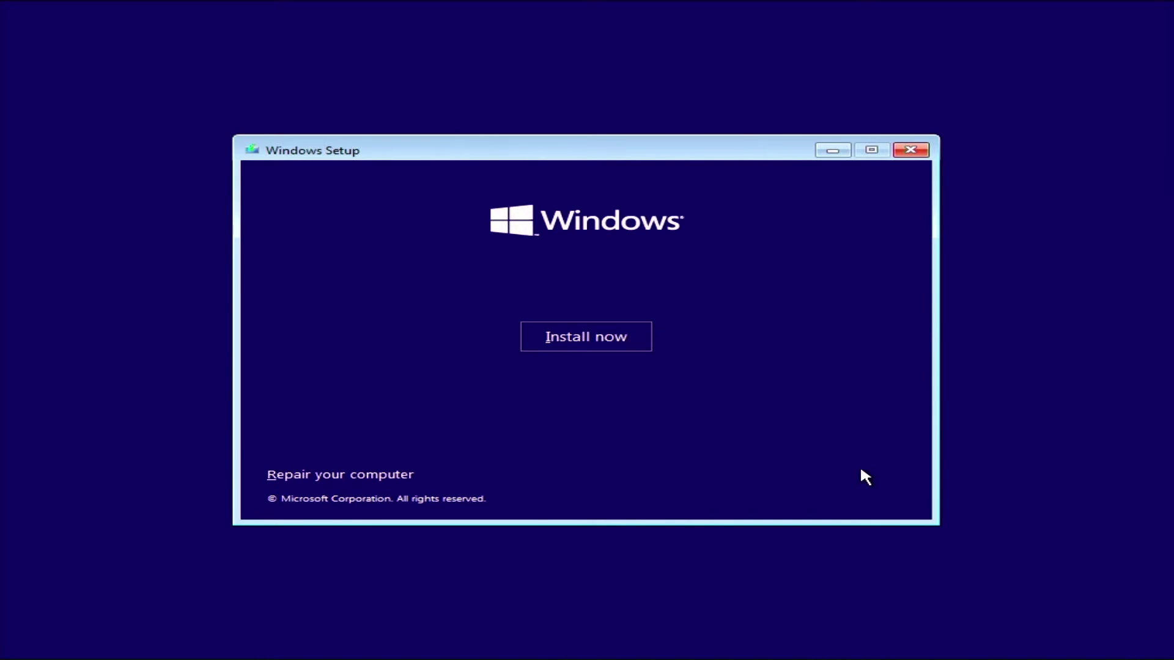
pyautogui.click(566, 341)
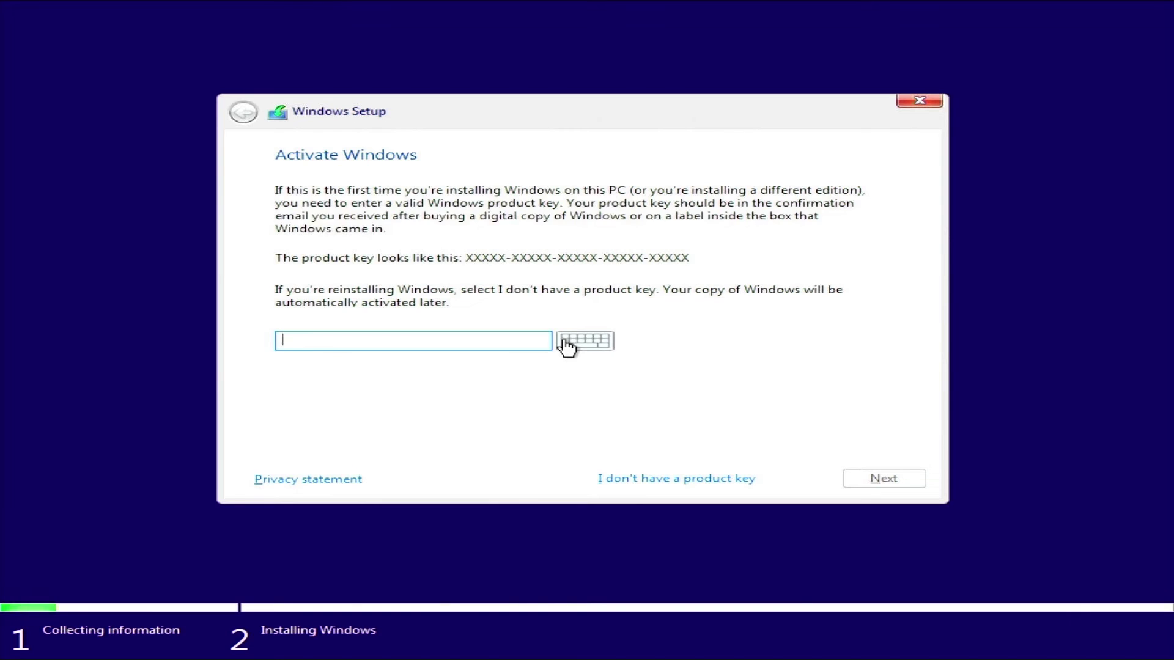
pyautogui.click(694, 479)
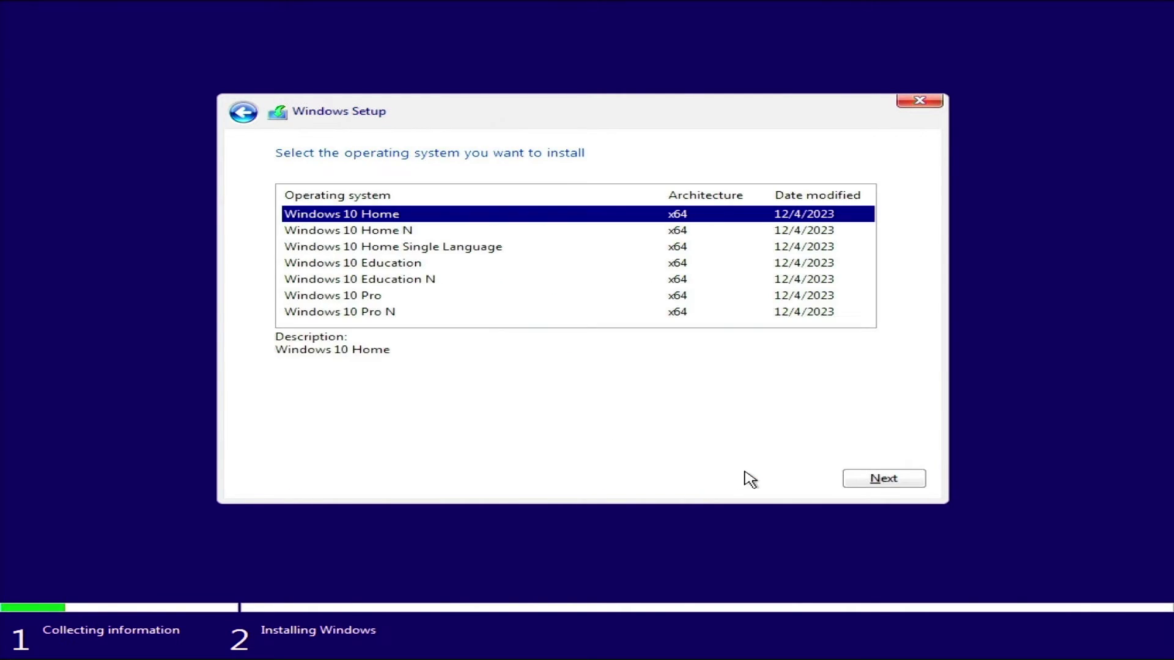
# - Choose the Windows 10 Pro edition and accept the license terms
pyautogui.click(363, 298)
pyautogui.click(878, 481)
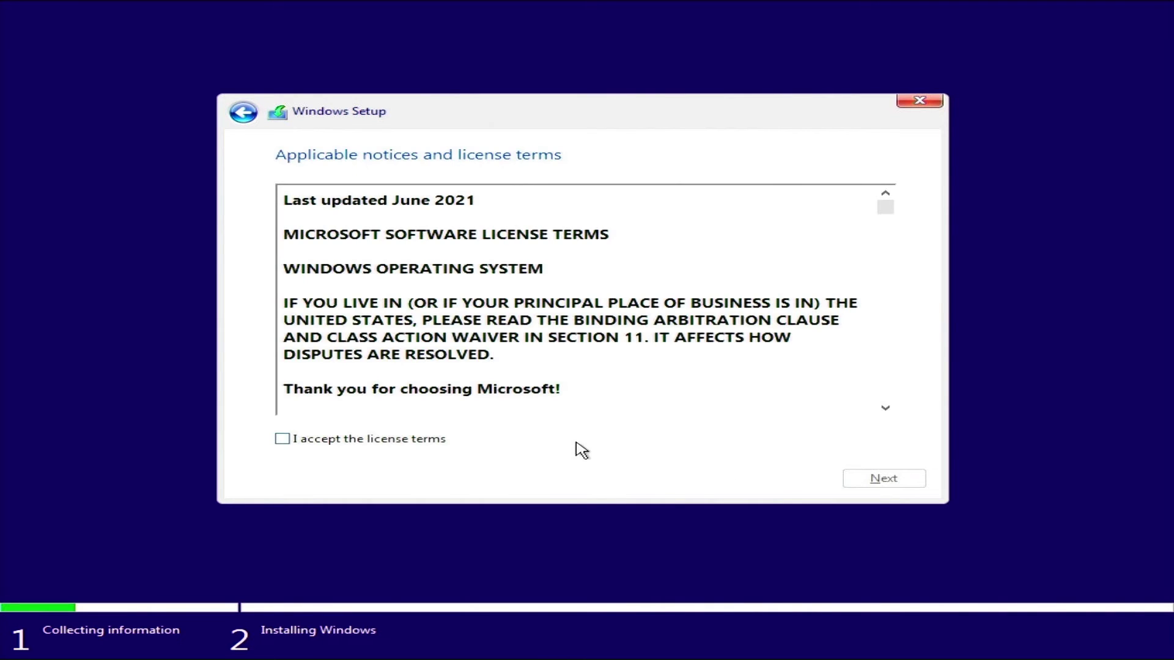
pyautogui.click(419, 441)
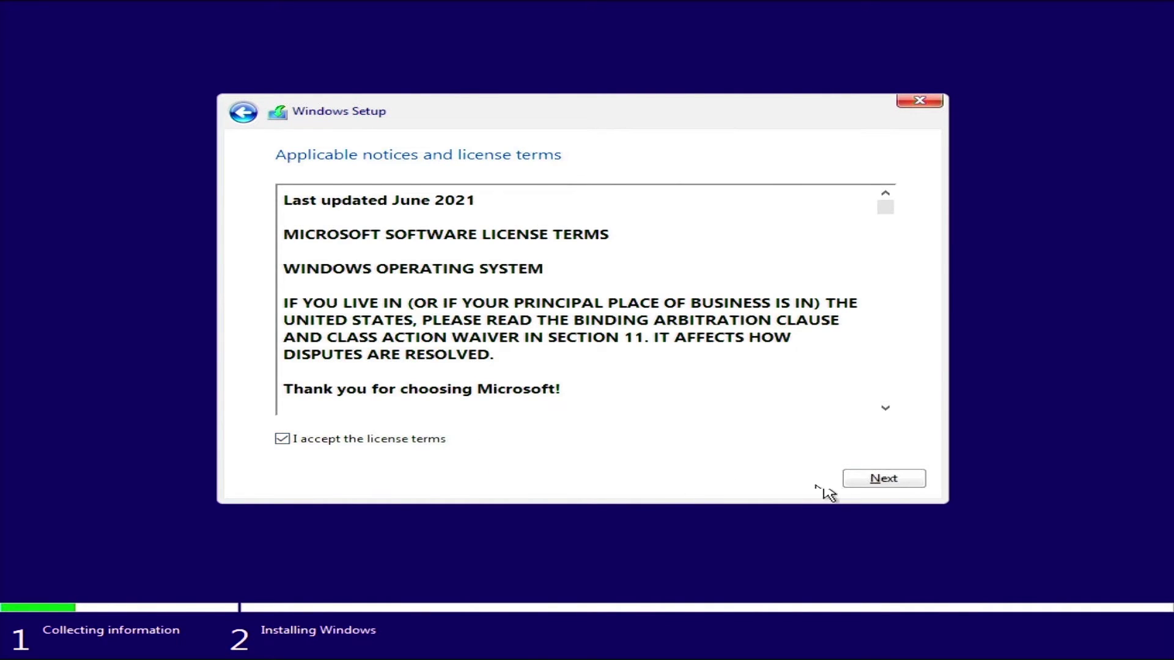
pyautogui.click(874, 487)
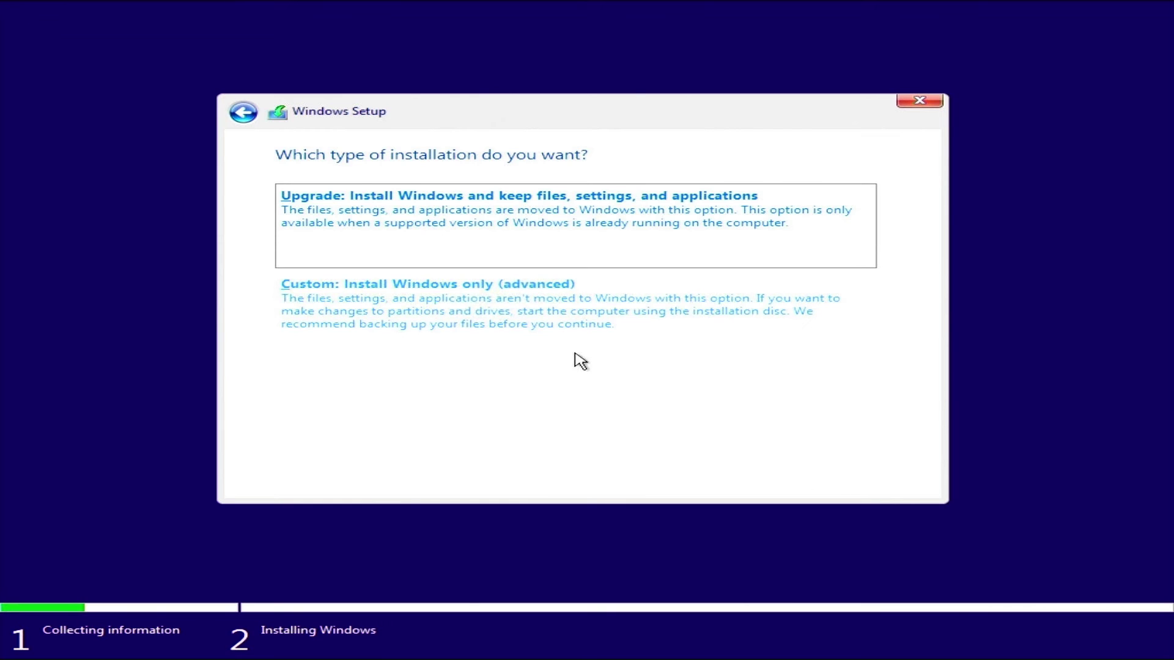
# - Choose a custom install and delete the recovery, system, MSR and 120.4 GB primary partitions on Drive 0
pyautogui.click(567, 325)
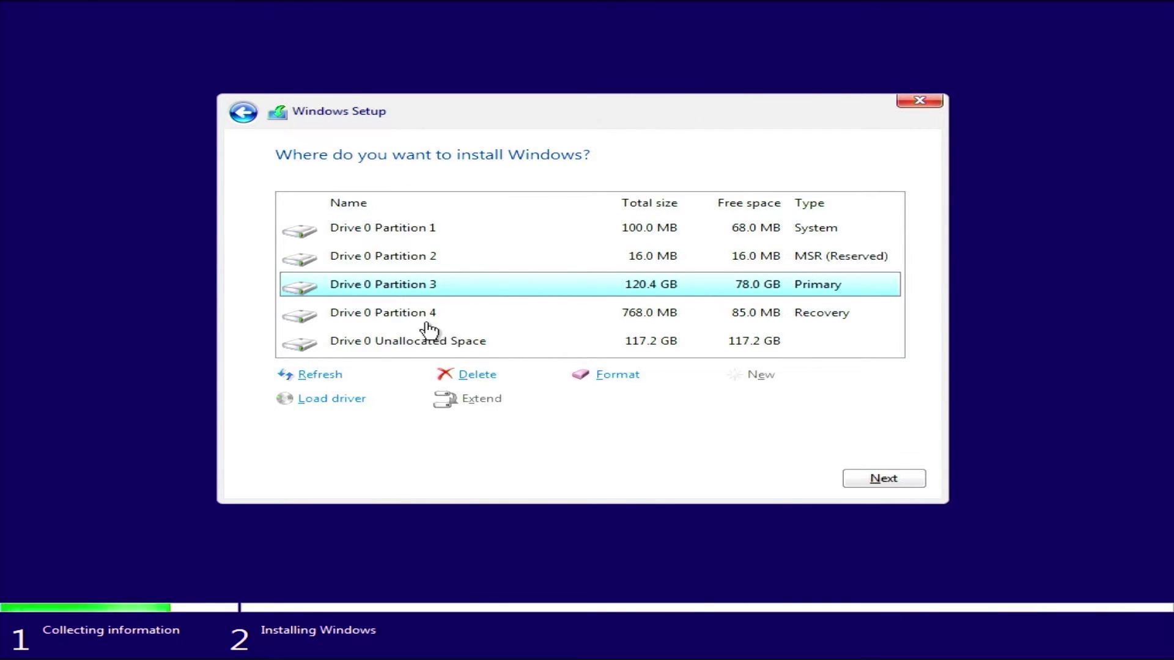
pyautogui.click(406, 317)
pyautogui.click(474, 375)
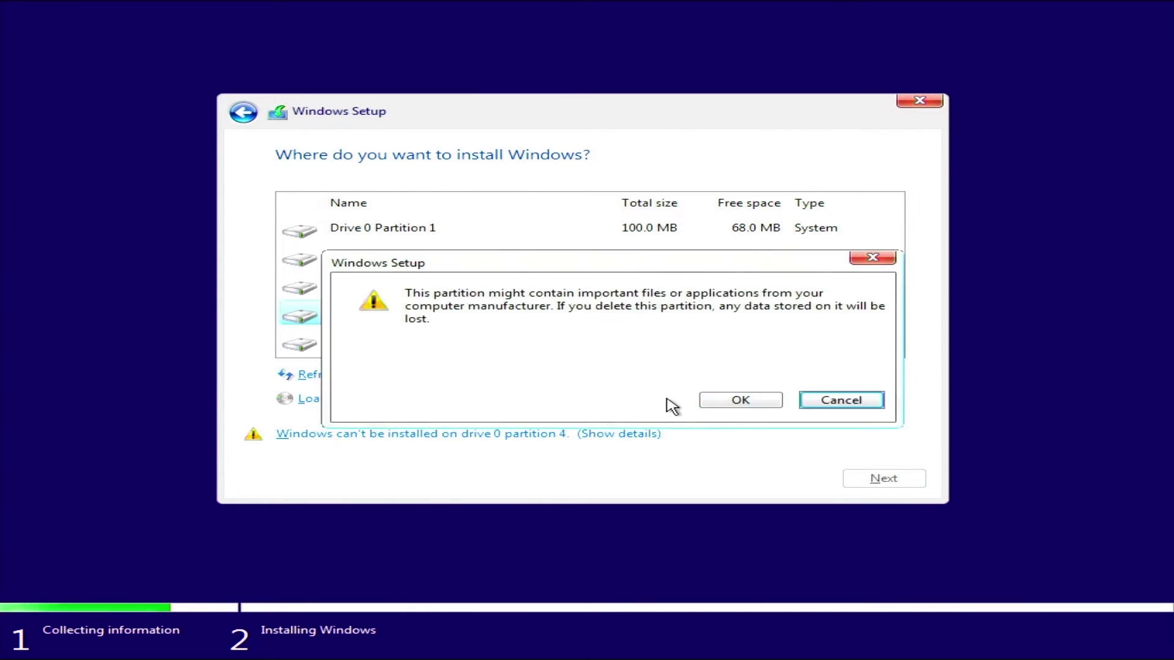
pyautogui.click(730, 400)
pyautogui.click(475, 375)
pyautogui.click(731, 401)
pyautogui.click(420, 262)
pyautogui.click(475, 375)
pyautogui.click(725, 400)
pyautogui.click(422, 257)
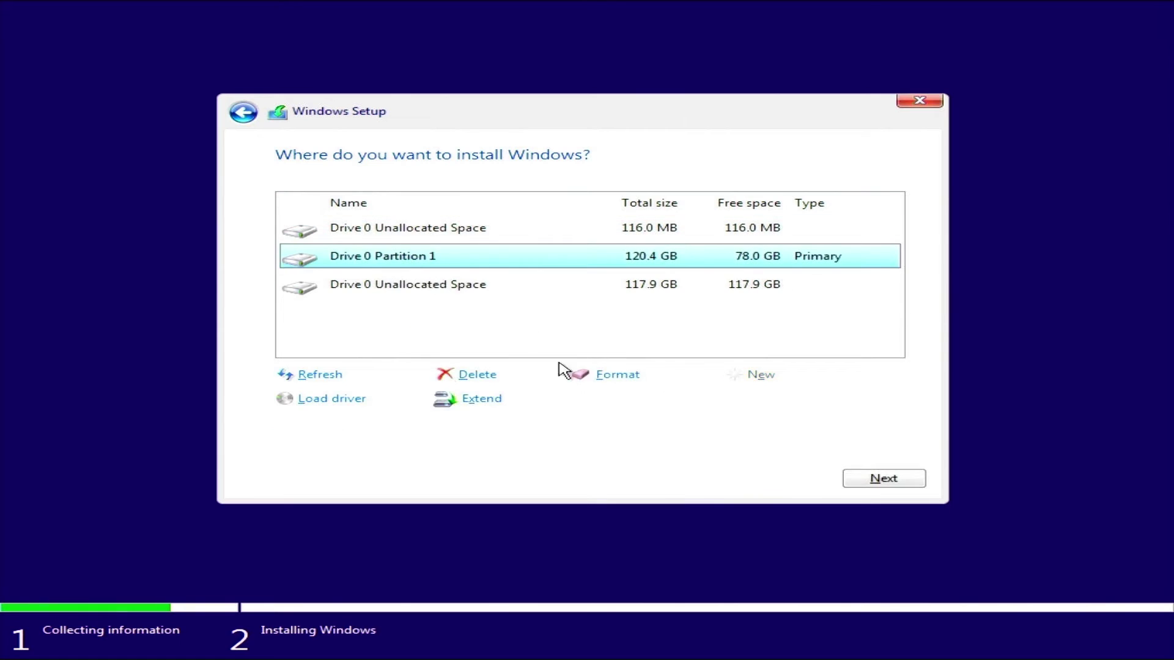
pyautogui.click(475, 375)
pyautogui.click(732, 401)
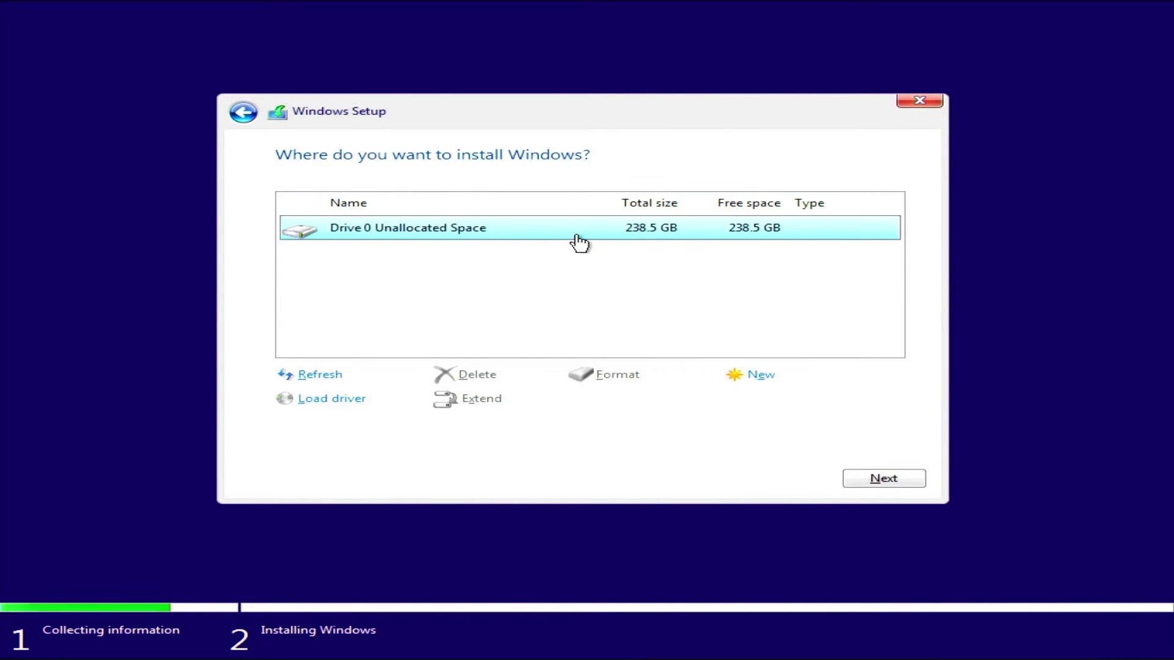
# - Create a new 122198 MB partition in the unallocated space, allowing the extra system partitions
pyautogui.click(751, 374)
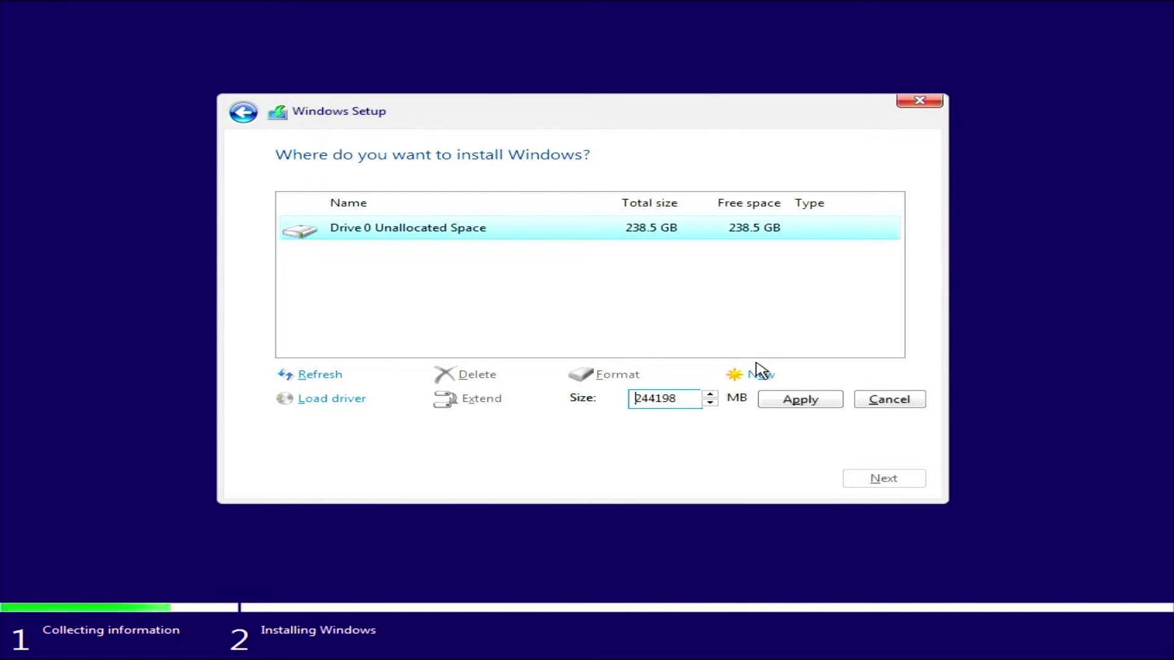
pyautogui.press('Delete')
pyautogui.press('Delete')
pyautogui.press('Delete')
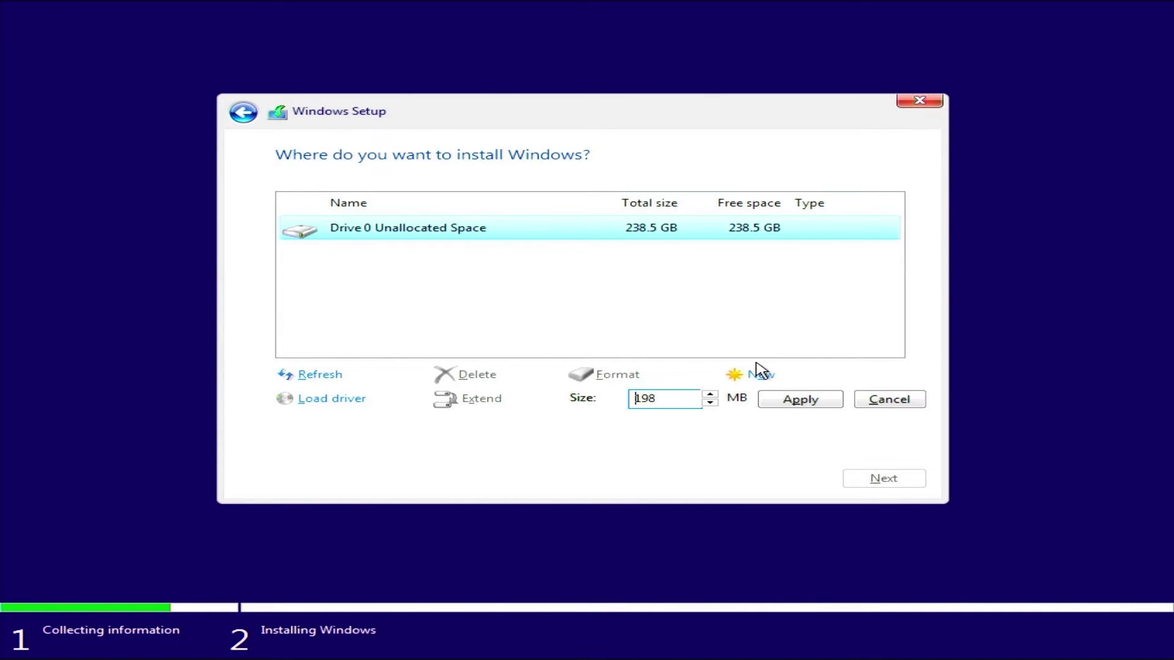
pyautogui.write('122')
pyautogui.click(802, 400)
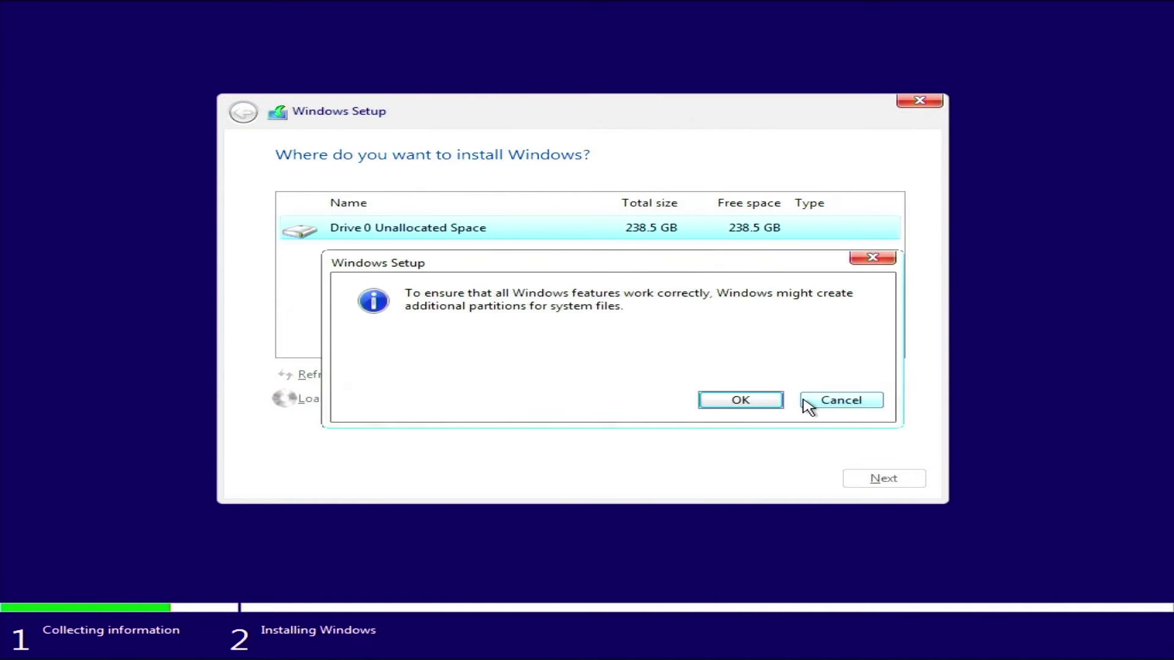
pyautogui.click(741, 402)
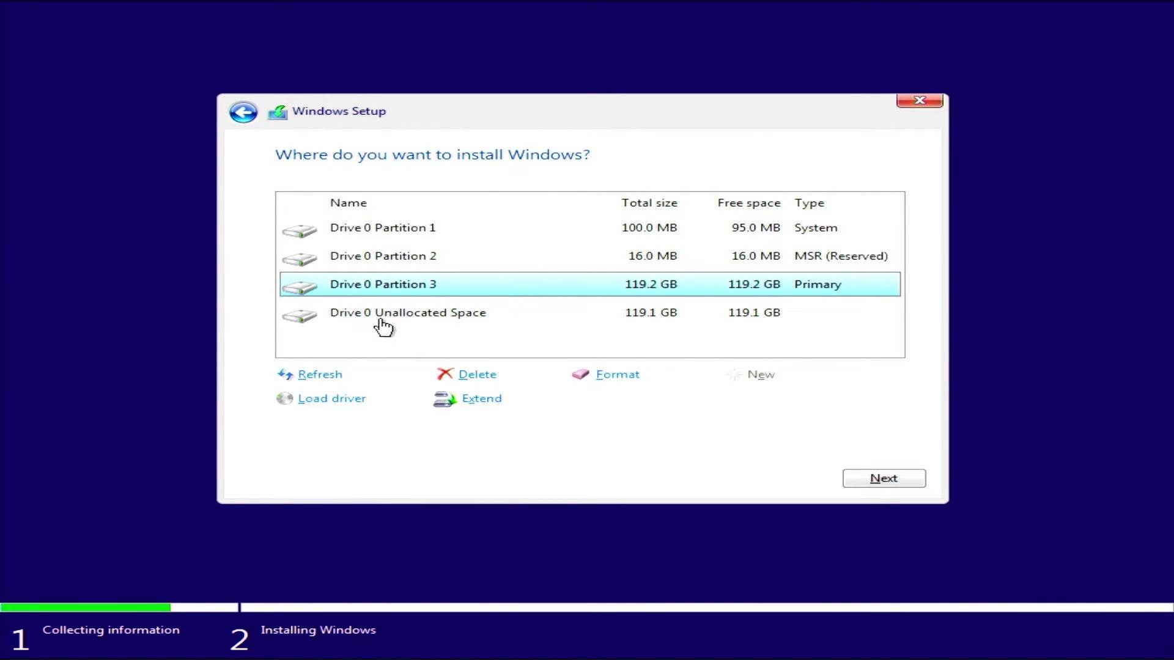
# - Install Windows onto the new 119.2 GB Drive 0 Partition 3
pyautogui.click(897, 482)
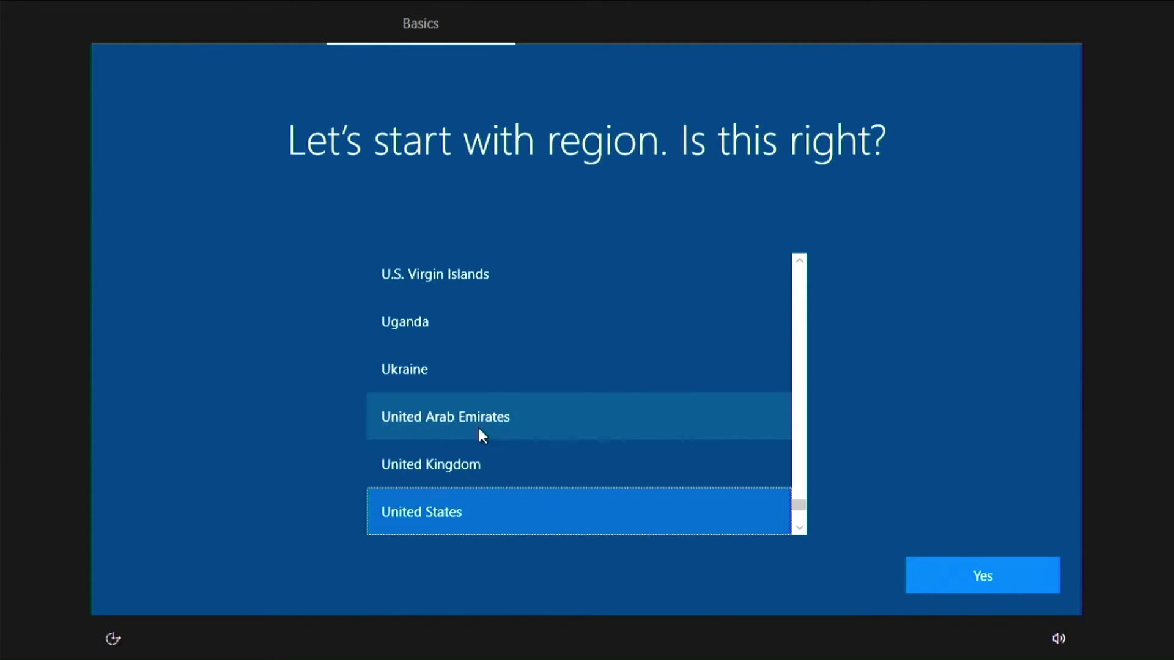
# - Confirm United States as region and US as keyboard layout, skipping a second layout
pyautogui.scroll(1, 521, 373)
pyautogui.scroll(-2, 505, 399)
pyautogui.scroll(-2, 498, 401)
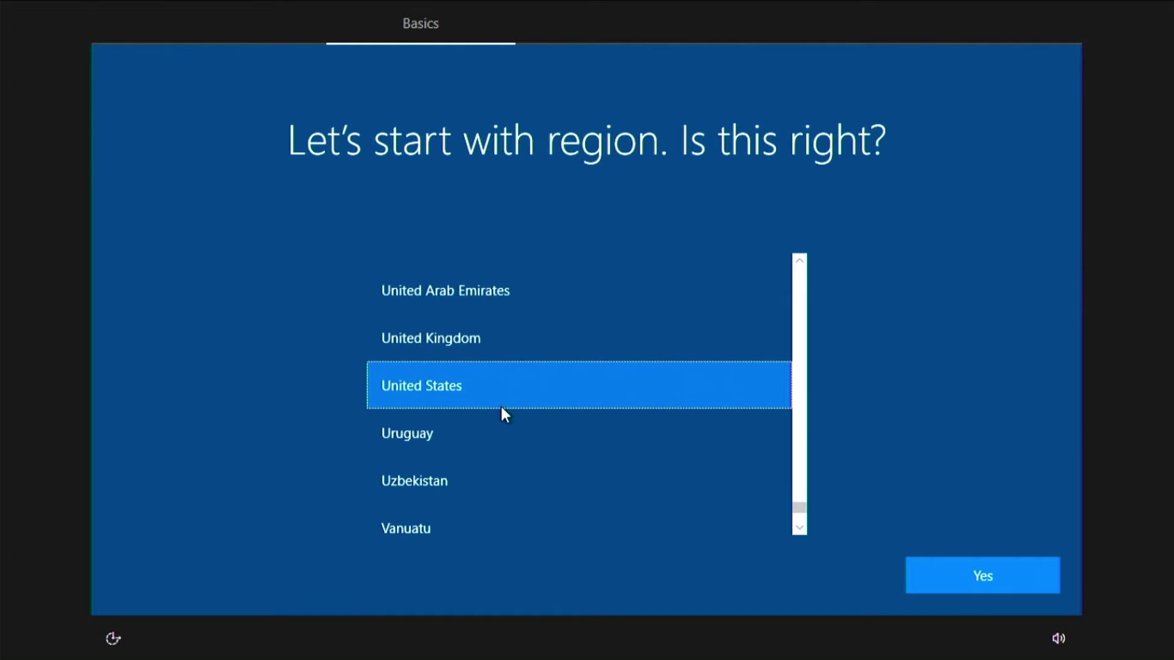
pyautogui.click(965, 588)
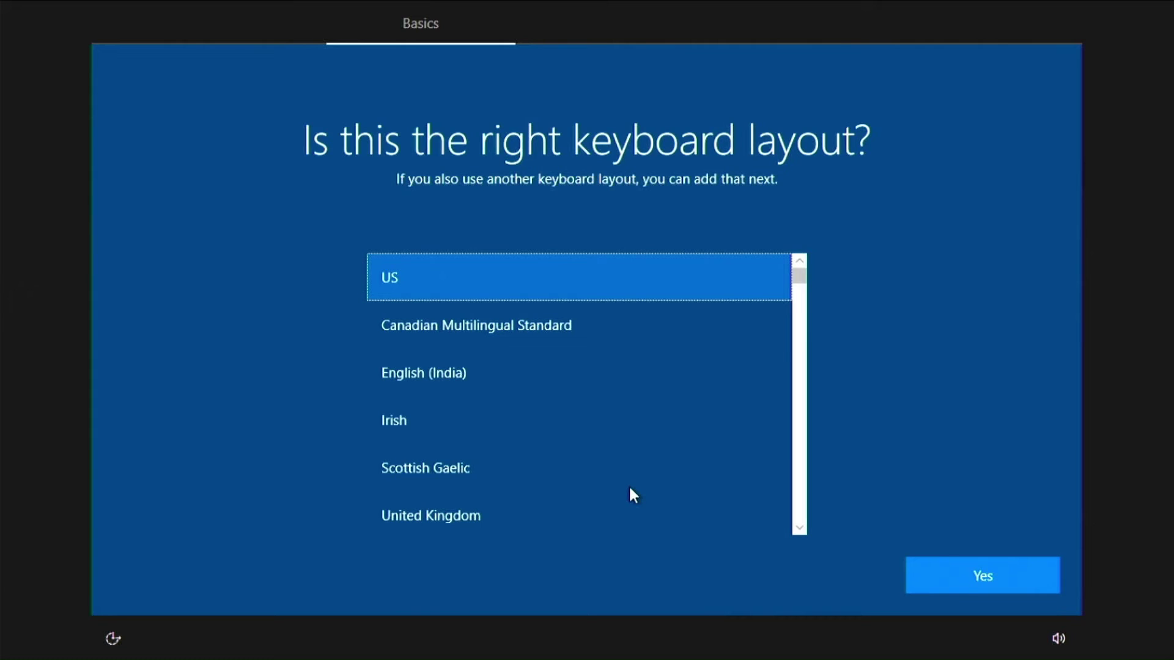
pyautogui.scroll(-2, 605, 435)
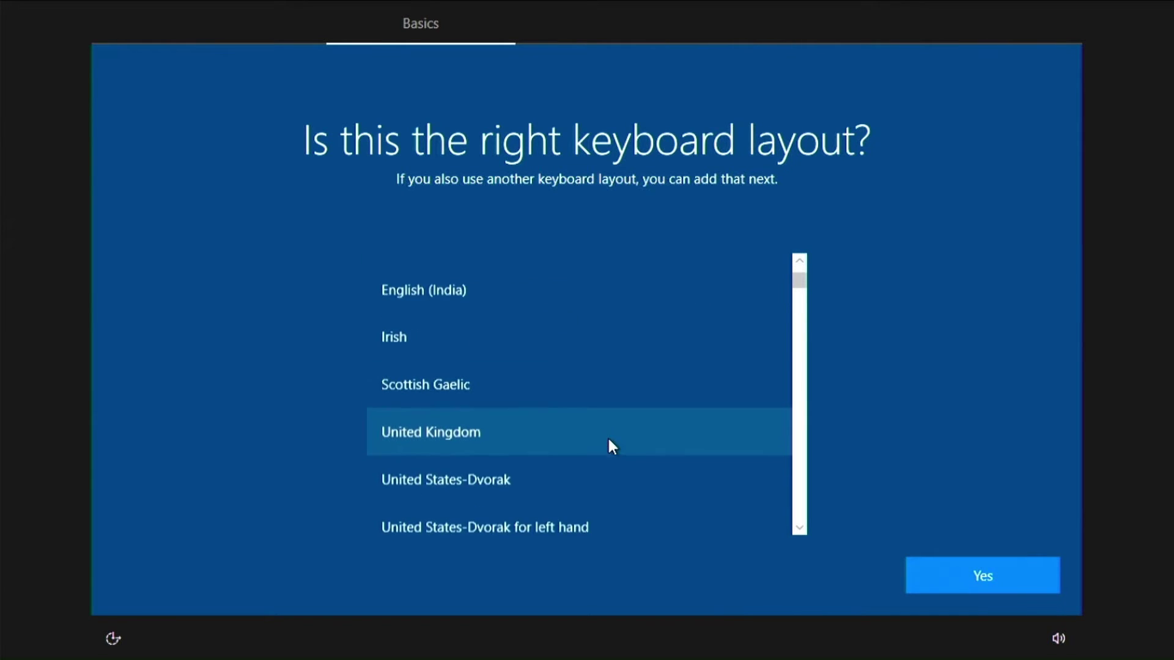
pyautogui.scroll(2, 604, 445)
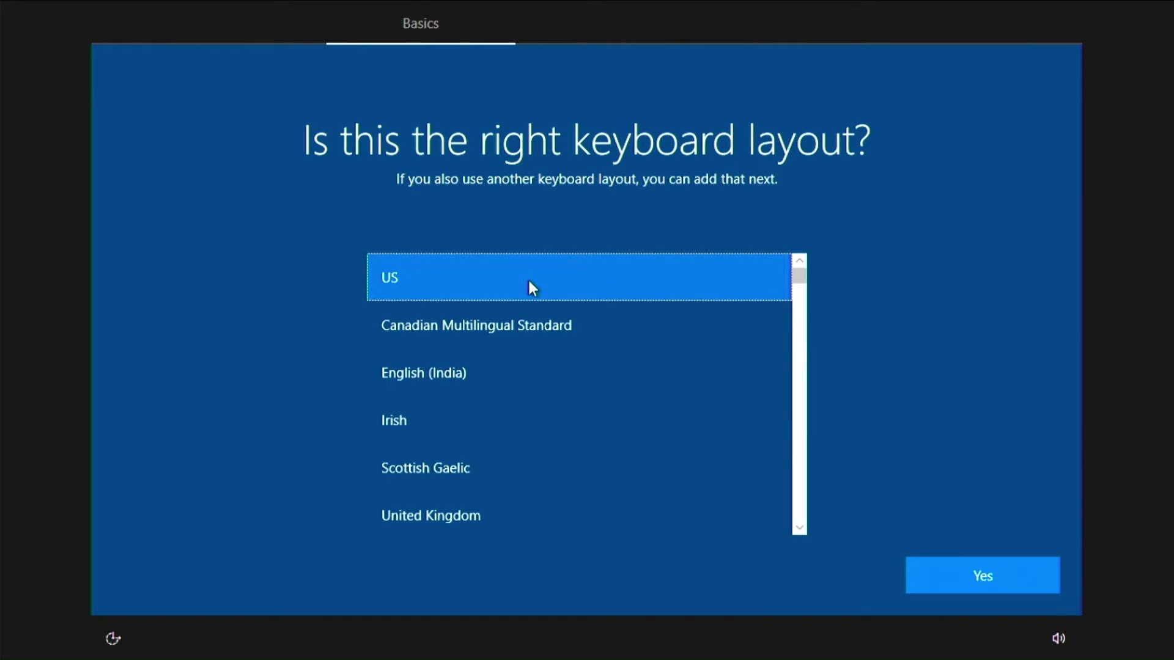
pyautogui.click(1002, 575)
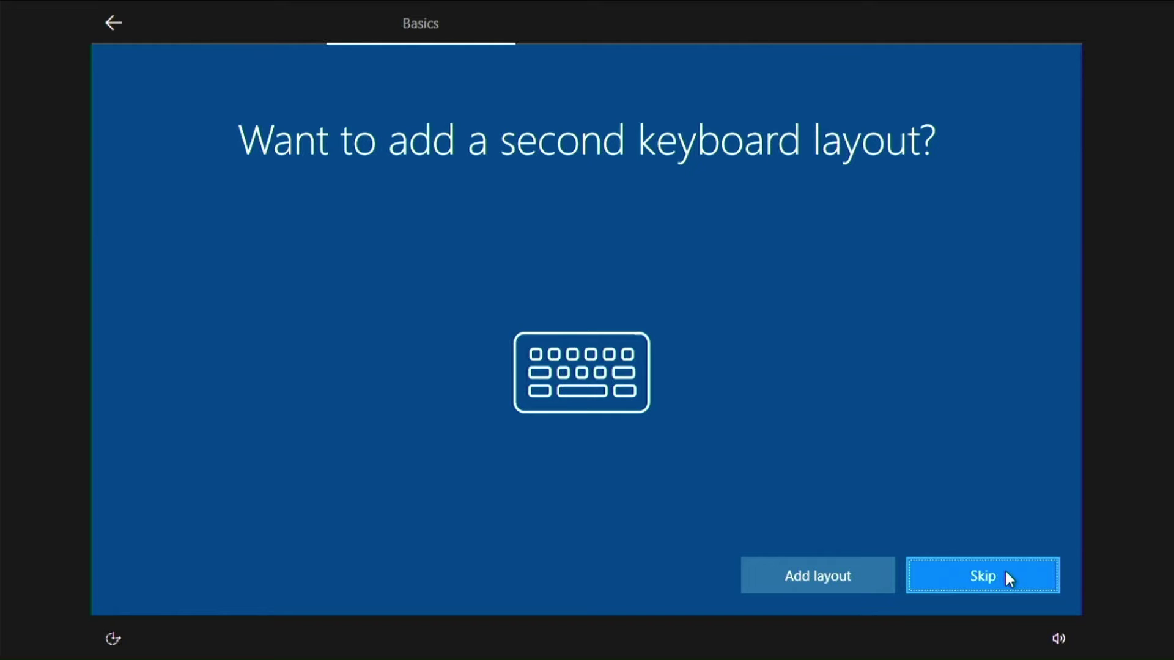
pyautogui.click(1010, 578)
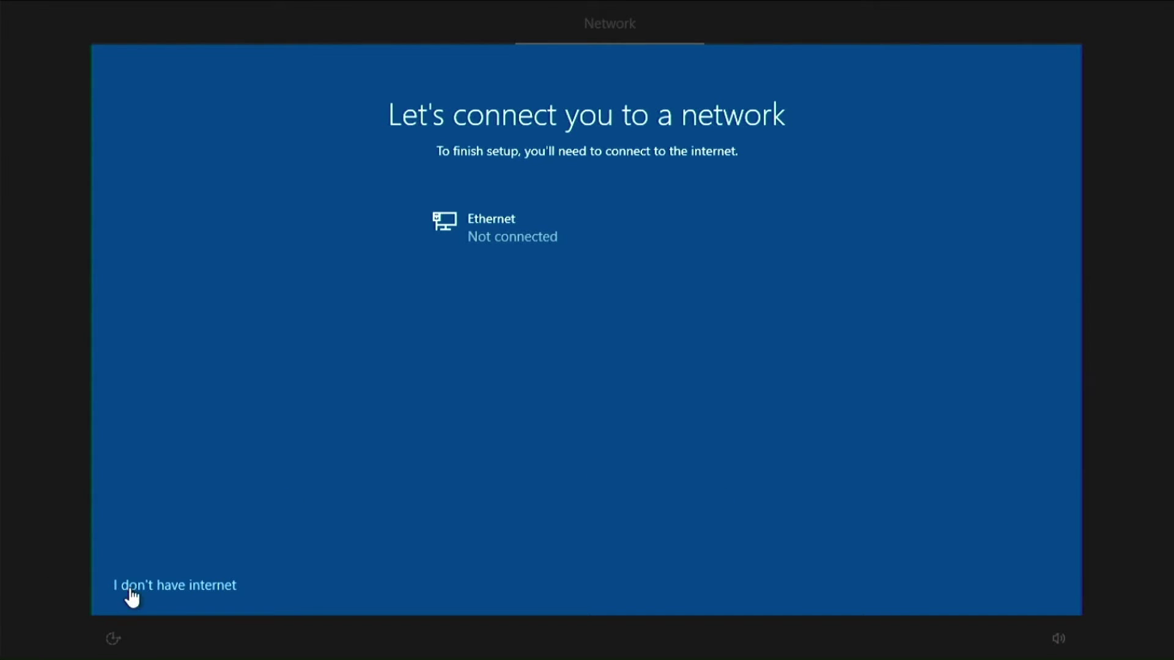
# - Continue offline with limited setup and create a local account with a user name and blank password
pyautogui.click(150, 587)
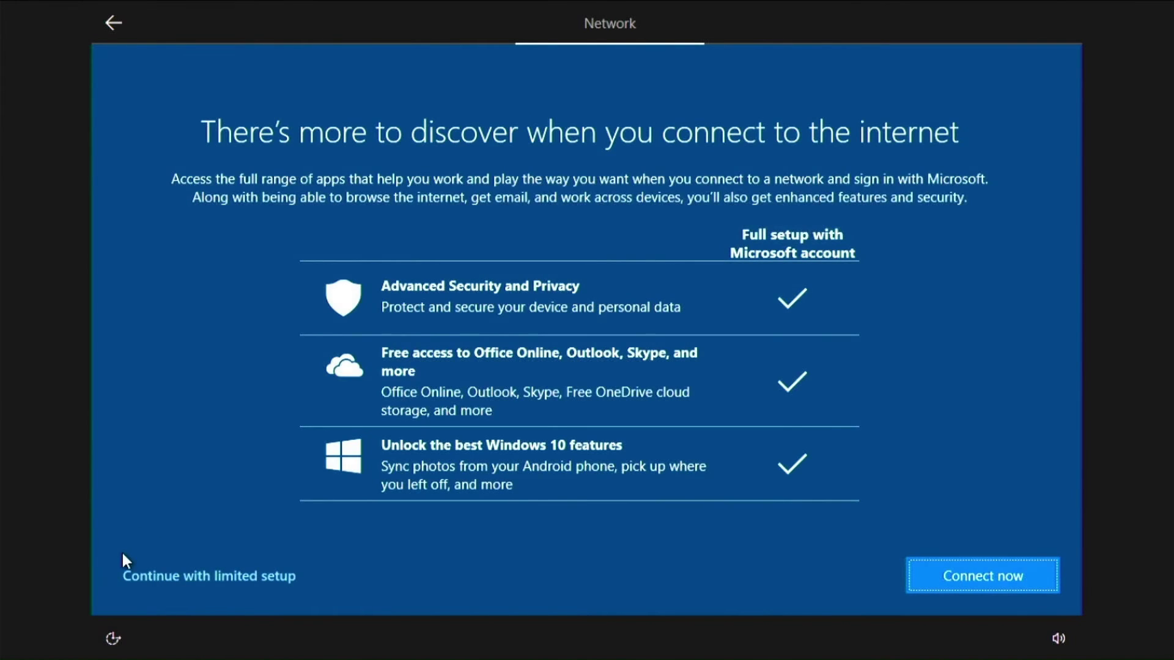
pyautogui.click(190, 579)
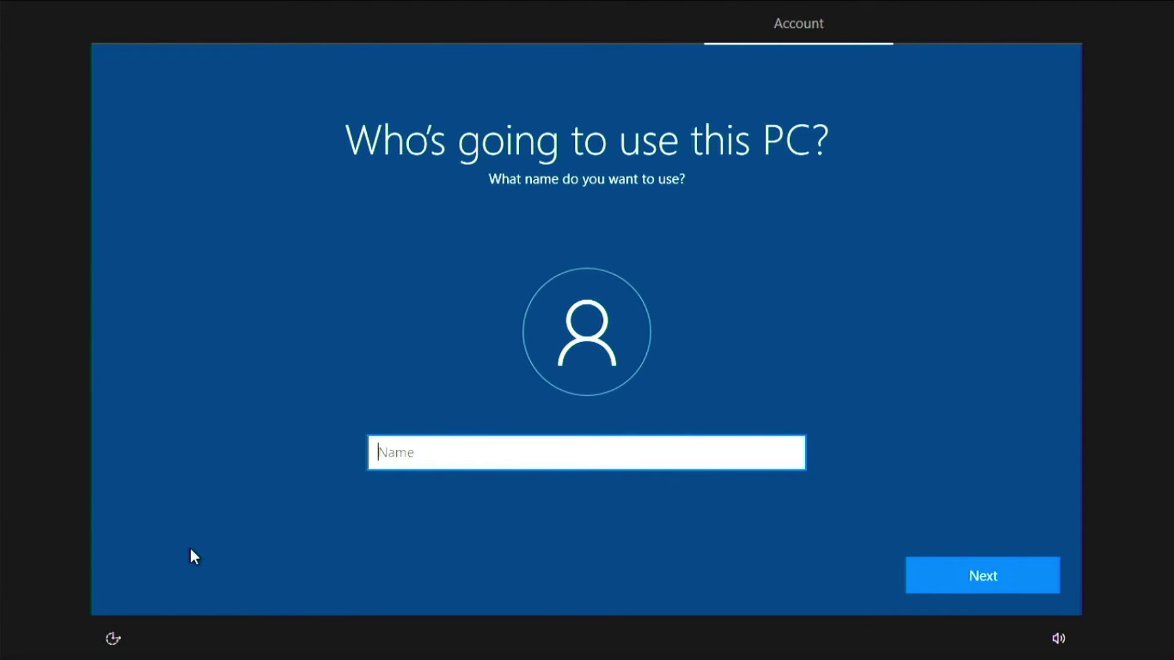
pyautogui.write('QE')
pyautogui.click(1033, 581)
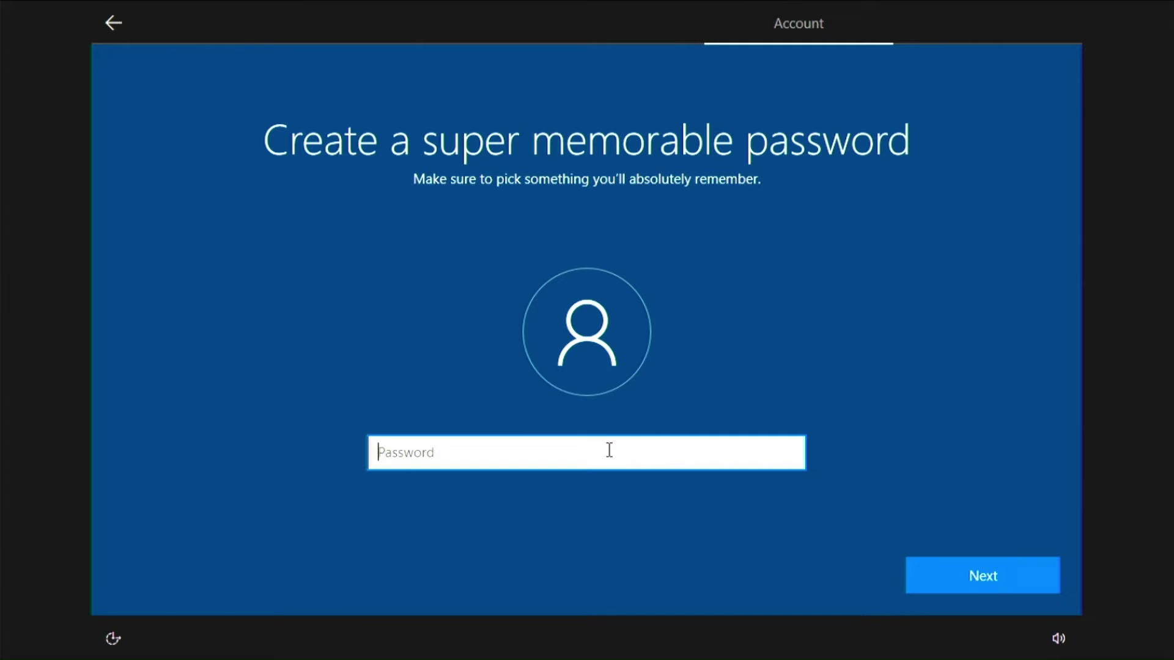
pyautogui.click(943, 584)
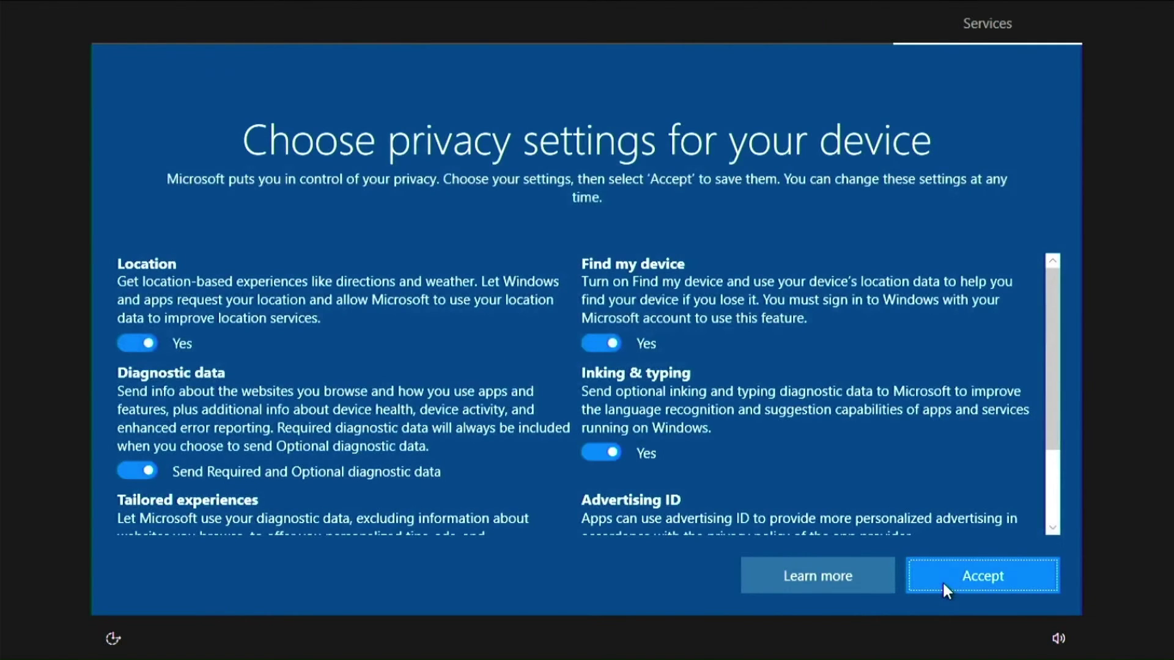
# - Turn off Location, Find my device and Inking & typing, and limit diagnostic data to required only
pyautogui.click(135, 343)
pyautogui.click(601, 342)
pyautogui.click(599, 435)
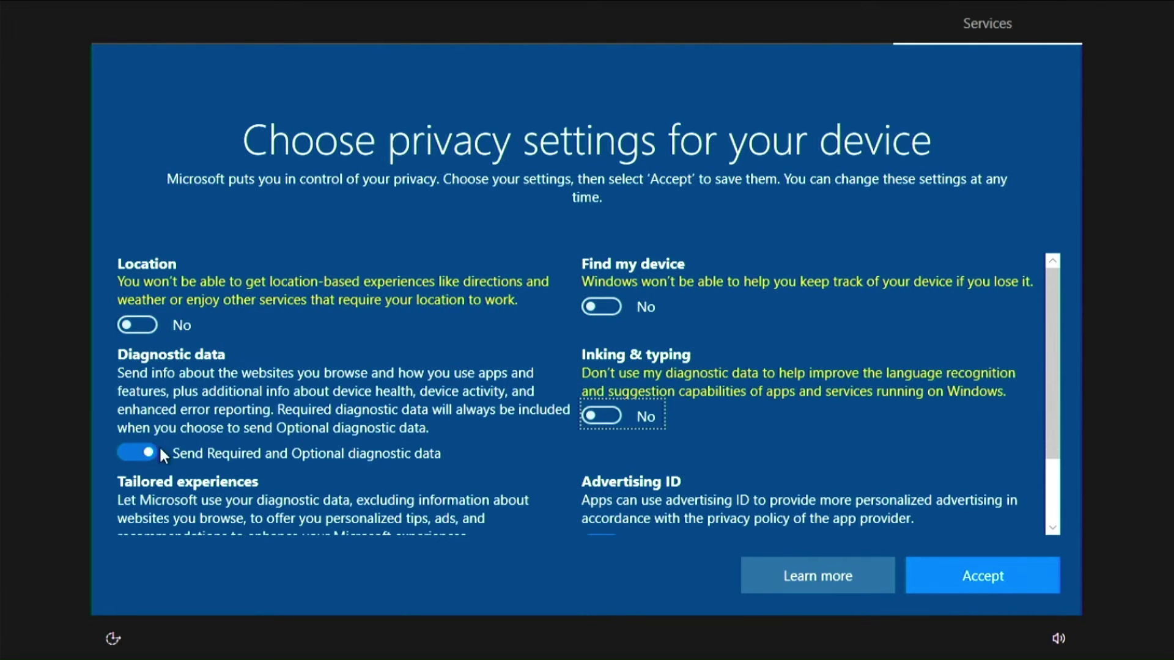
pyautogui.click(140, 453)
# - Turn off Advertising ID and Tailored experiences, then accept the privacy settings
pyautogui.scroll(-2, 575, 470)
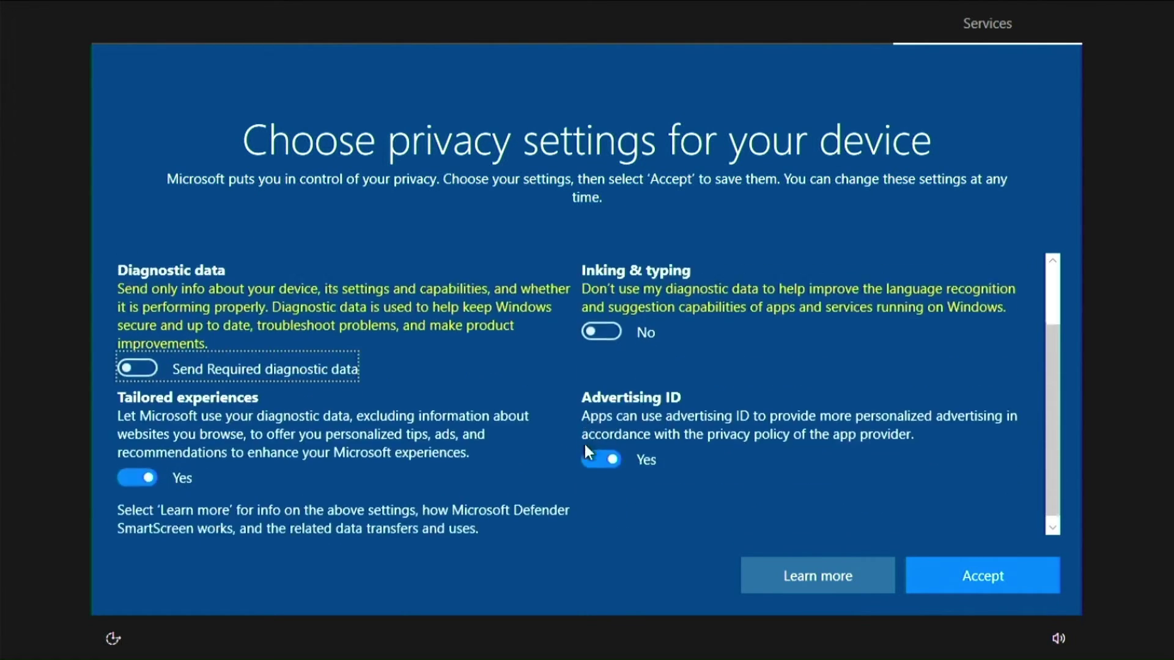
pyautogui.click(588, 460)
pyautogui.click(129, 477)
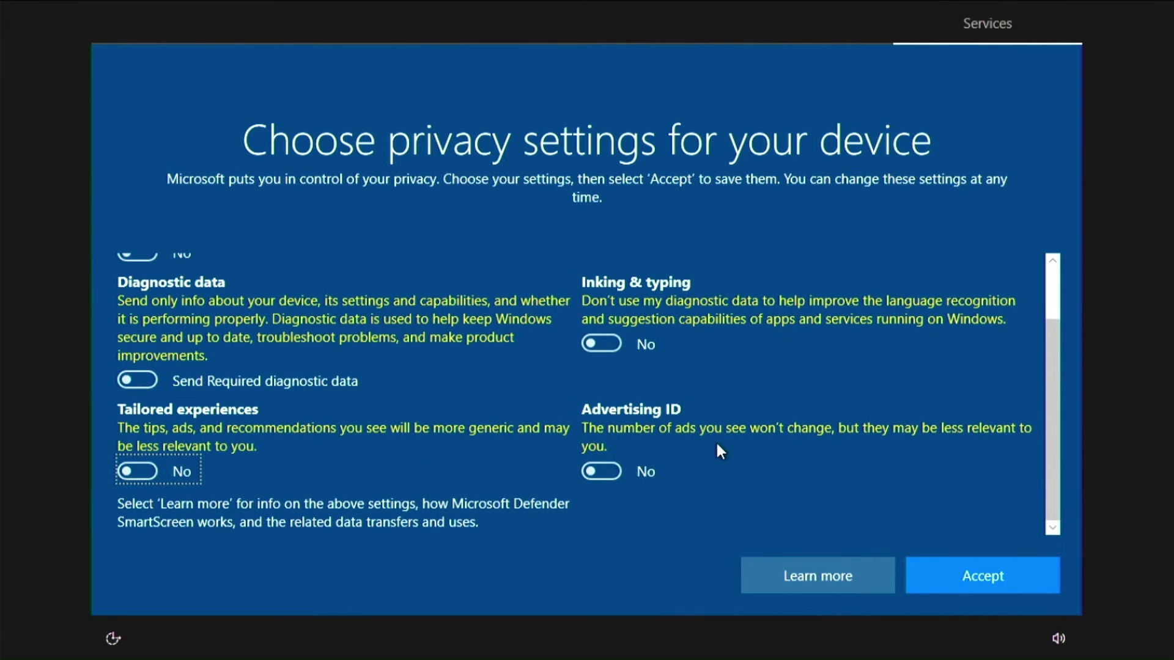
pyautogui.scroll(2, 747, 438)
pyautogui.scroll(-2, 748, 438)
pyautogui.scroll(2, 776, 466)
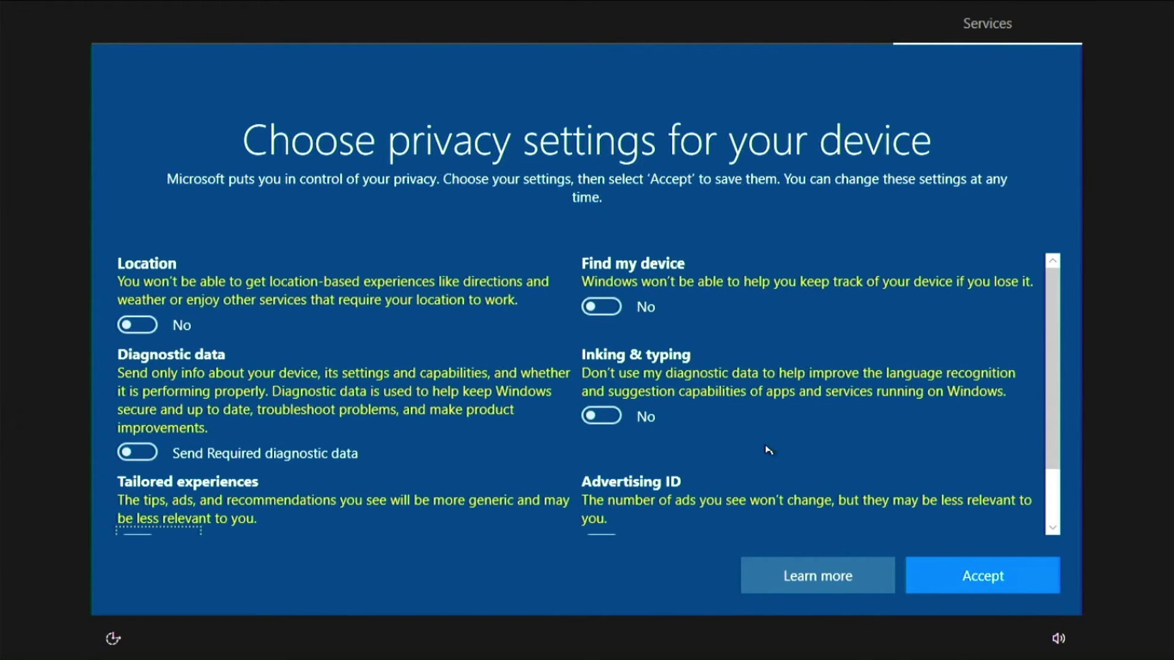
pyautogui.click(945, 572)
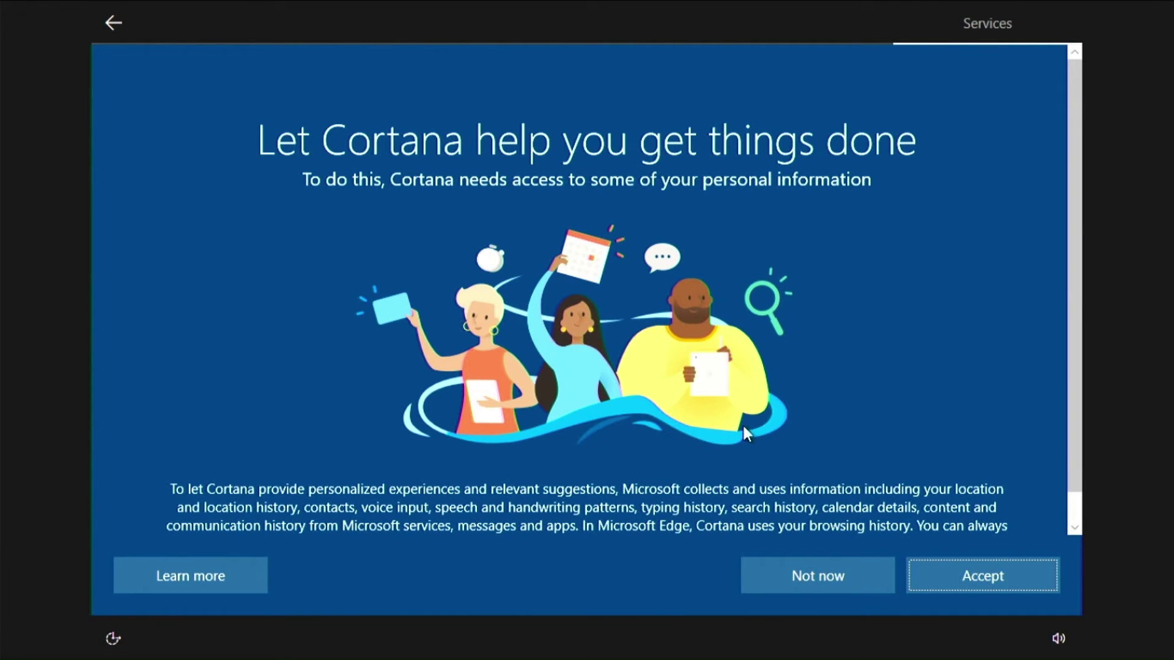
pyautogui.scroll(-2, 740, 433)
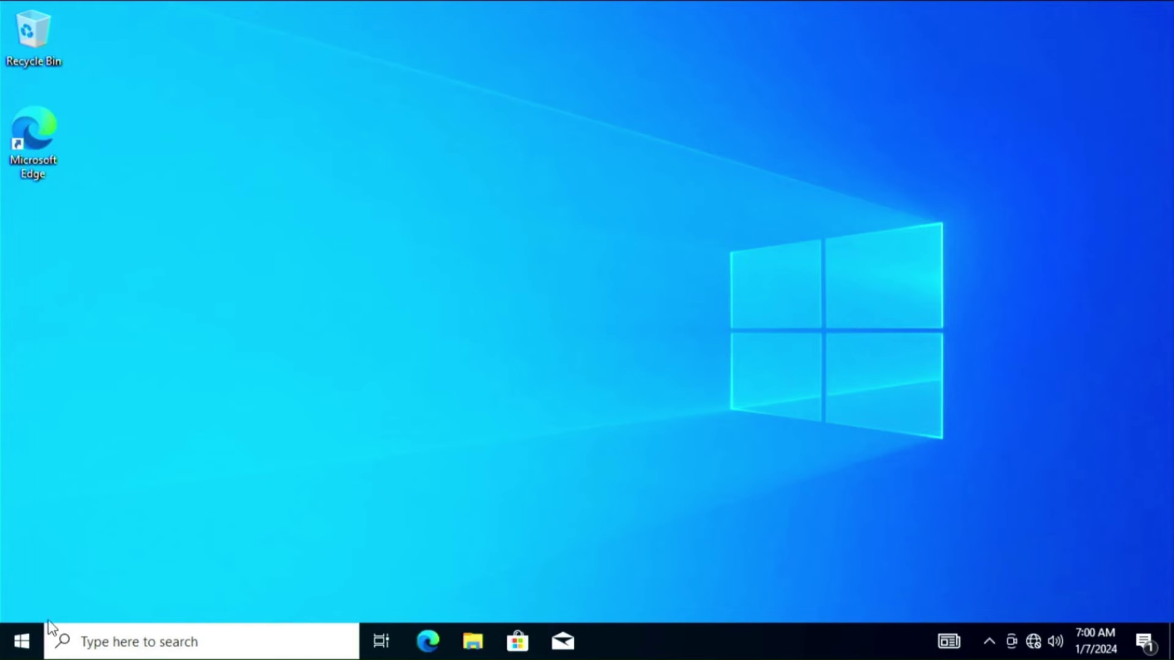
# - Open Windows Settings from the Start menu and move its window toward the screen centre
pyautogui.click(31, 643)
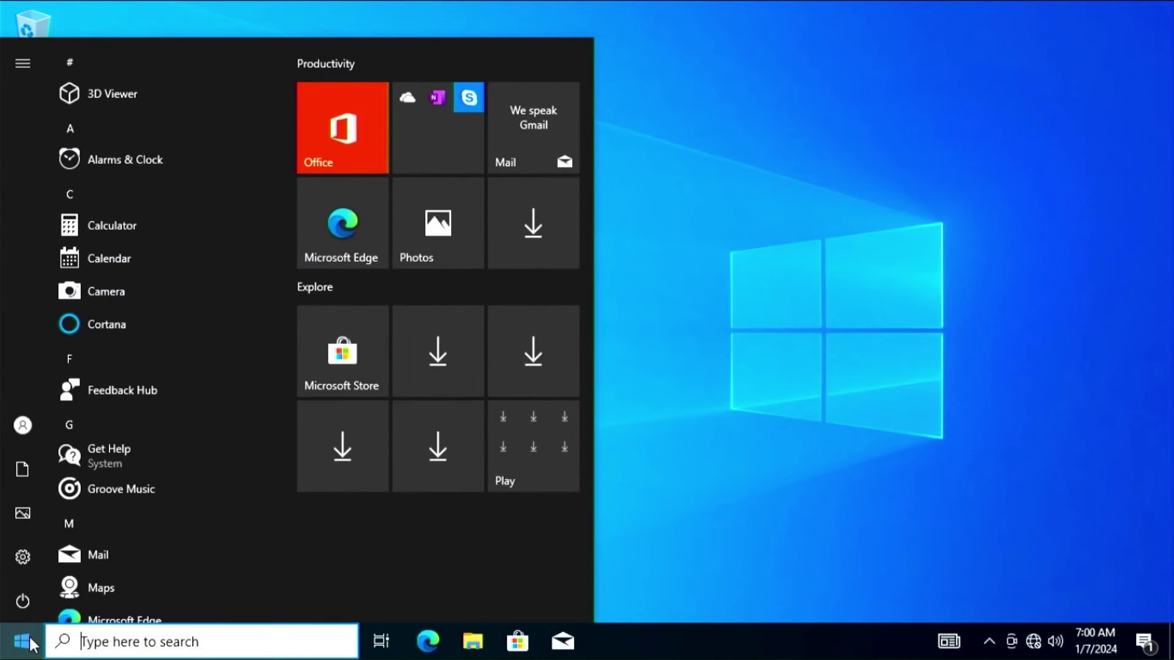
pyautogui.click(22, 557)
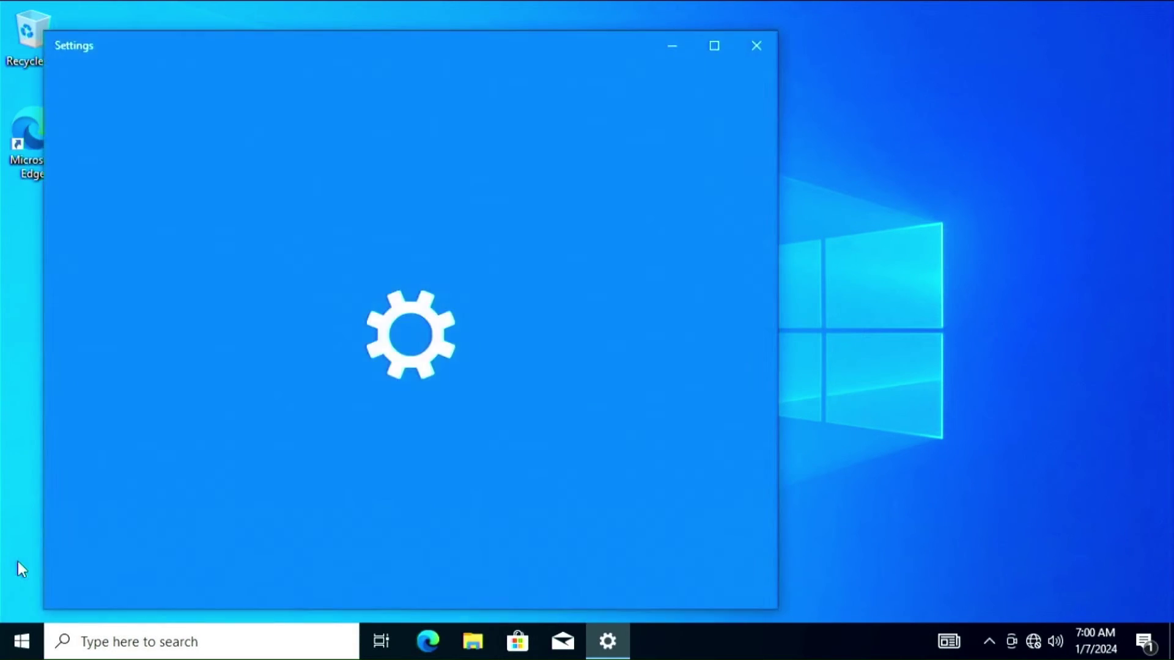
pyautogui.moveTo(369, 35); pyautogui.dragTo(574, 45)
pyautogui.scroll(-6, 728, 341)
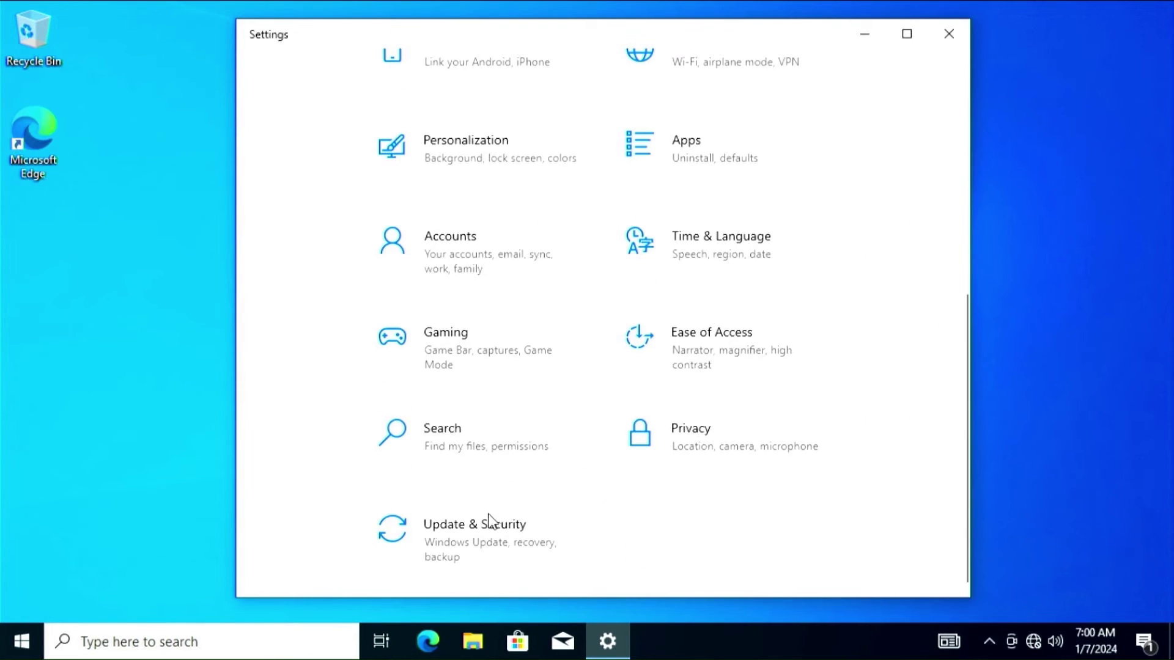
pyautogui.scroll(6, 728, 343)
# - In System settings, view the display resolution list without changing it
pyautogui.click(514, 222)
pyautogui.scroll(-6, 762, 369)
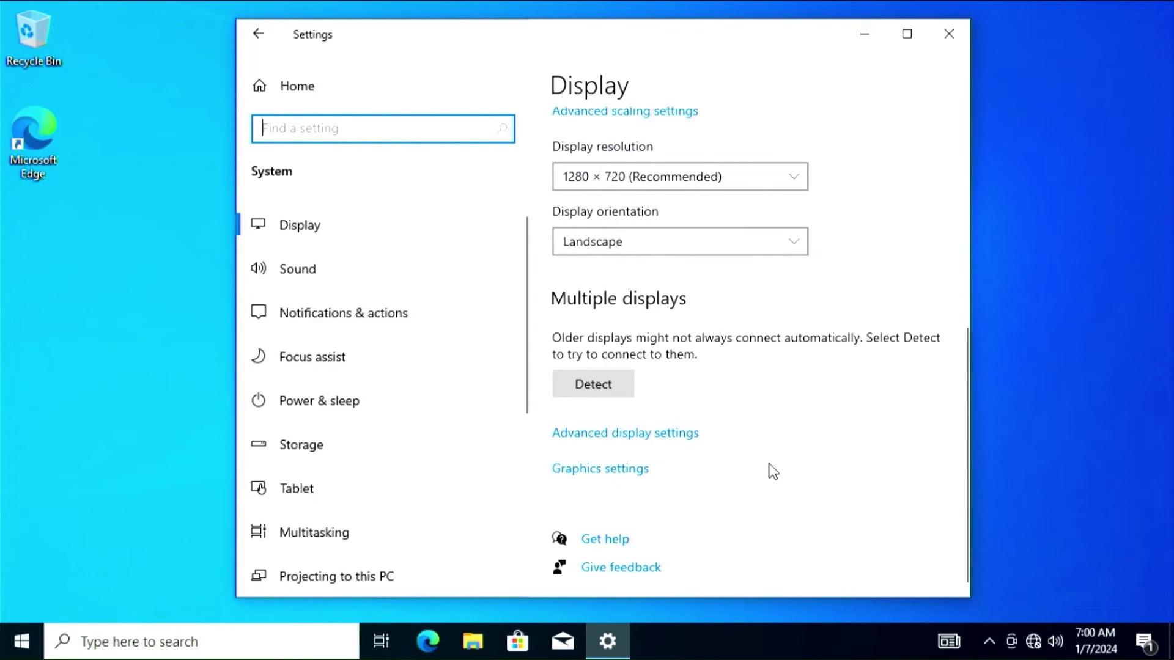
pyautogui.click(798, 180)
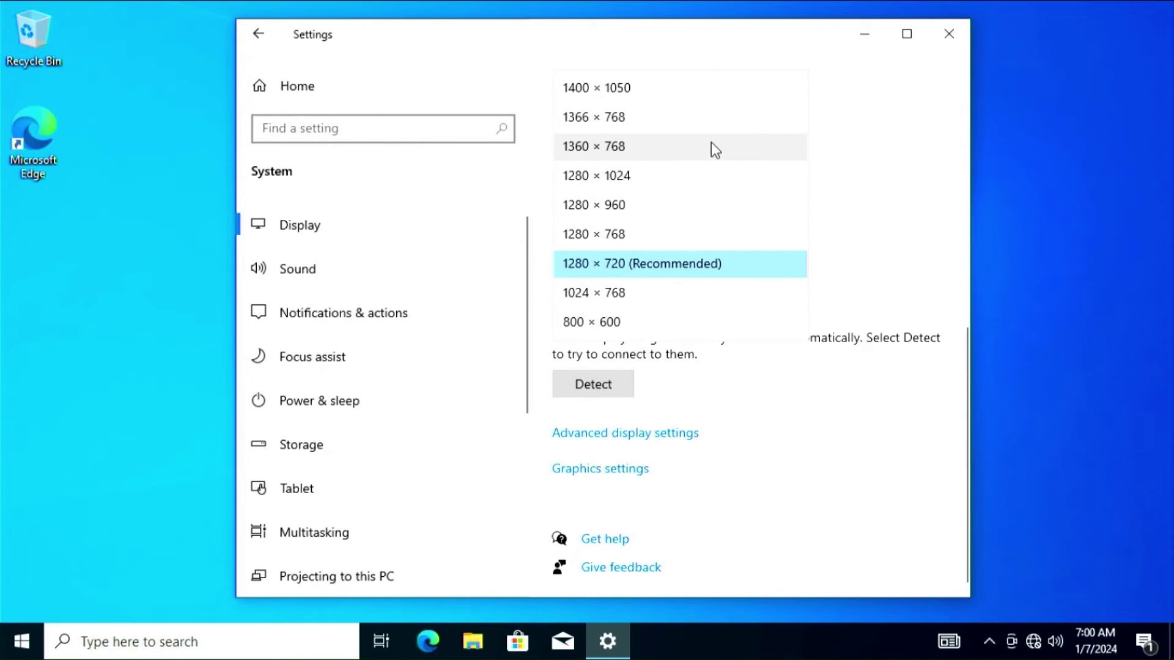
pyautogui.click(865, 228)
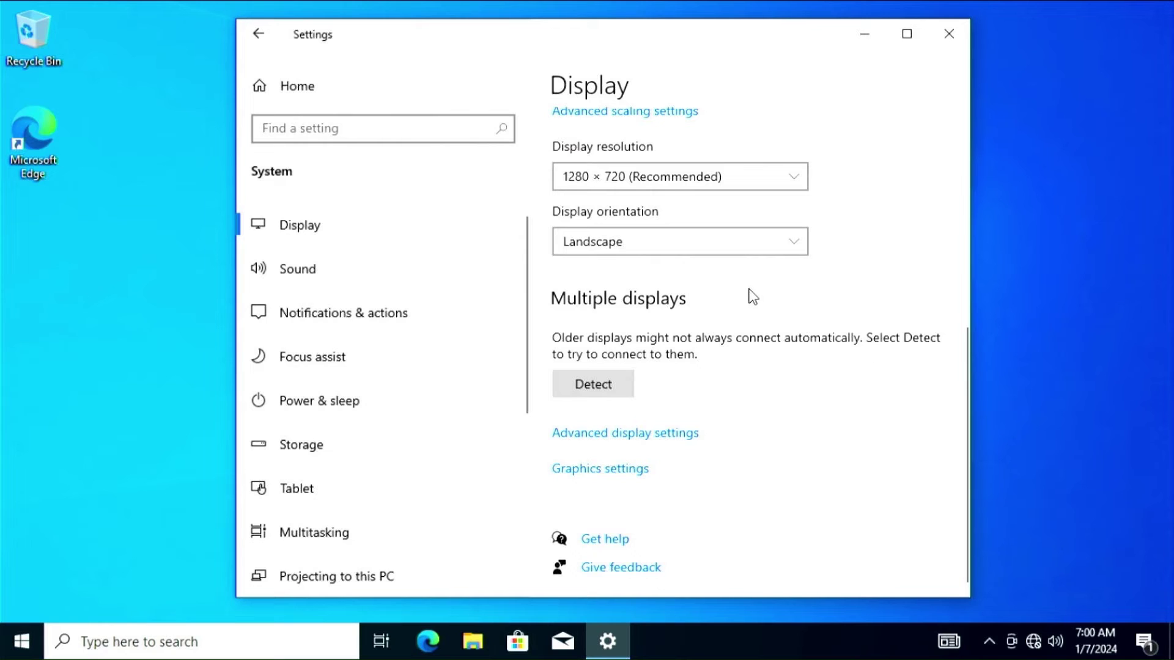
# - On the About page, highlight the Experience pack version and Windows version 22H2
pyautogui.scroll(-5, 414, 370)
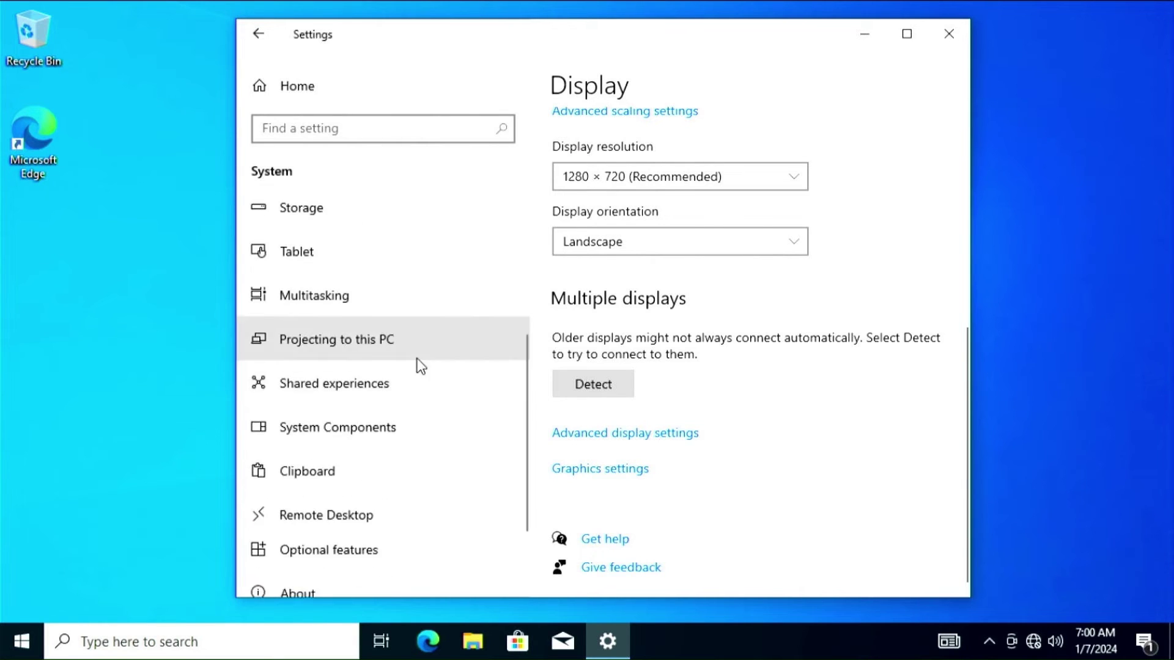
pyautogui.click(307, 499)
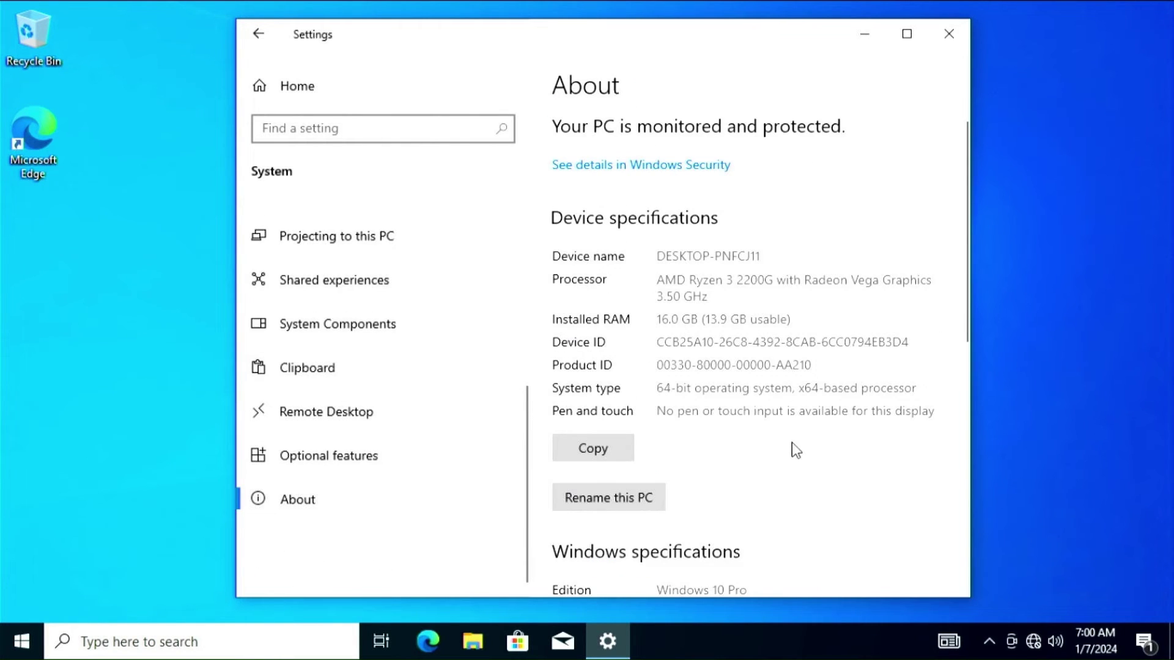
pyautogui.scroll(-5, 792, 444)
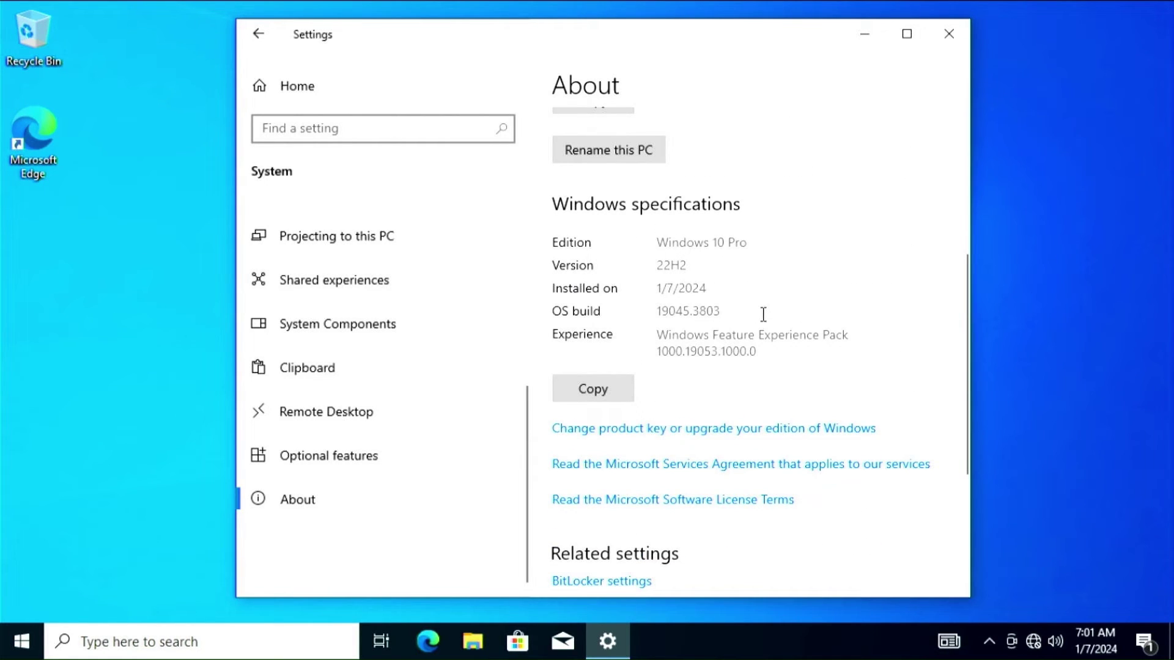
pyautogui.moveTo(763, 349); pyautogui.dragTo(649, 229)
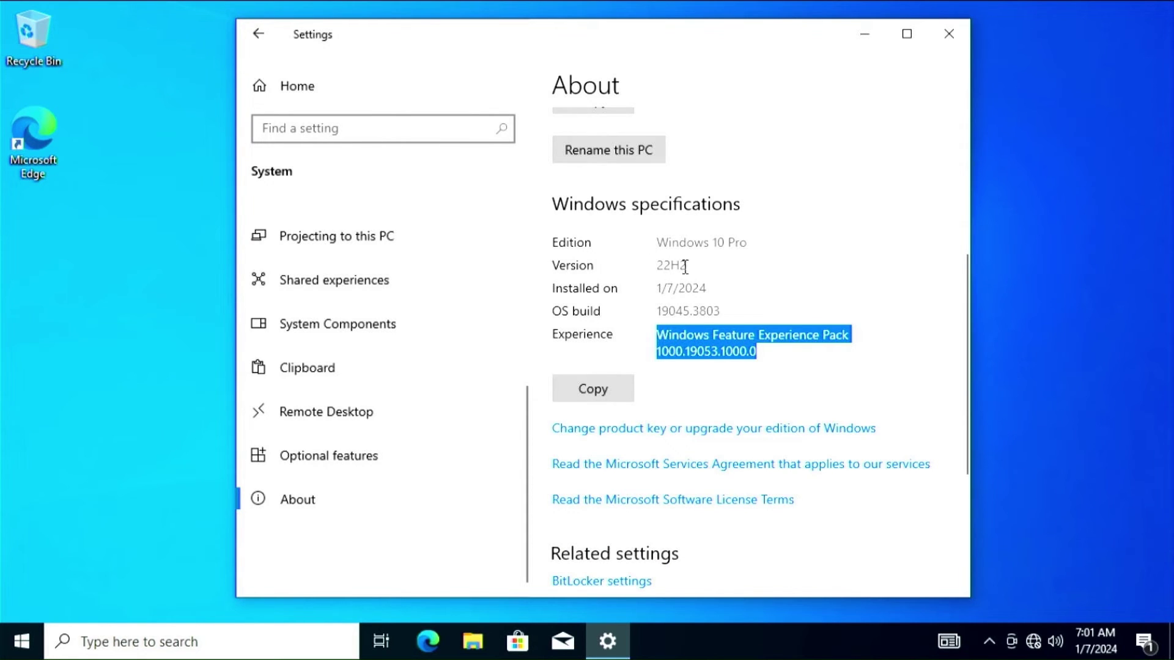
pyautogui.moveTo(686, 266); pyautogui.dragTo(651, 272)
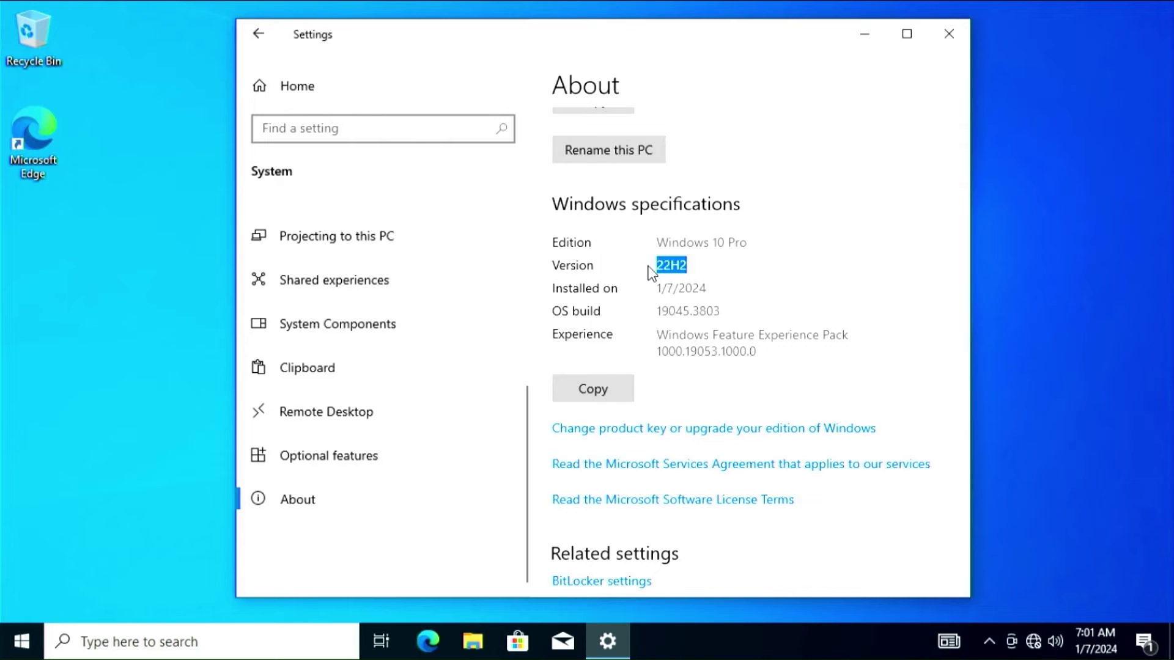
# - Close Settings and restart the computer from the Start menu's power options
pyautogui.click(963, 47)
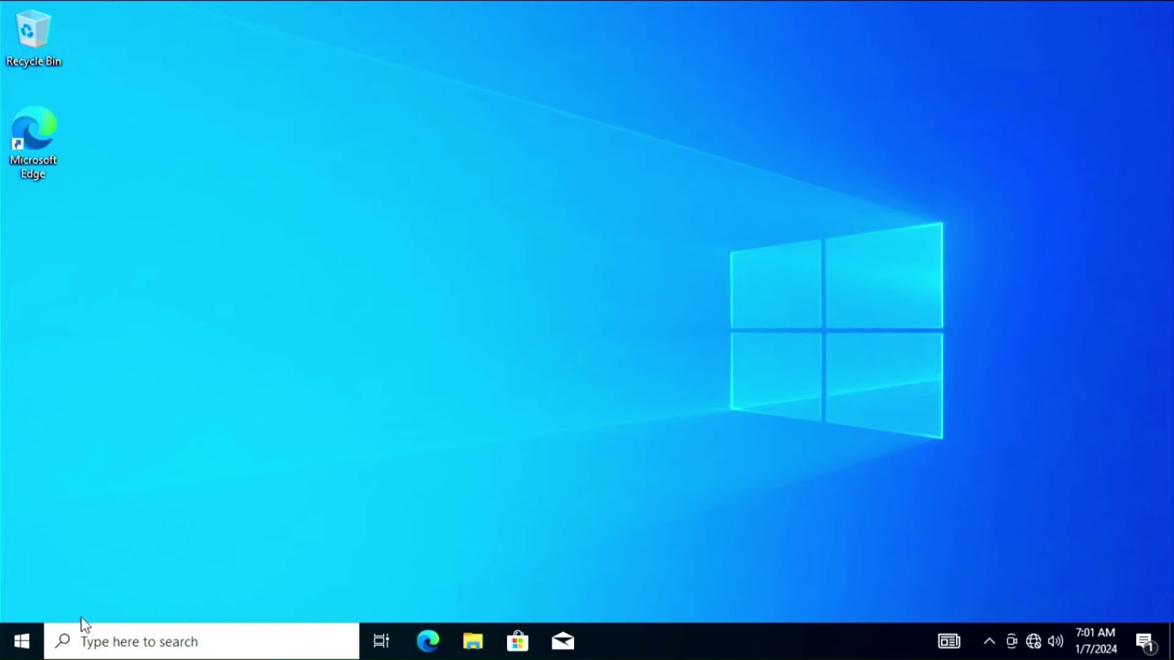
pyautogui.click(23, 644)
pyautogui.moveTo(25, 605)
pyautogui.click(24, 606)
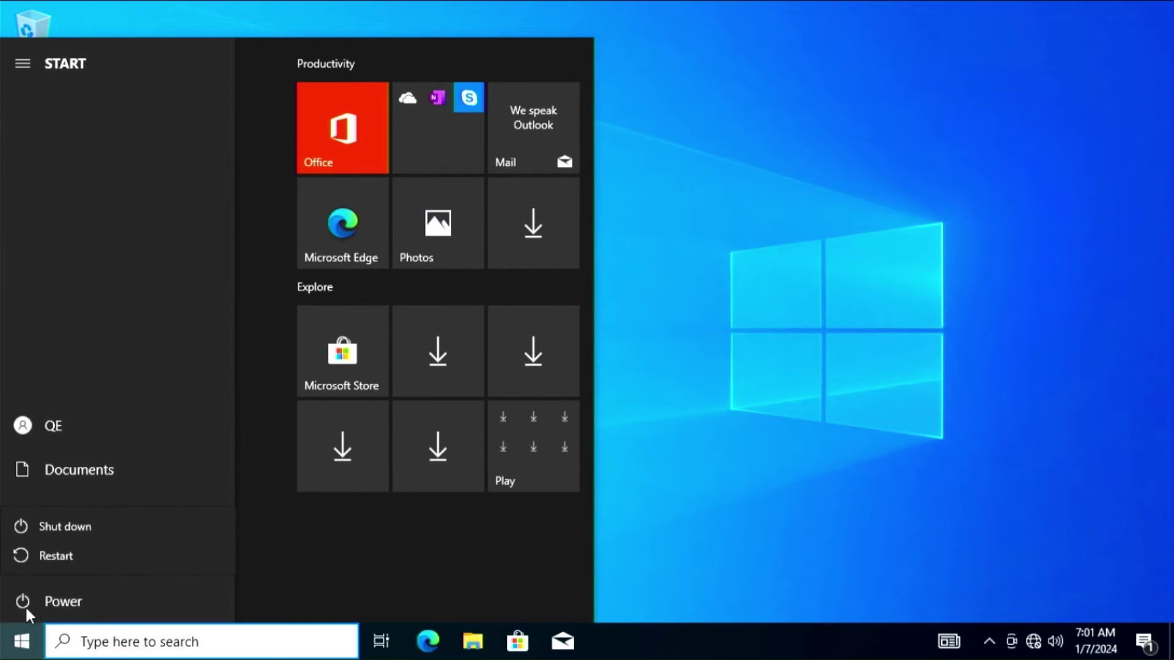
pyautogui.click(28, 555)
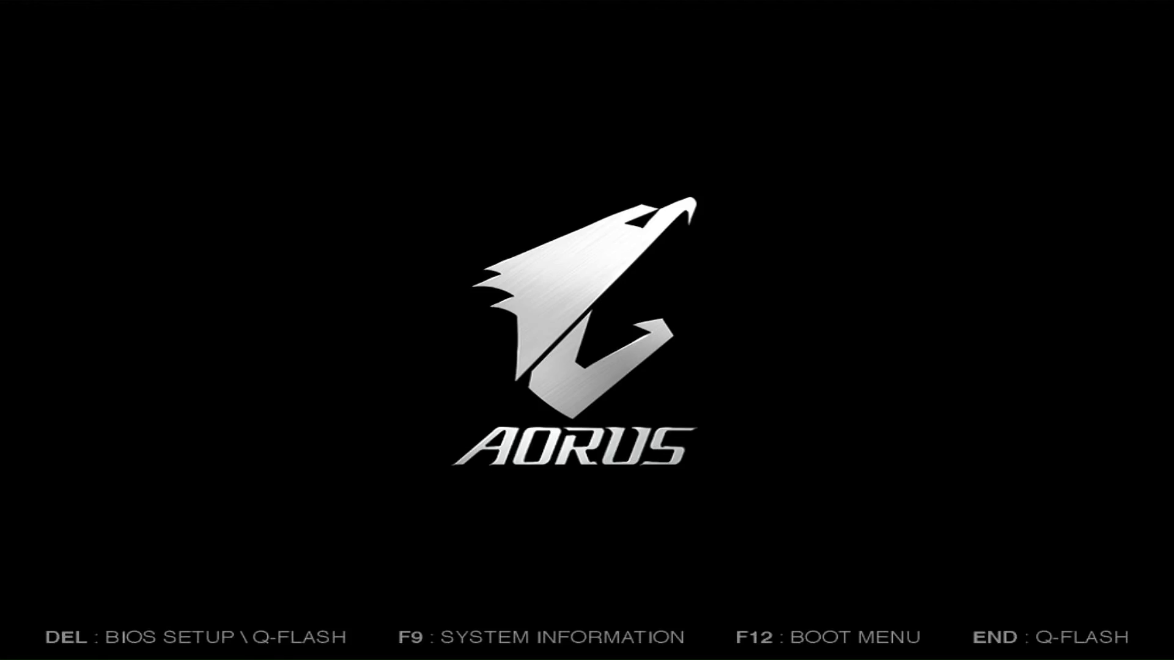
# - Boot from UEFI USB Partition 2 via F12 and select tiny11 23H2 x64.iso in Ventoy
pyautogui.press('F12')
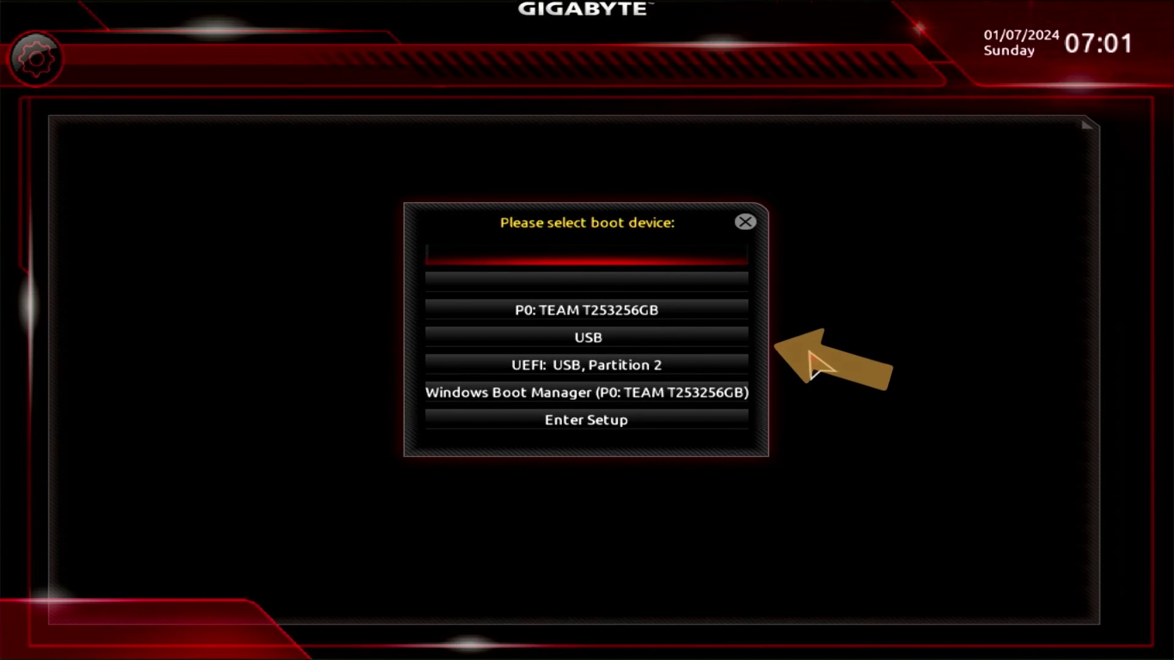
pyautogui.press('Down')
pyautogui.press('Down')
pyautogui.press('Down')
pyautogui.press('Down')
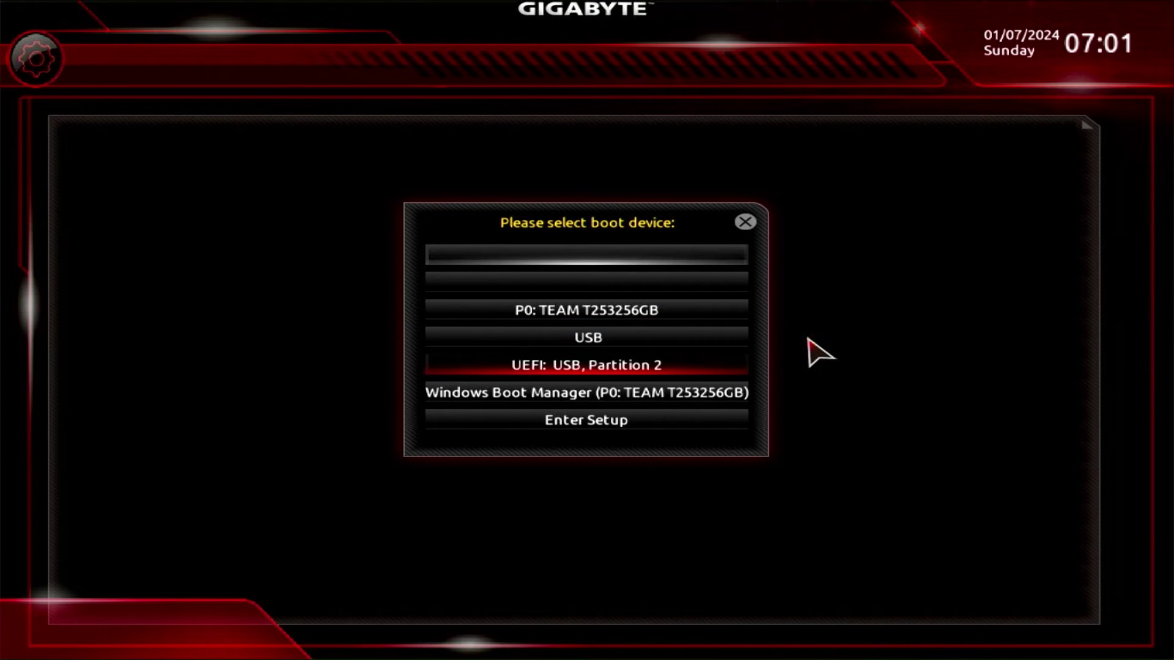
pyautogui.press('Return')
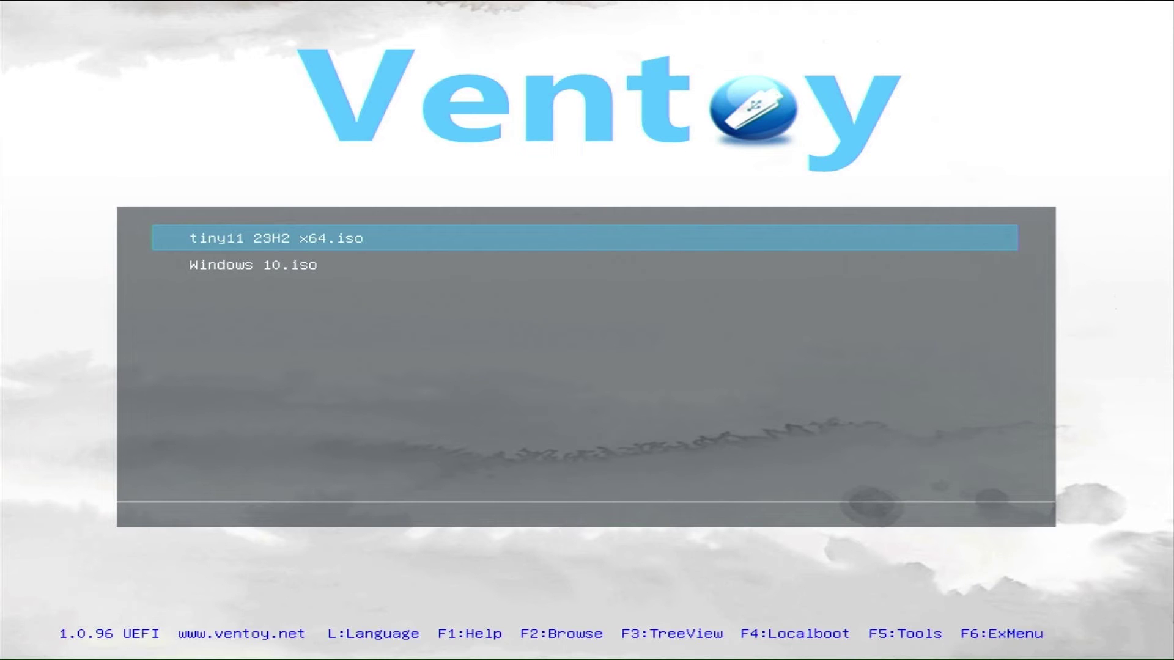
pyautogui.press('Down')
pyautogui.press('Up')
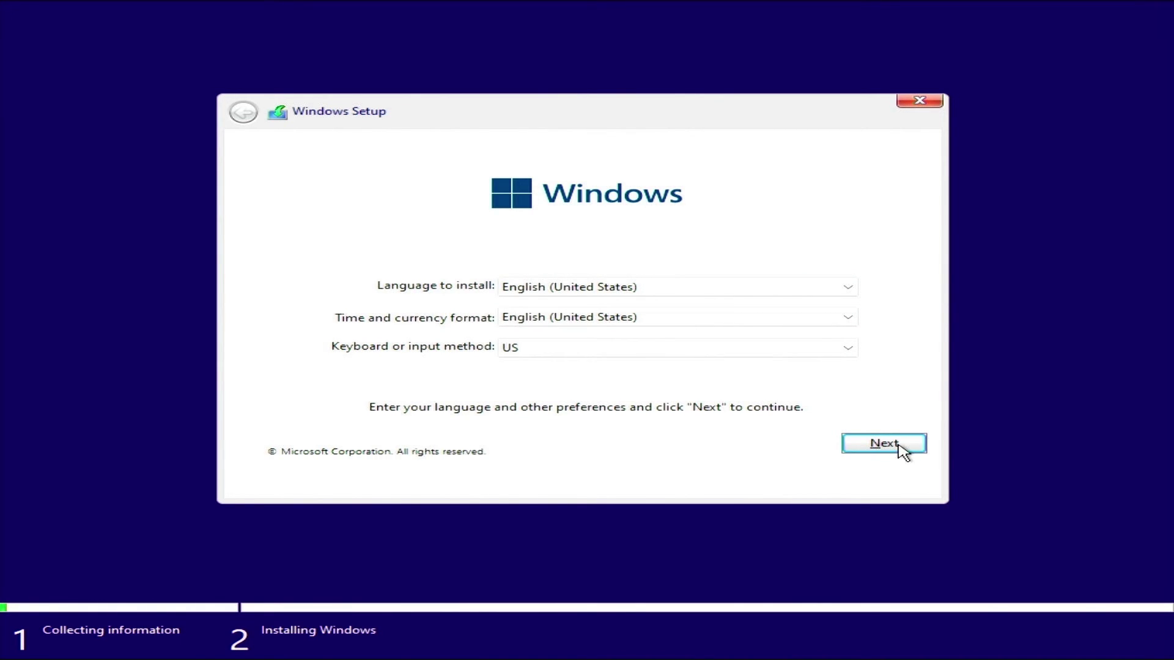
# - Accept the tiny11 license terms and install onto Drive 0's 119.1 GB unallocated space
pyautogui.click(903, 452)
pyautogui.click(676, 446)
pyautogui.click(876, 480)
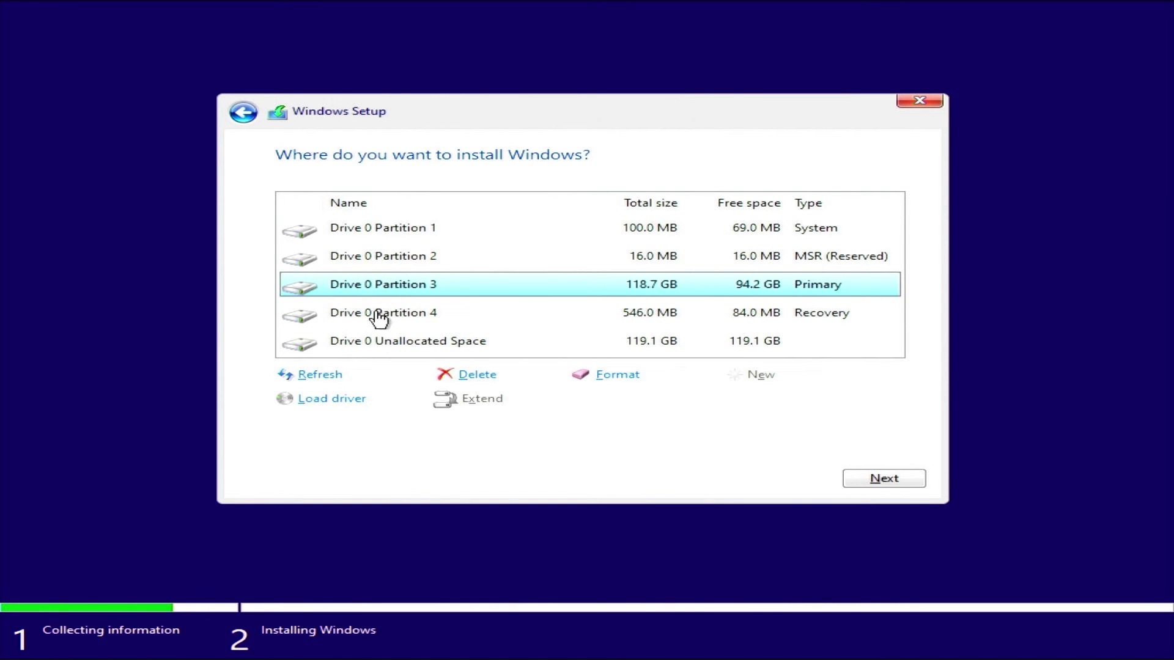
pyautogui.click(338, 350)
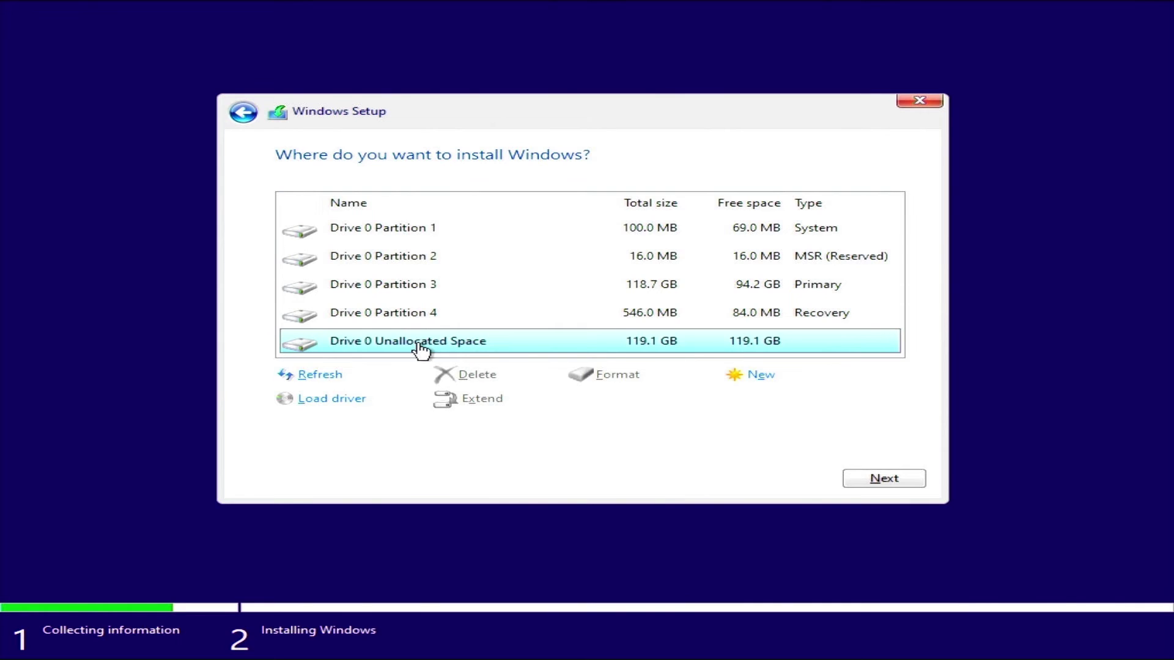
pyautogui.click(862, 482)
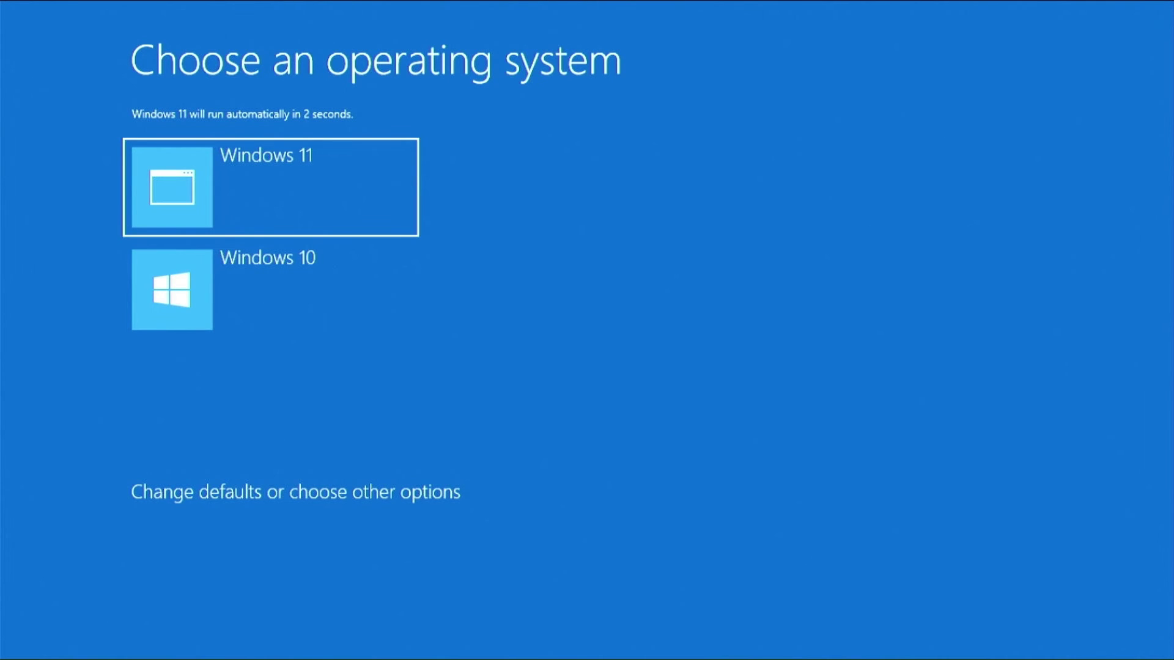
# - Select Windows 11 in the Windows Boot Manager's operating system list
pyautogui.press('Down')
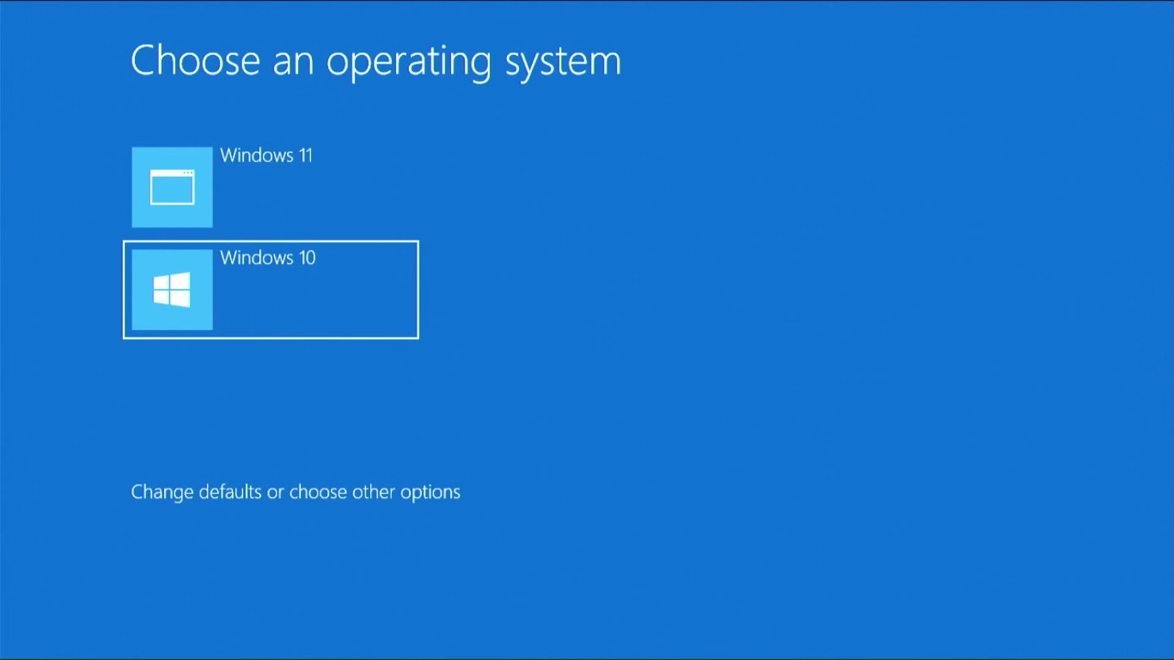
pyautogui.press('Up')
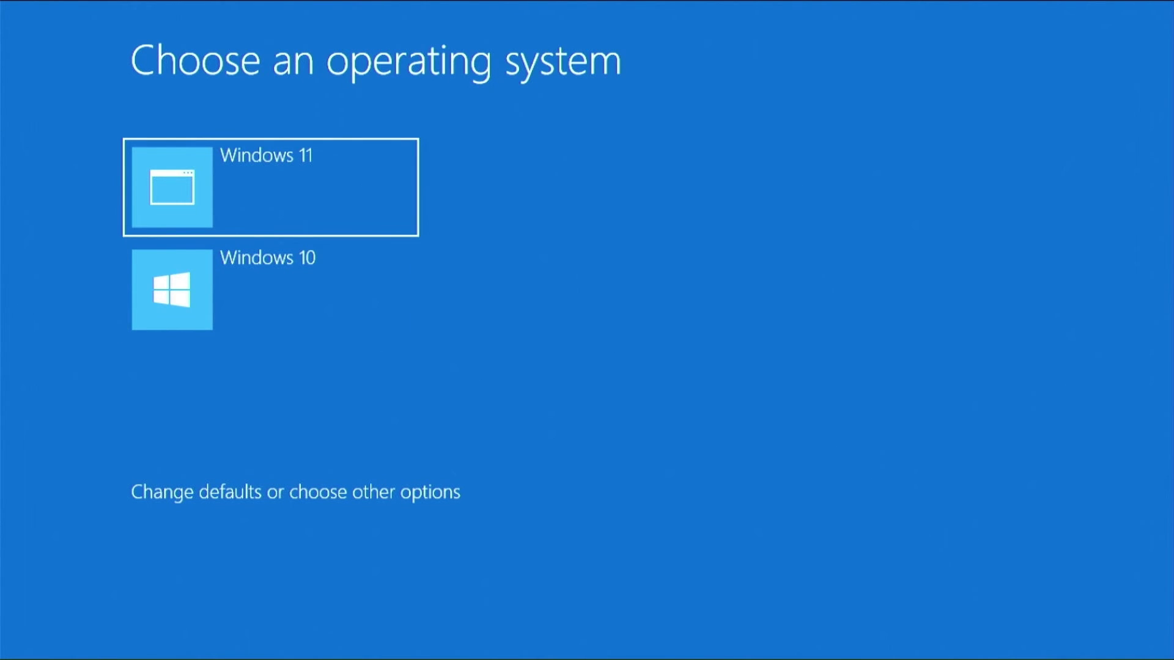
pyautogui.press('Down')
pyautogui.press('Up')
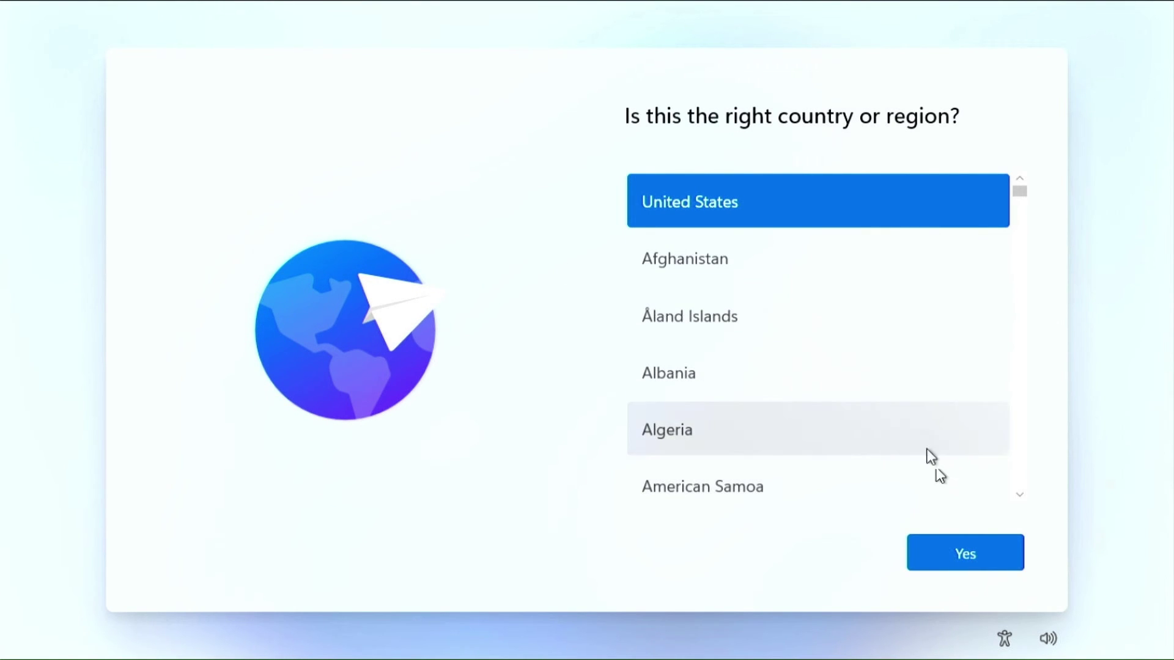
# - Confirm United States as the region and the US keyboard layout, then skip connecting to a network
pyautogui.click(978, 557)
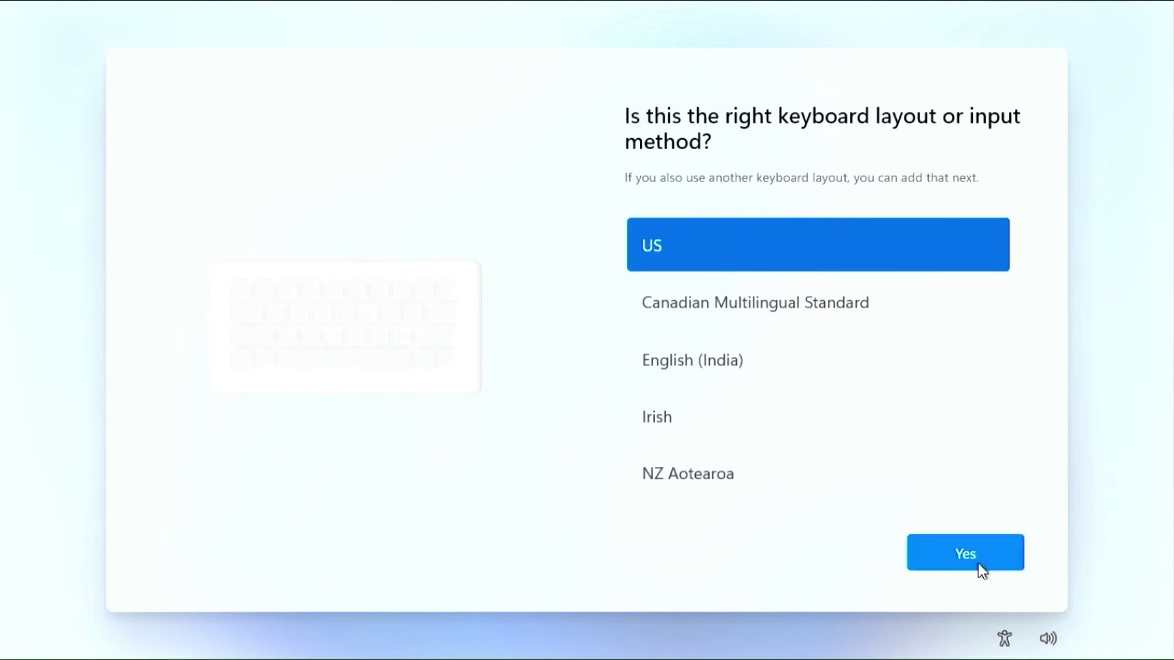
pyautogui.click(978, 564)
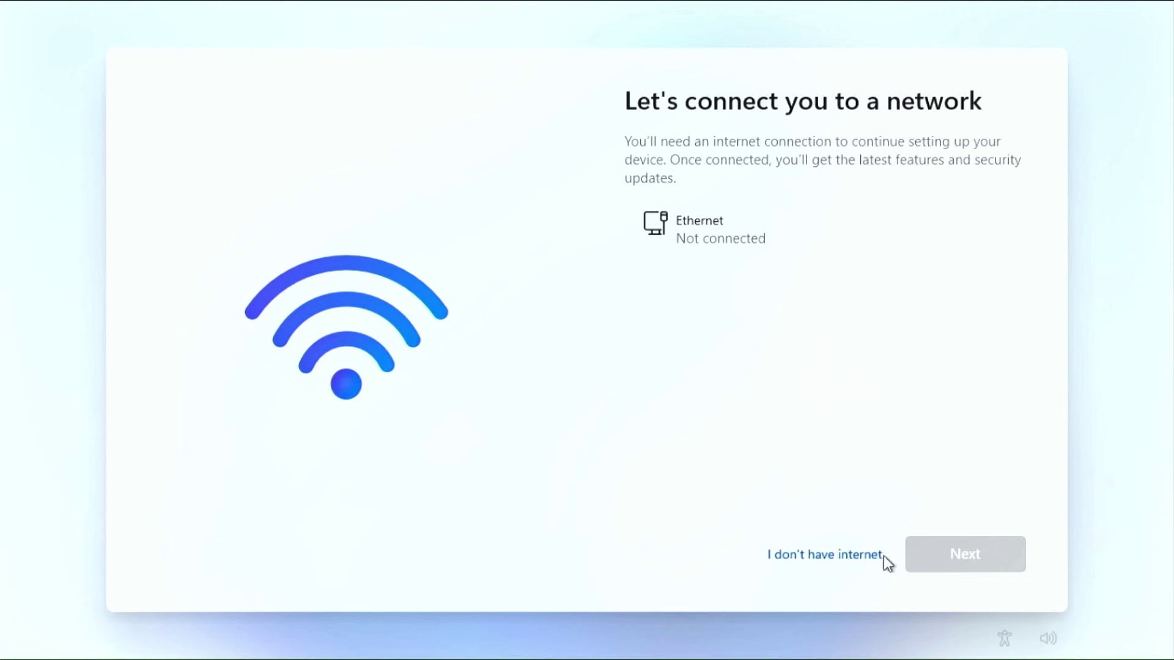
pyautogui.click(867, 558)
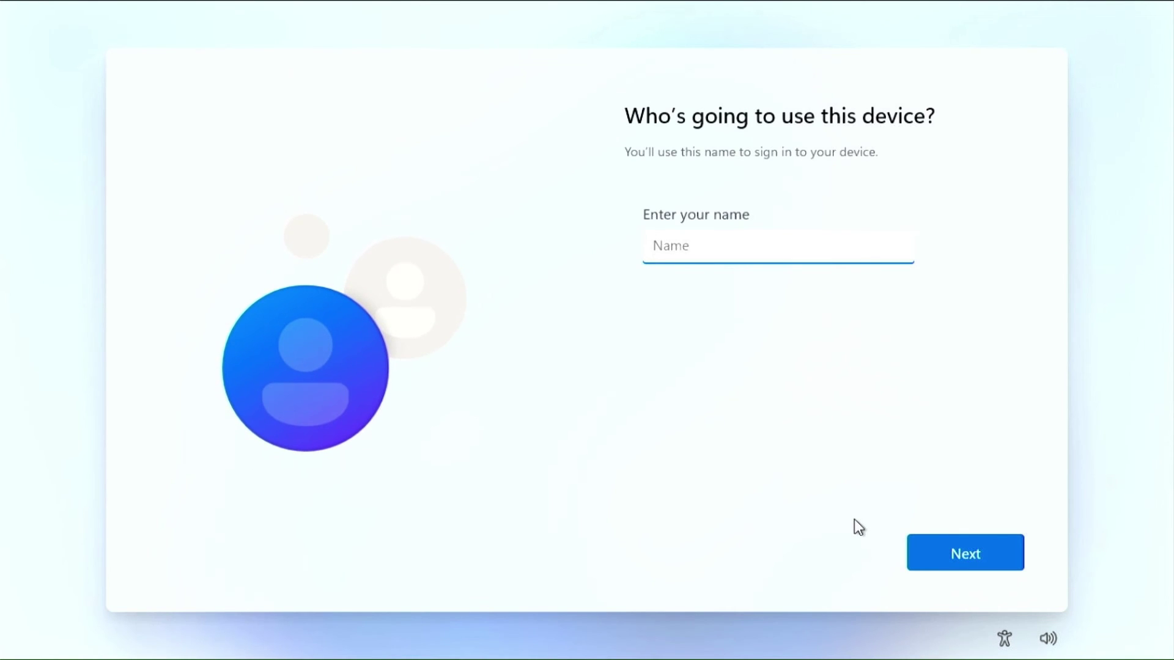
# - Create the local account 'QE-Tiny11' with a blank password
pyautogui.write('QE-Tiny11')
pyautogui.click(980, 548)
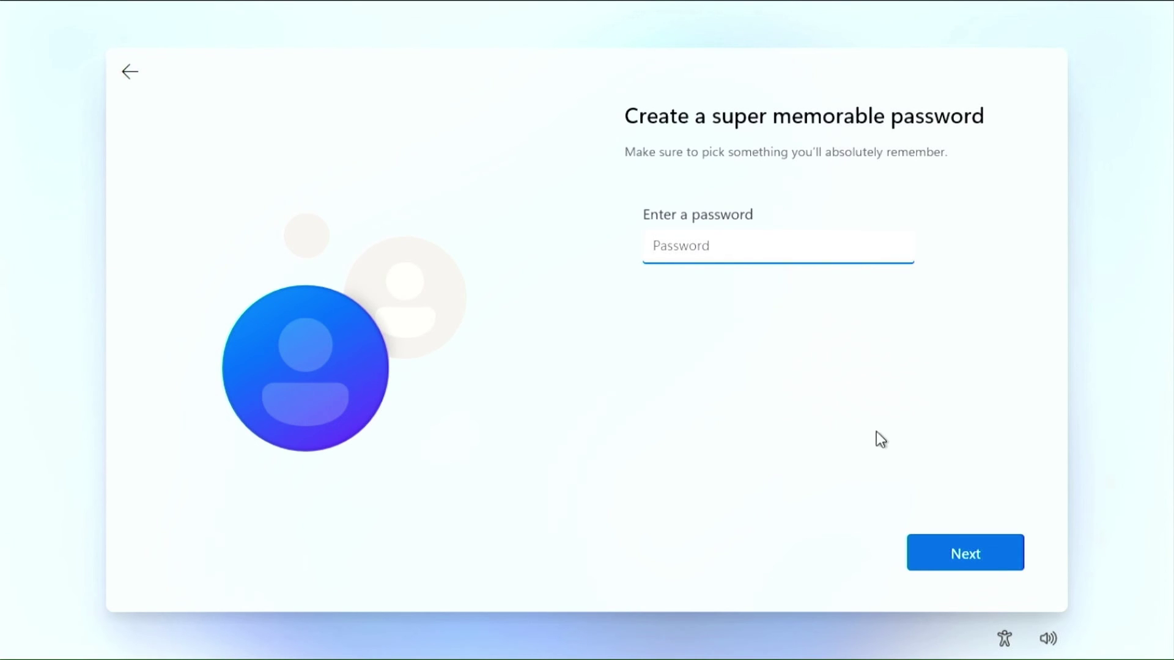
pyautogui.click(947, 538)
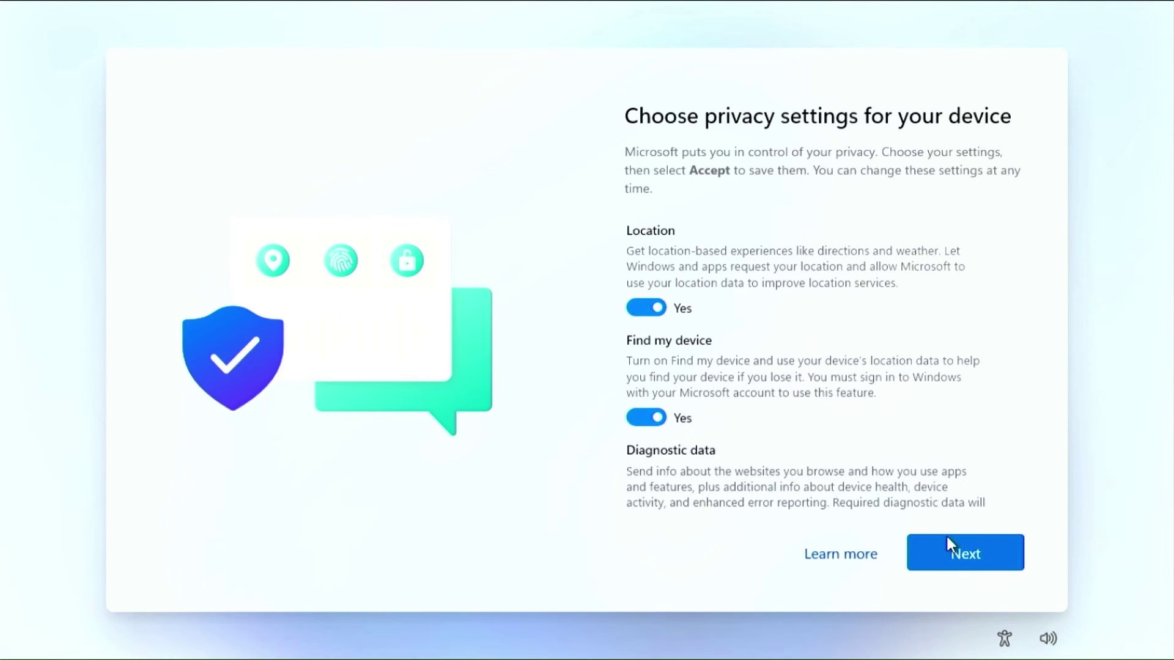
# - Turn off Location, optional diagnostic data, inking and typing, tailored experiences and advertising ID
pyautogui.click(646, 308)
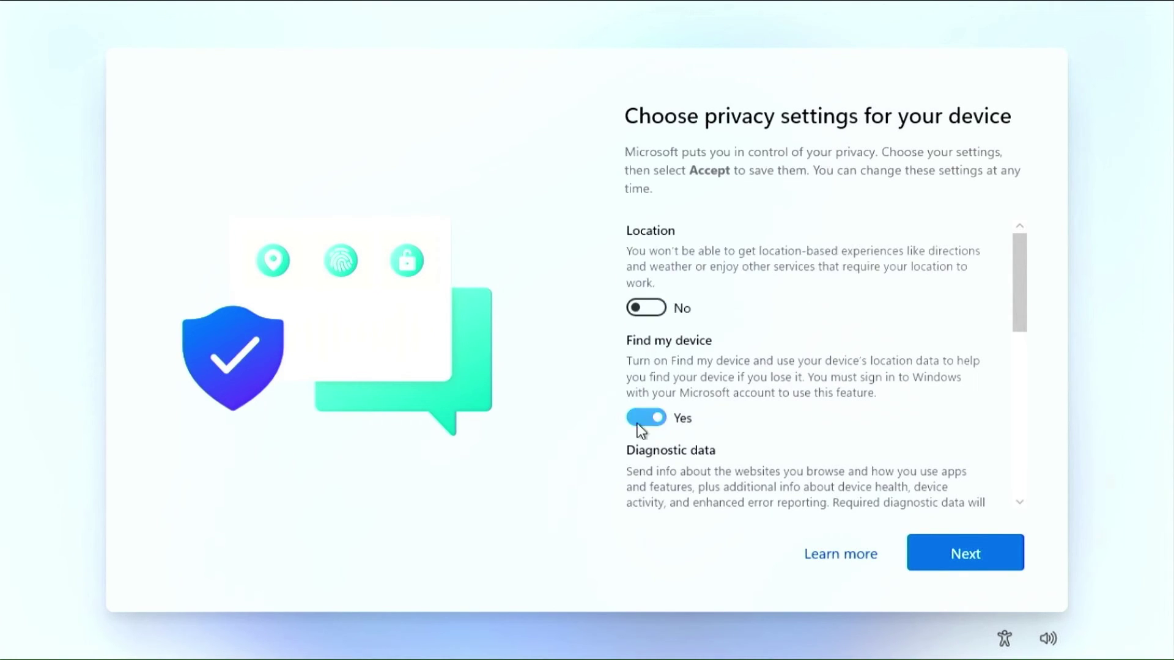
pyautogui.scroll(-3, 660, 413)
pyautogui.click(640, 331)
pyautogui.click(641, 418)
pyautogui.scroll(-2, 641, 418)
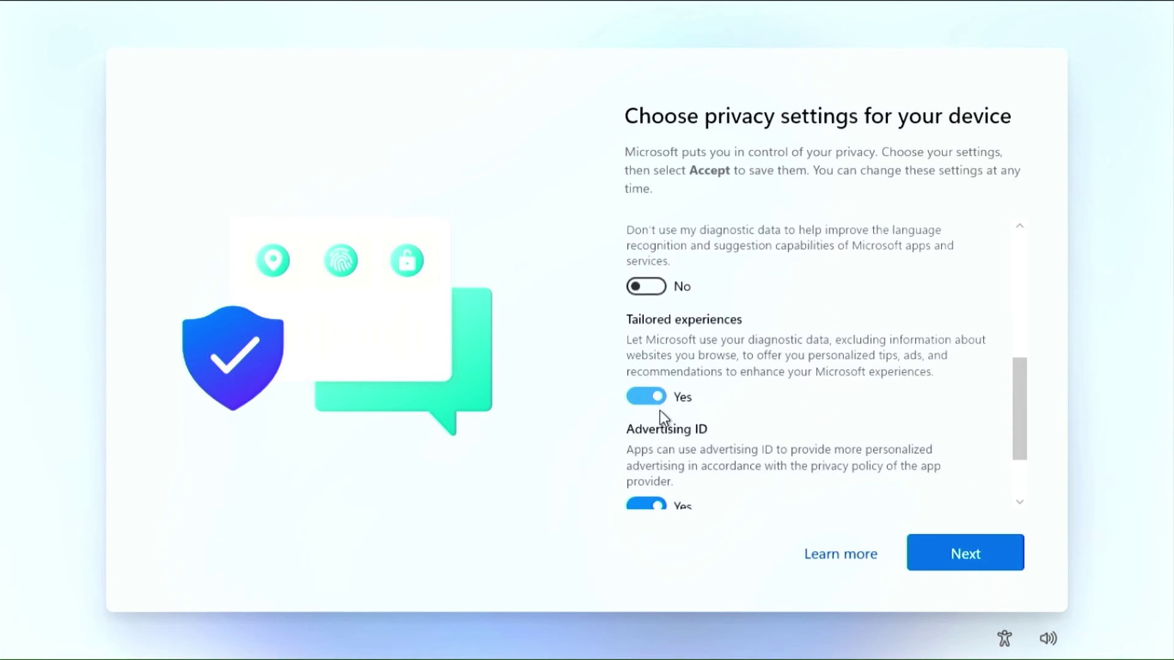
pyautogui.click(646, 397)
pyautogui.click(640, 495)
pyautogui.scroll(-2, 676, 453)
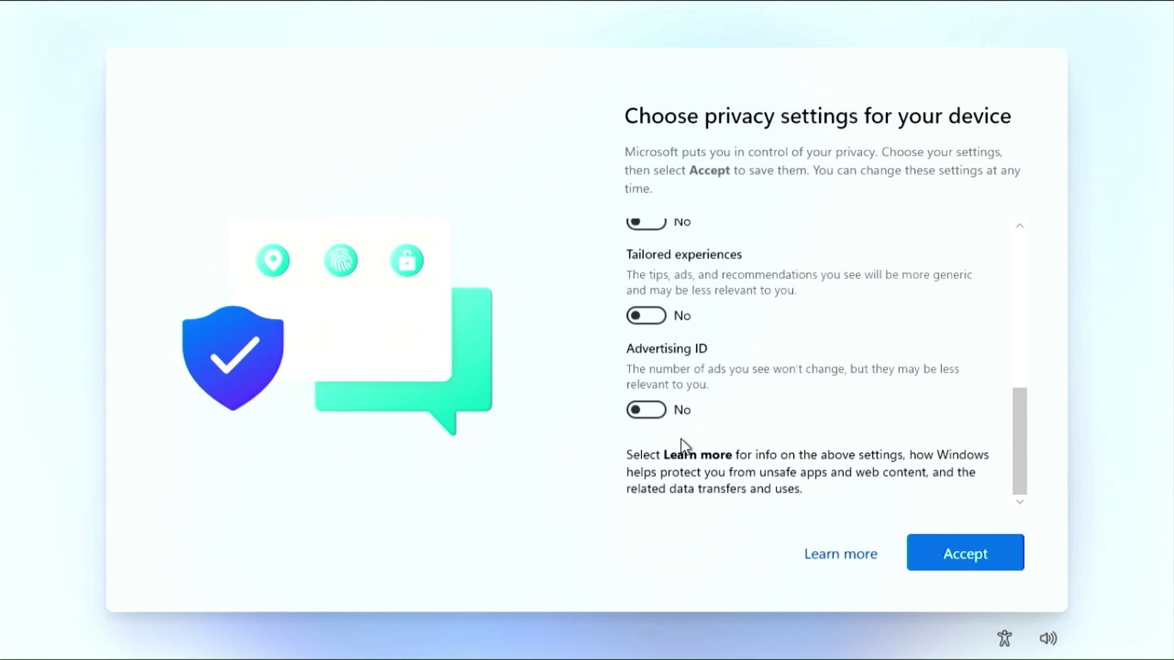
pyautogui.scroll(5, 699, 420)
pyautogui.scroll(1, 700, 407)
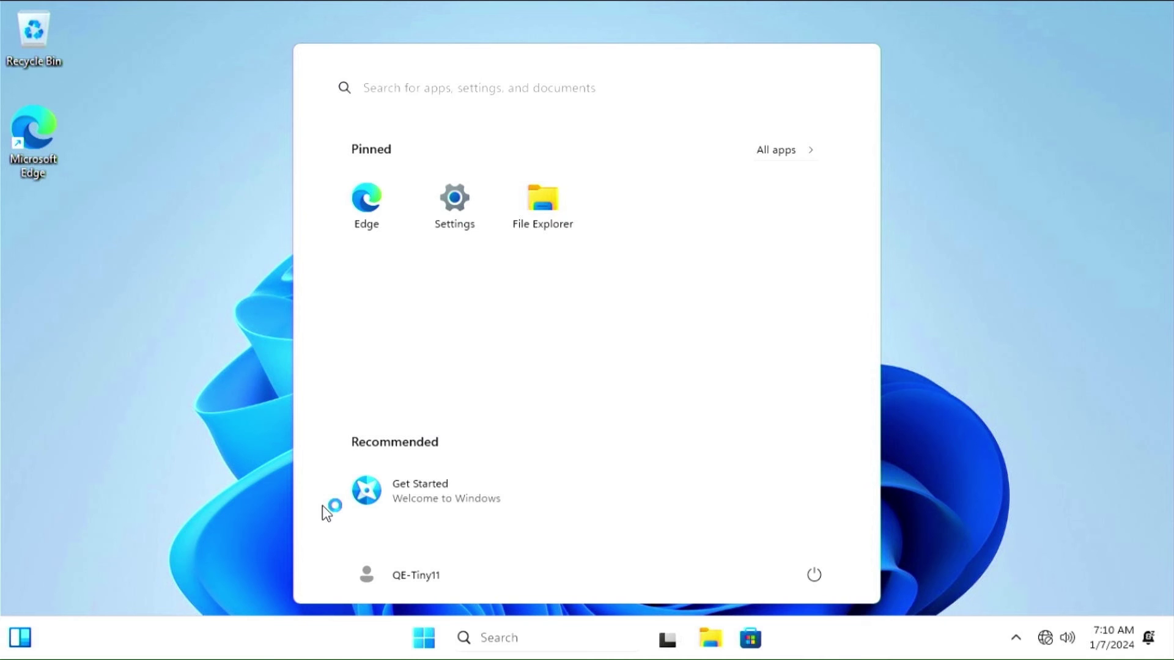
# - In File Explorer's This PC, eject the Ventoy (E:) USB drive
pyautogui.click(555, 208)
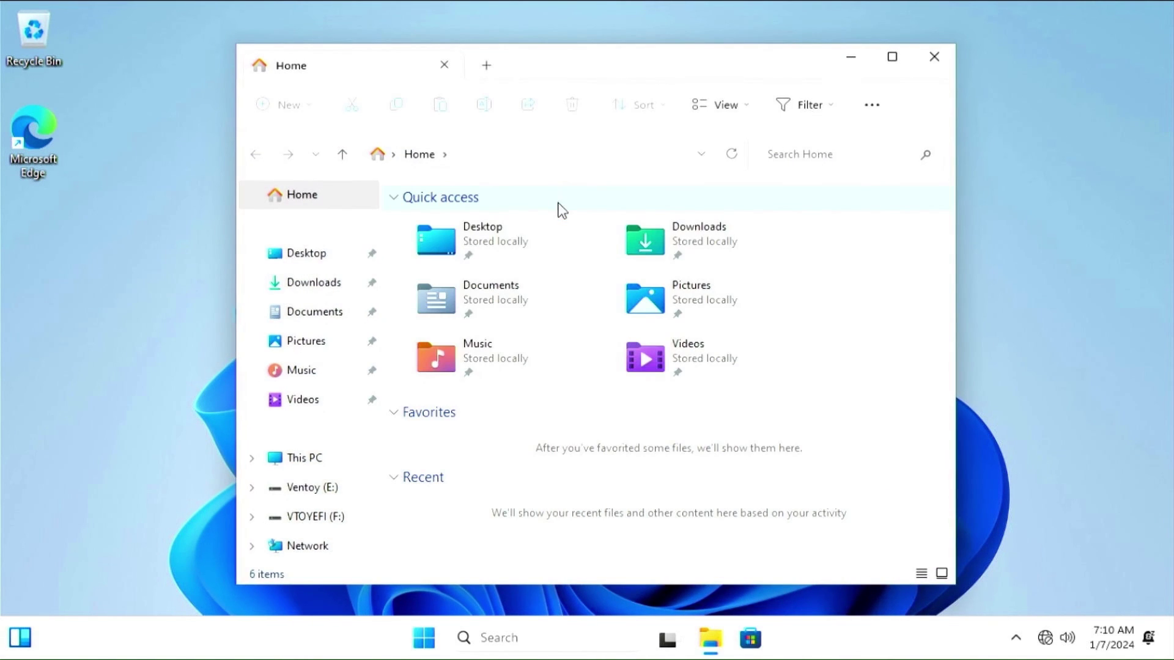
pyautogui.click(303, 462)
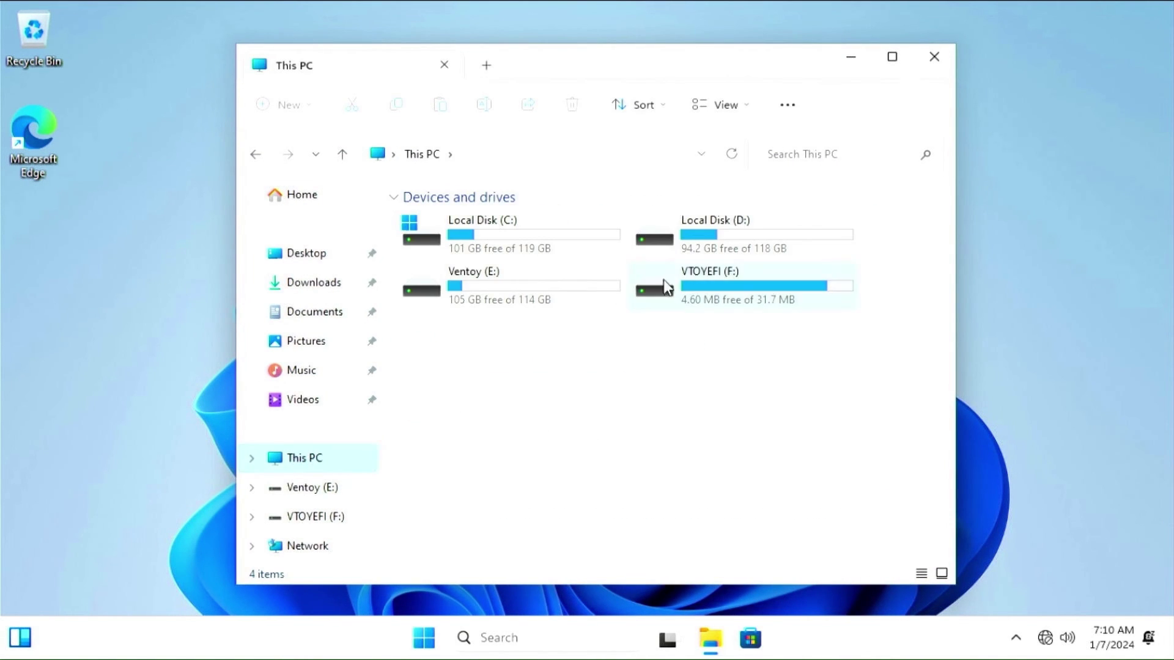
pyautogui.rightClick(490, 296)
pyautogui.click(554, 408)
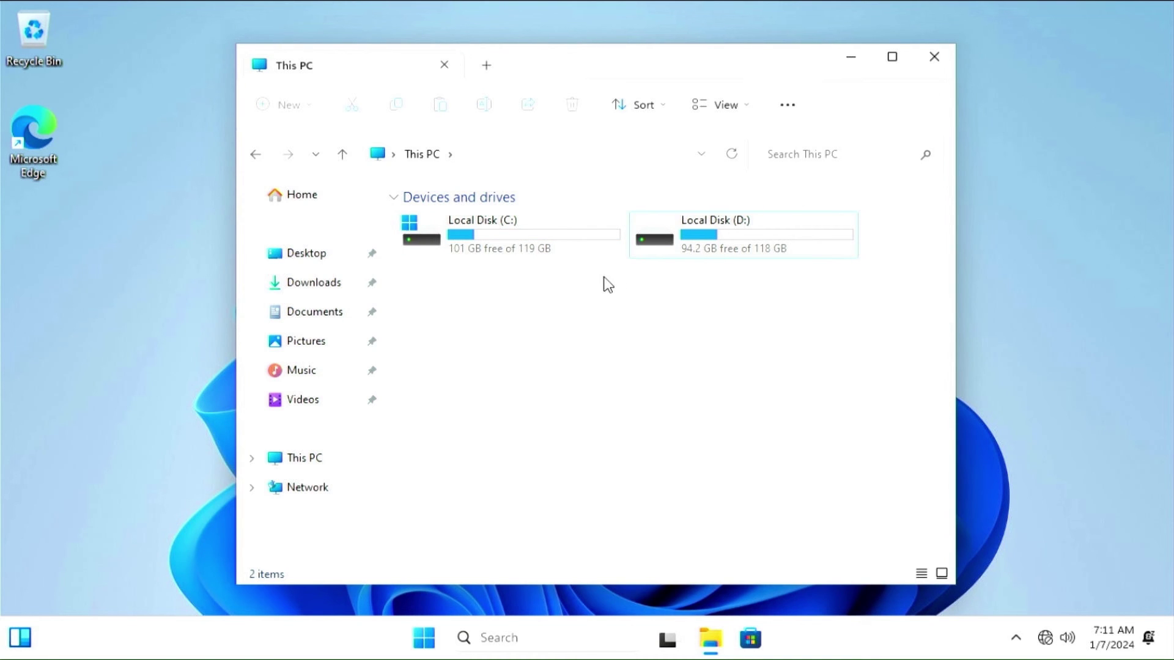
# - Compare the Local Disk C: and D: properties side by side, then close both windows
pyautogui.rightClick(677, 255)
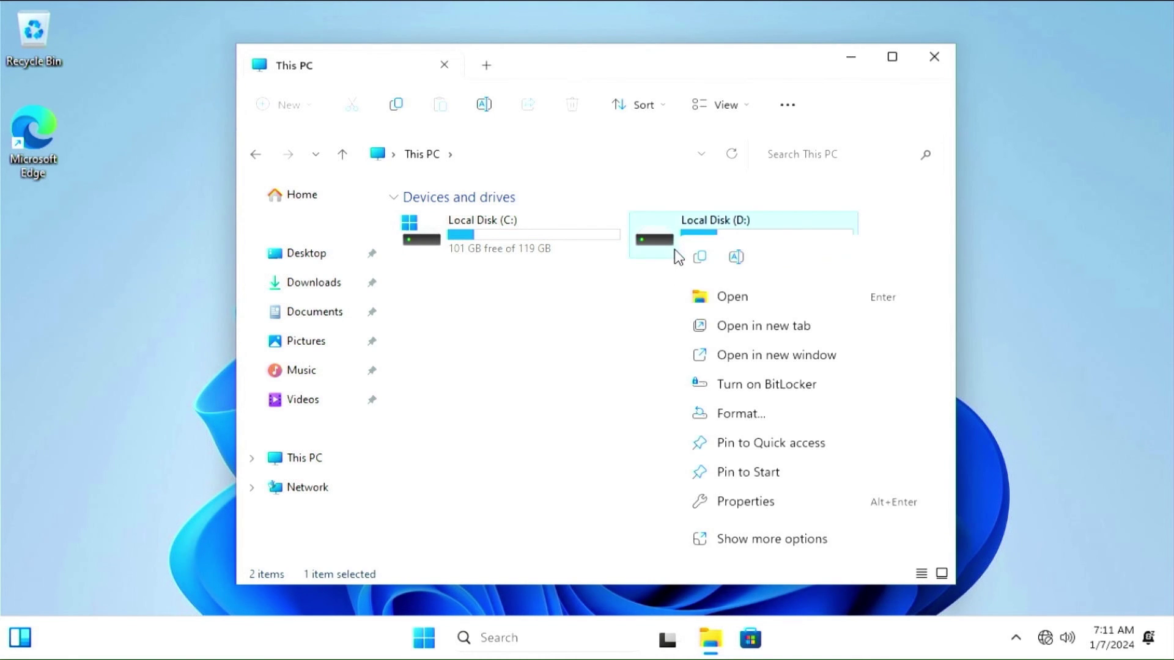
pyautogui.click(726, 502)
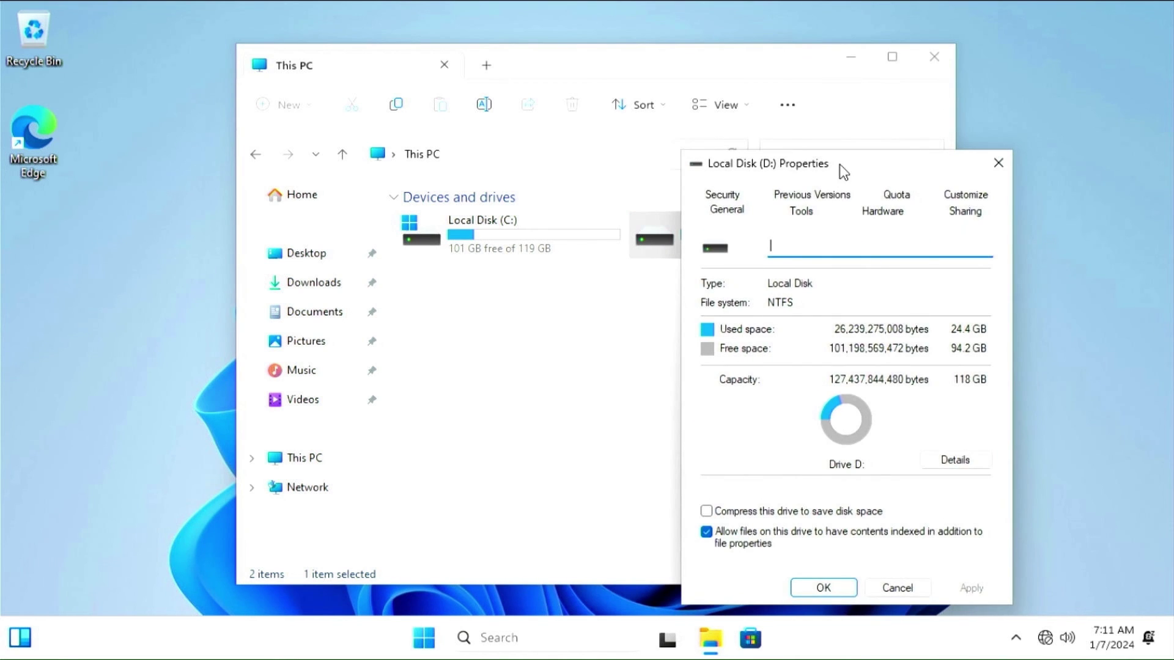
pyautogui.moveTo(839, 160); pyautogui.dragTo(928, 86)
pyautogui.rightClick(517, 231)
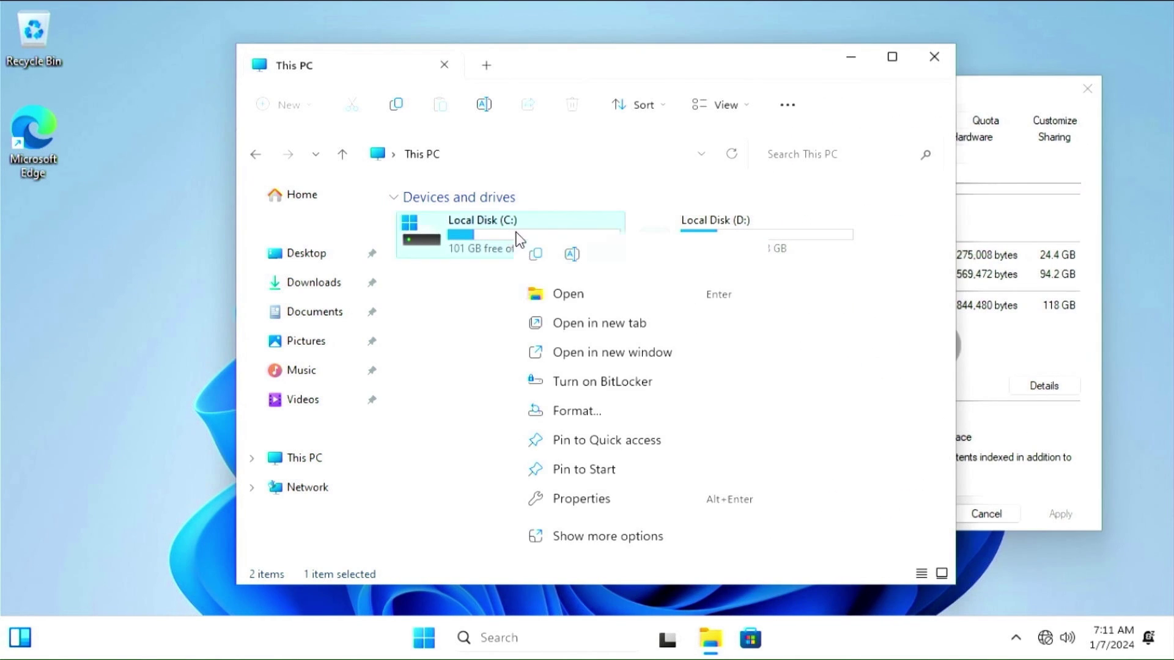
pyautogui.click(587, 509)
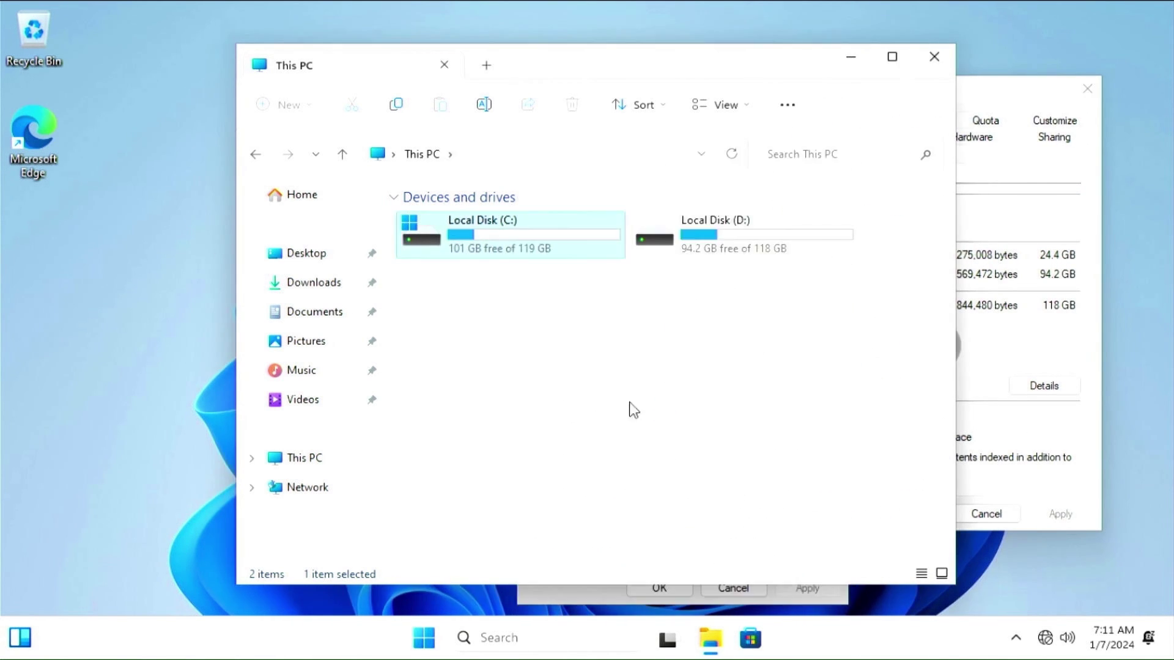
pyautogui.click(576, 596)
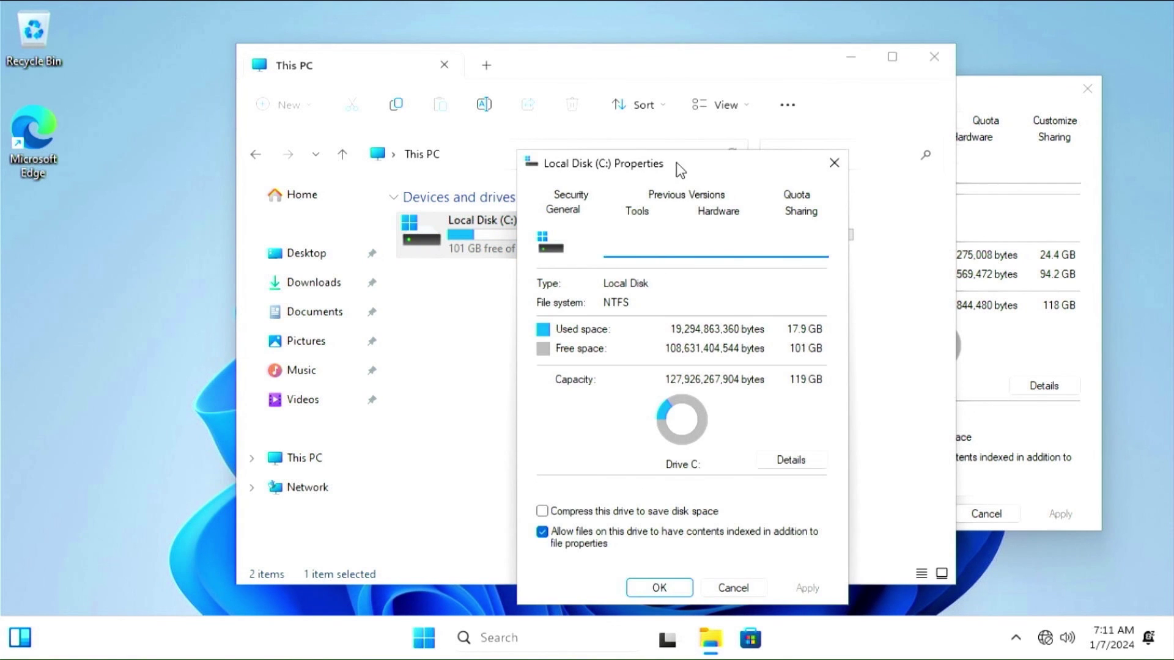
pyautogui.moveTo(676, 165); pyautogui.dragTo(409, 87)
pyautogui.moveTo(1013, 90); pyautogui.dragTo(833, 83)
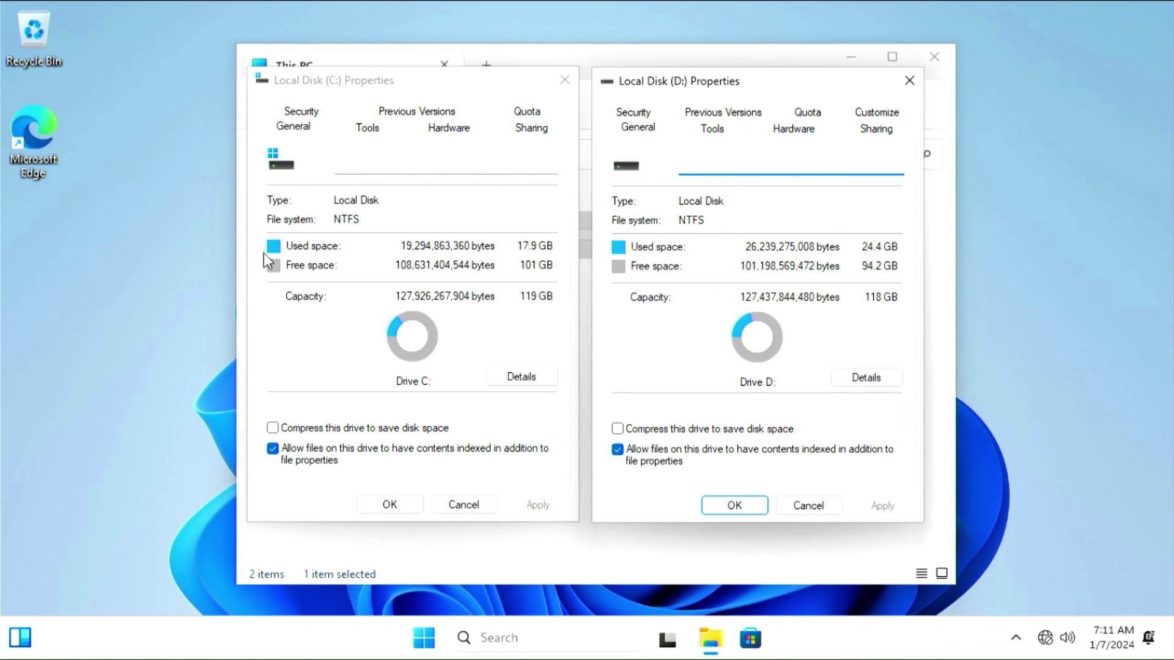
pyautogui.click(522, 254)
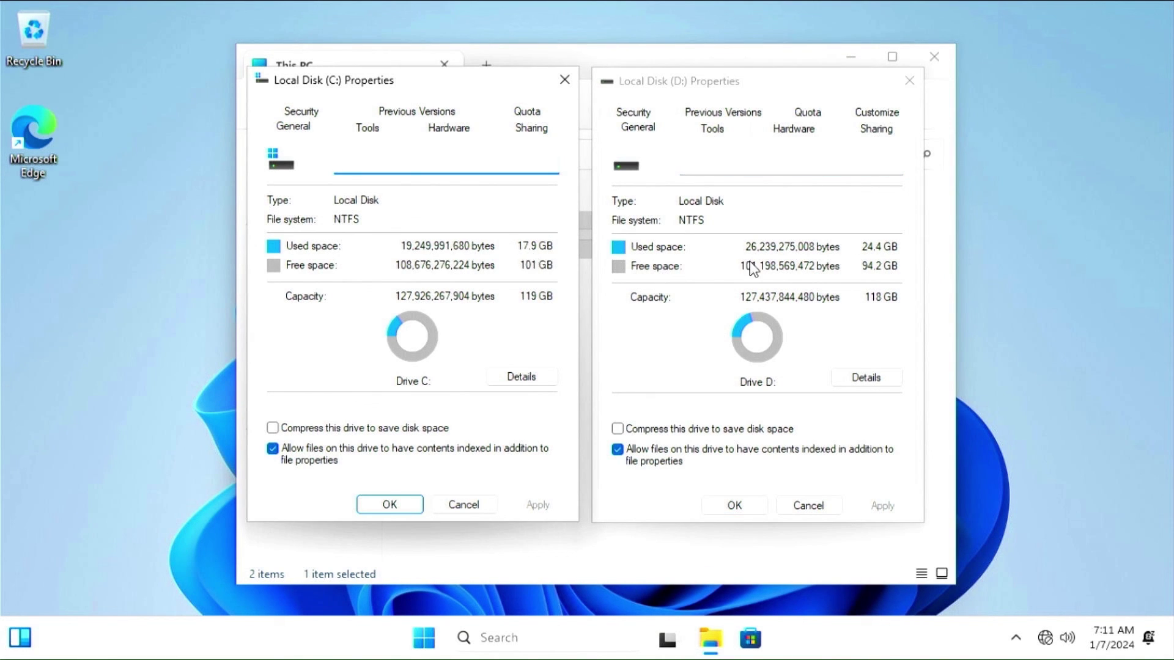
pyautogui.click(571, 86)
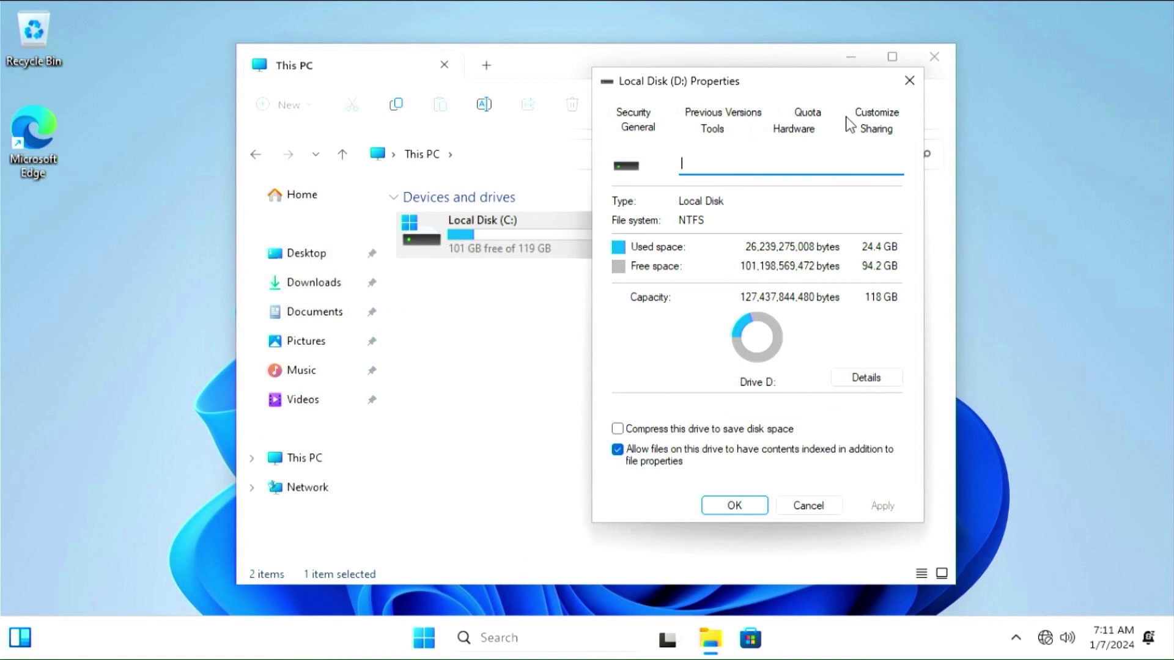
pyautogui.click(911, 79)
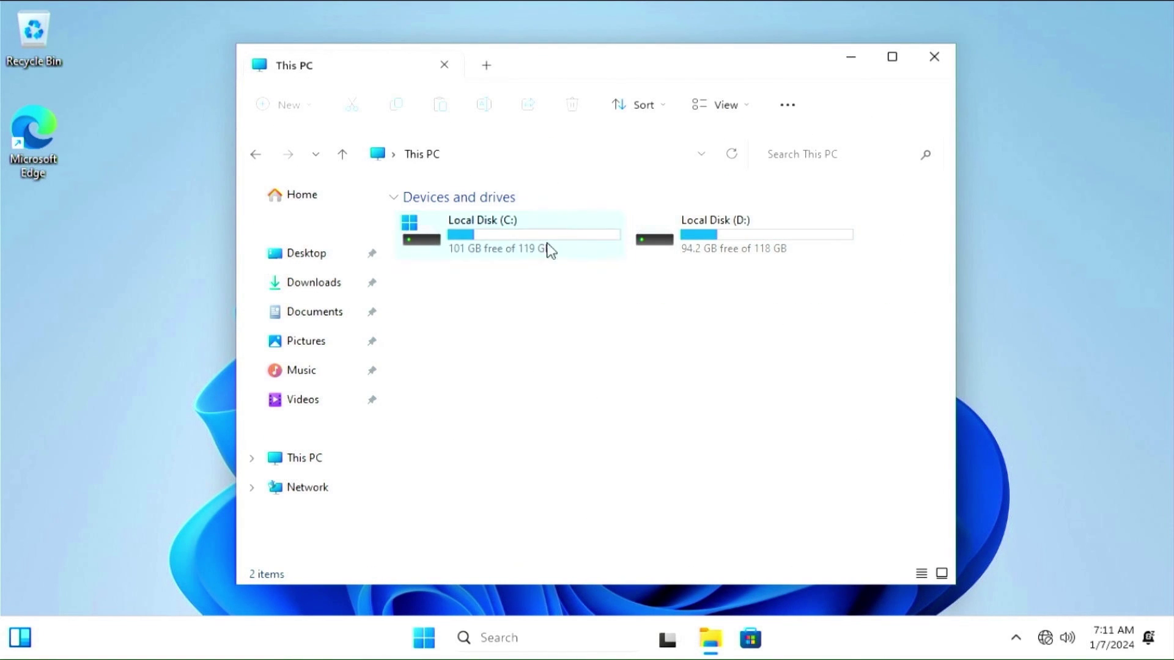
# - Launch msconfig and, on the Boot tab, keep Windows 11 as the default OS
pyautogui.rightClick(423, 641)
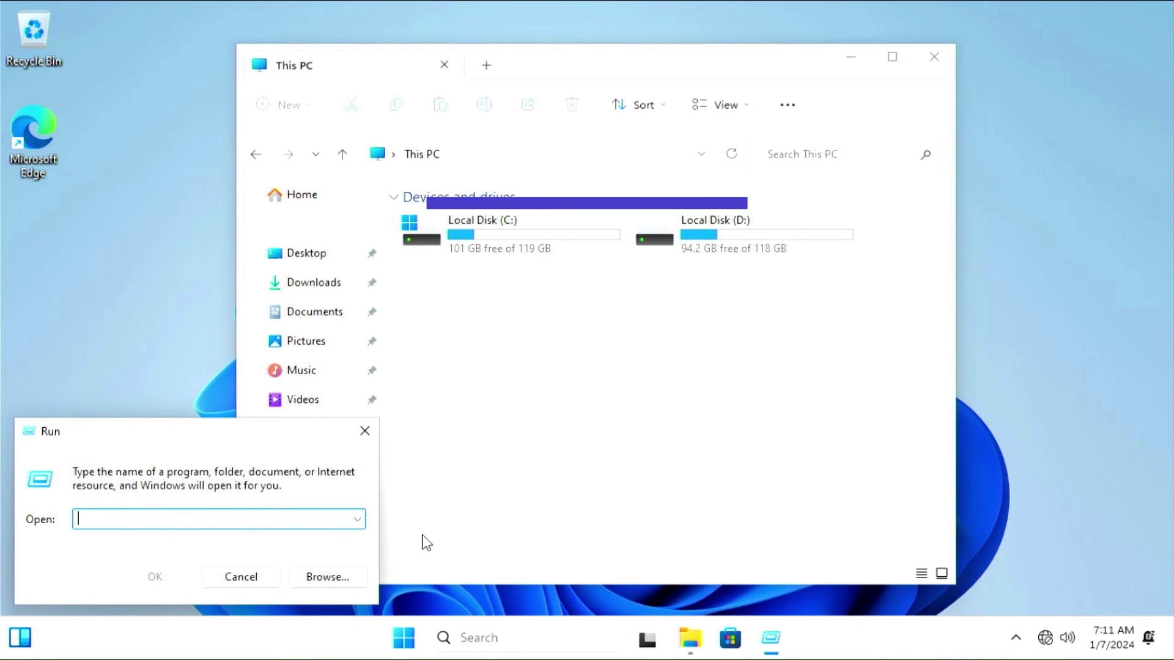
pyautogui.write('msc')
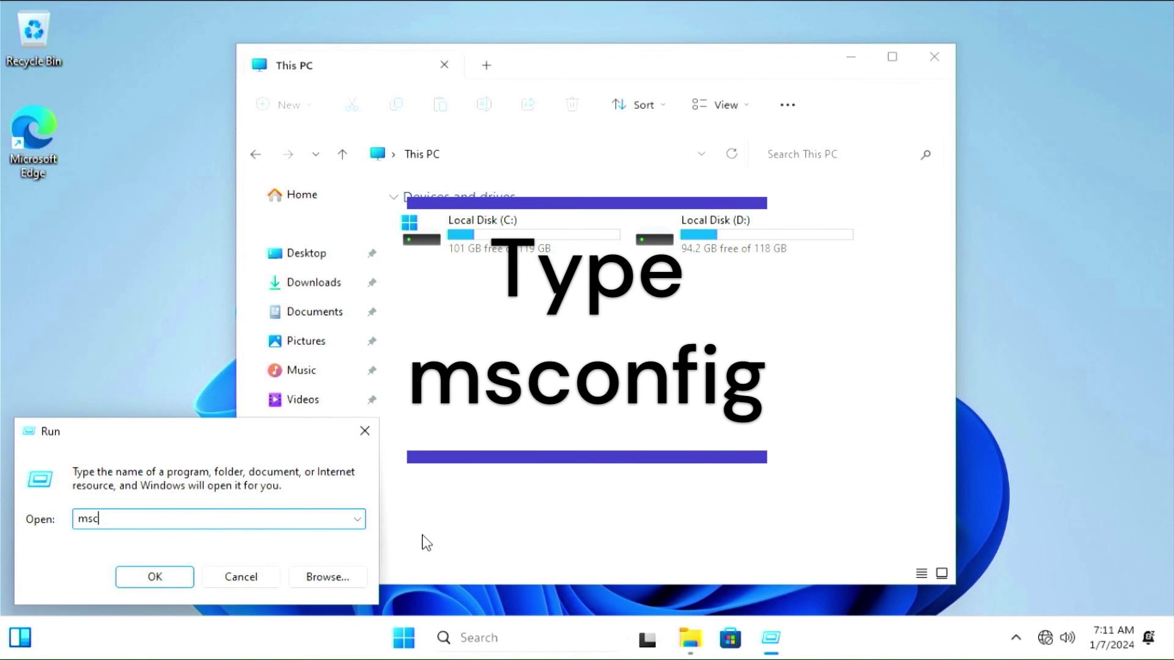
pyautogui.write('onfig')
pyautogui.press('Return')
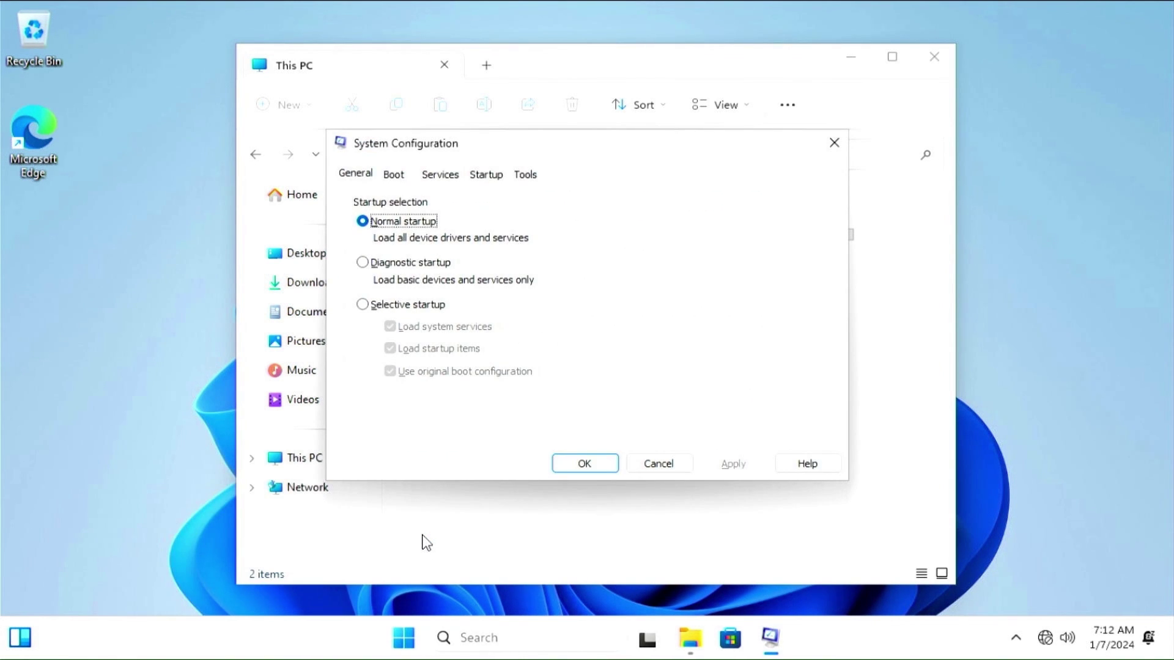
pyautogui.click(392, 177)
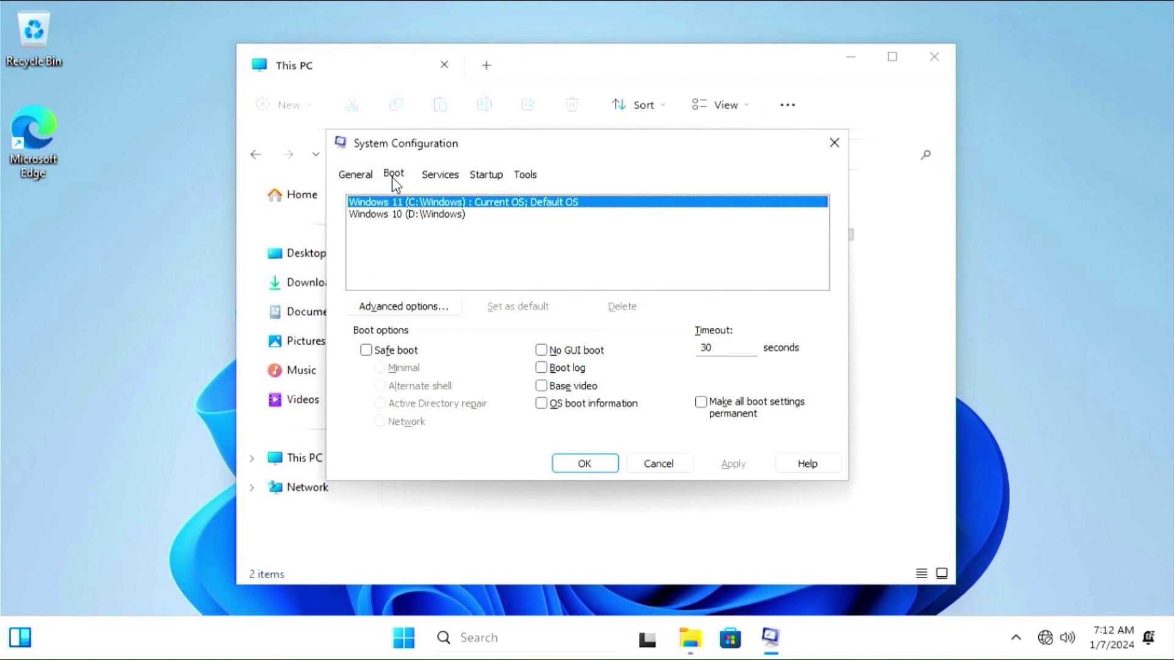
pyautogui.click(414, 215)
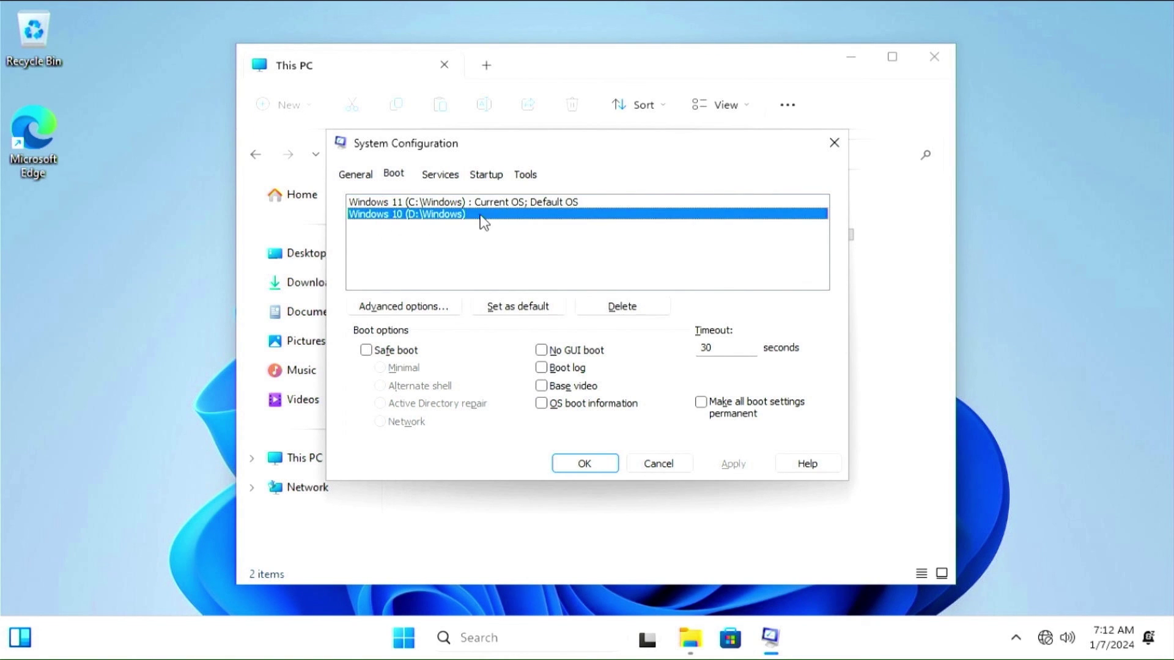
pyautogui.click(511, 304)
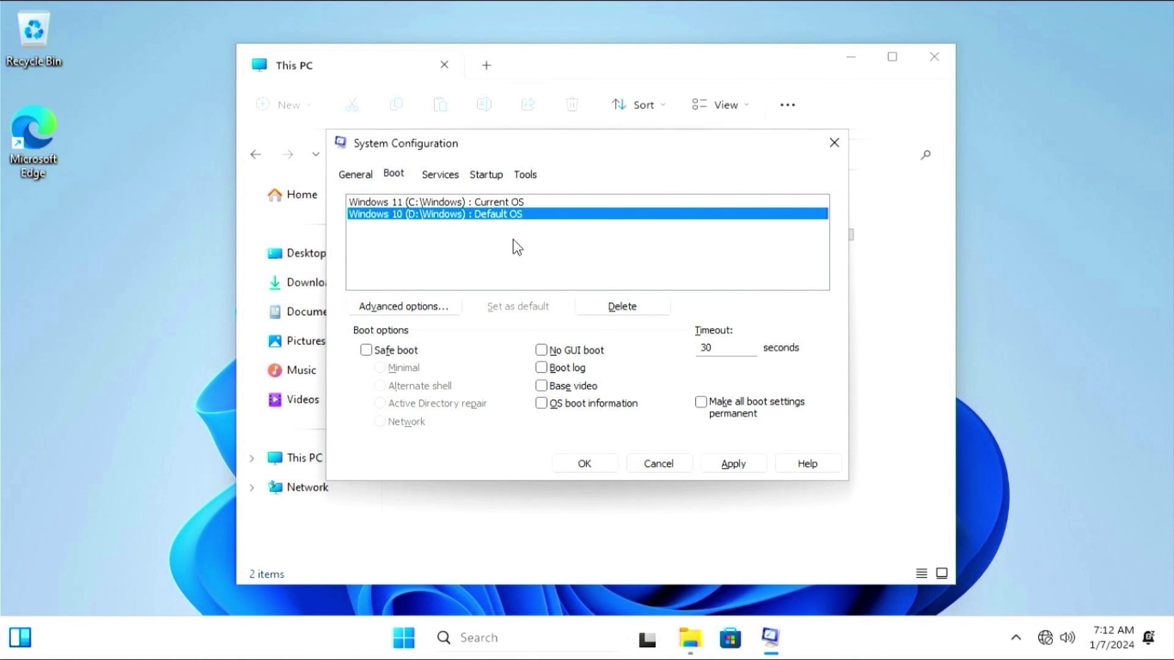
pyautogui.click(450, 202)
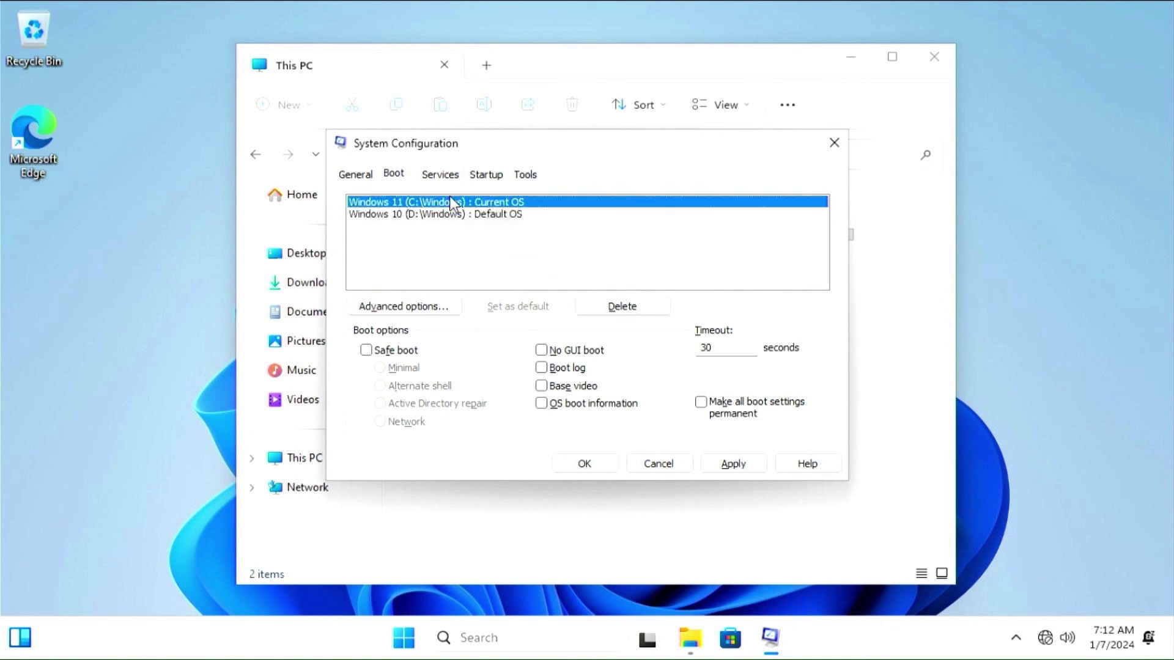
pyautogui.click(516, 304)
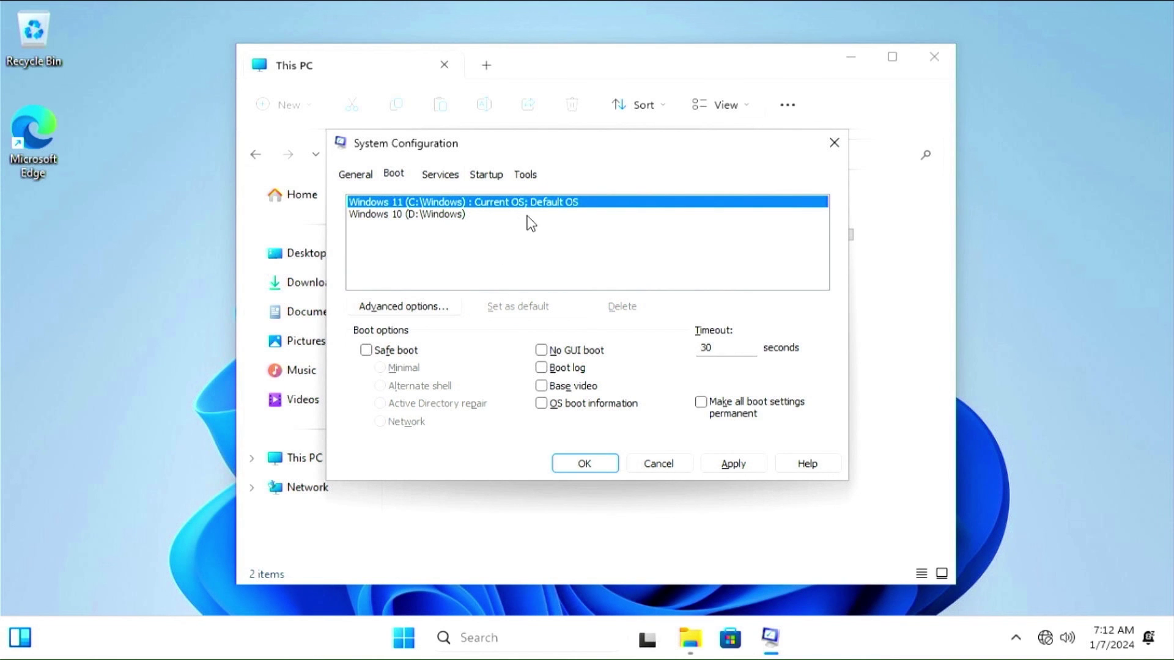
# - Change the boot menu timeout from 30 to 10 seconds
pyautogui.moveTo(720, 347); pyautogui.dragTo(684, 351)
pyautogui.press('BackSpace')
pyautogui.write('10')
# - Apply the boot changes and confirm with OK
pyautogui.click(732, 464)
pyautogui.click(589, 466)
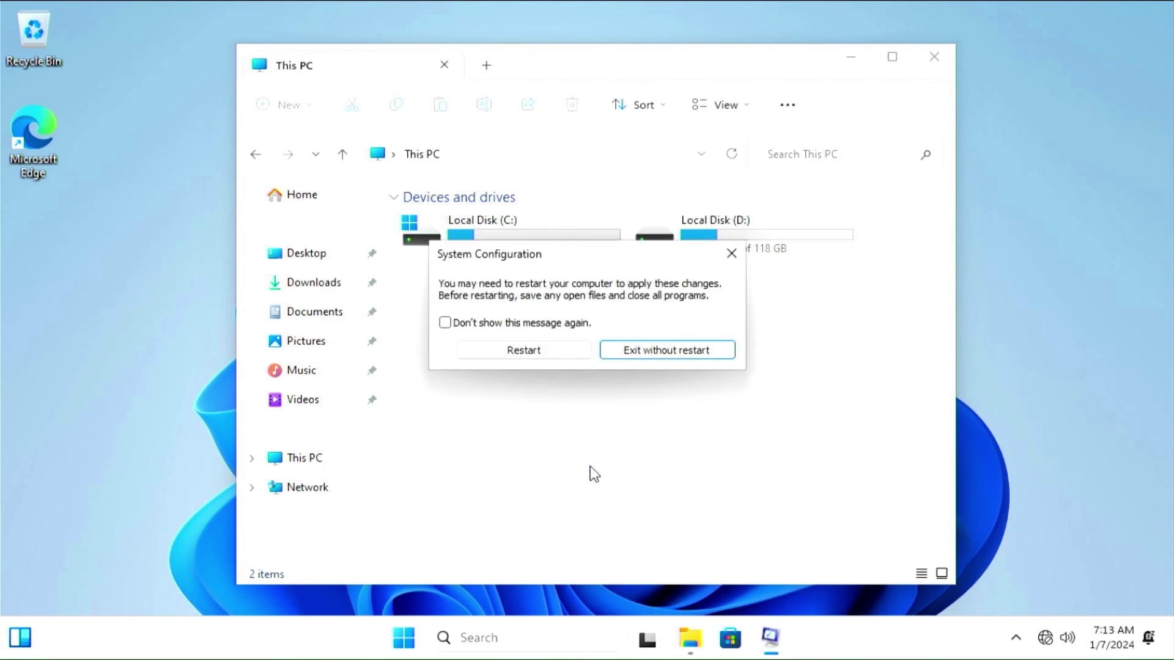